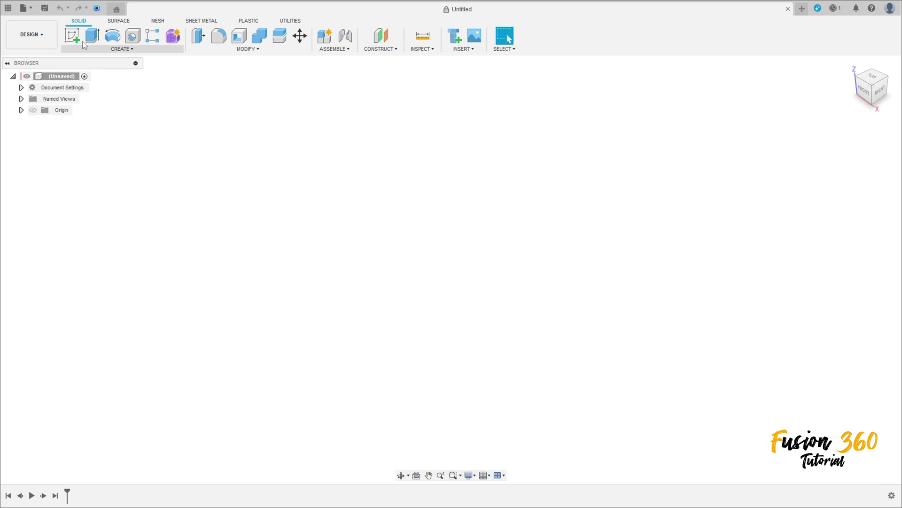
Start a sketch on the horizontal origin plane and draw a 105 mm diameter circle centred on the origin
{"action": "left_click", "coordinate": [497, 267]}
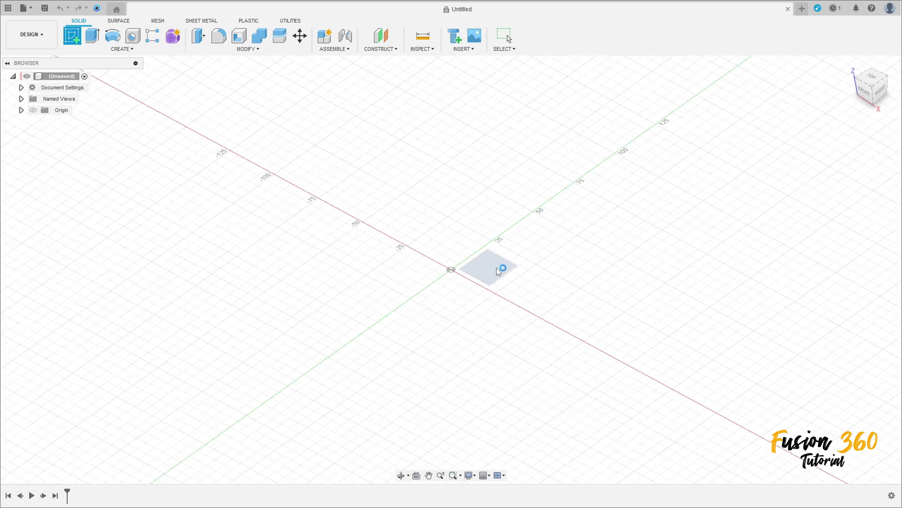
{"action": "left_click", "coordinate": [112, 36]}
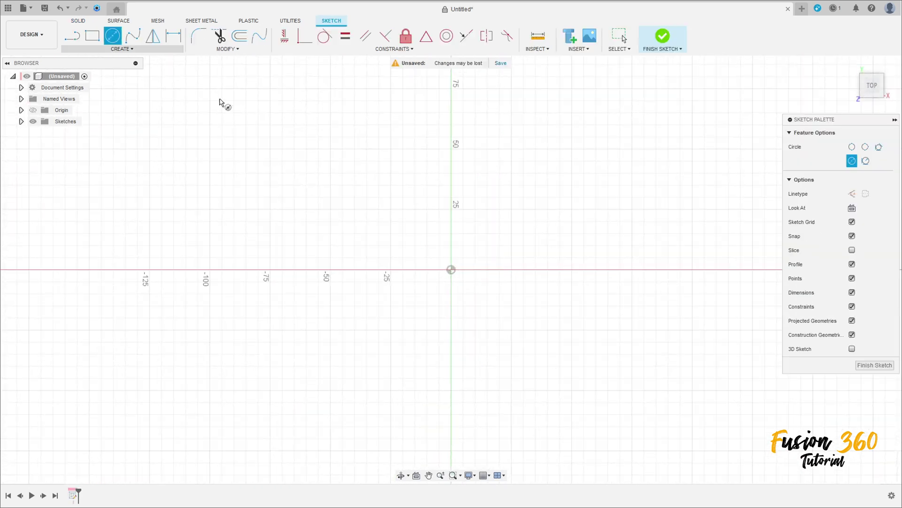
{"action": "left_click", "coordinate": [451, 270]}
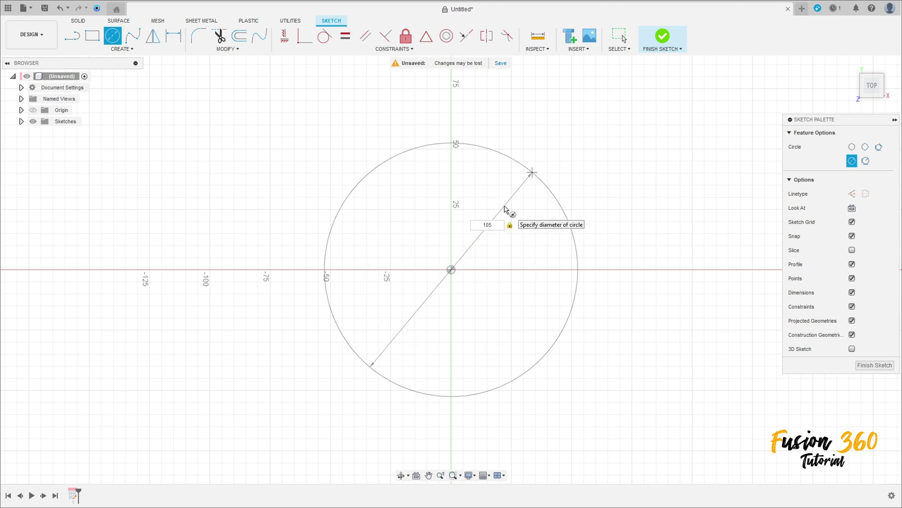
{"action": "key", "text": "Return"}
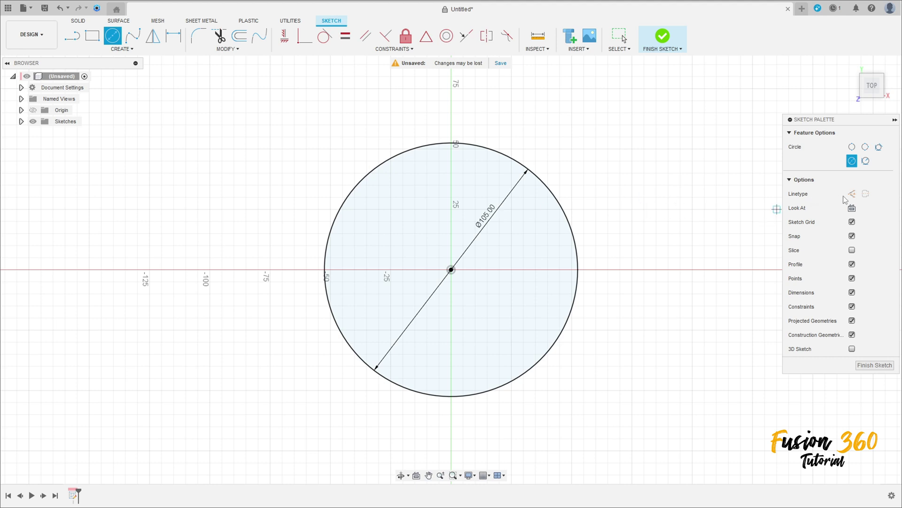
Add a concentric construction circle with a diameter of 85 mm, centred on the origin
{"action": "left_click", "coordinate": [851, 194]}
{"action": "left_click", "coordinate": [452, 270]}
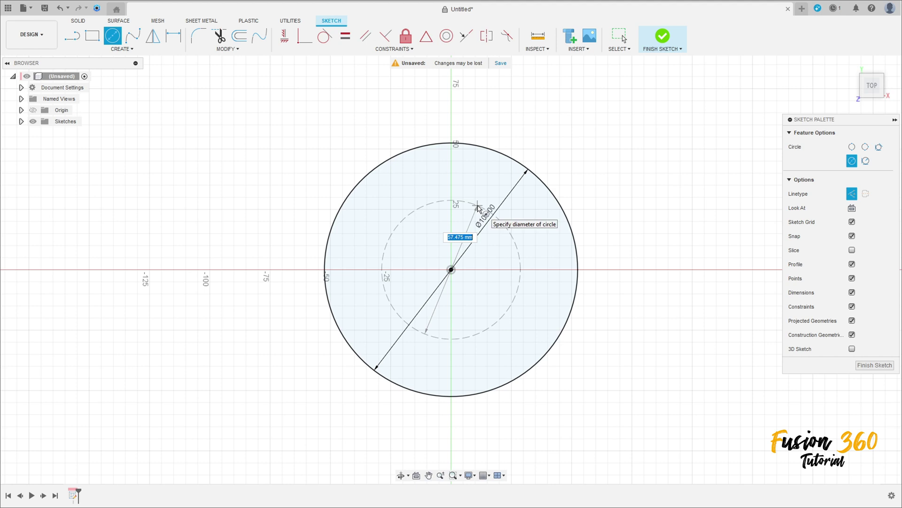
{"action": "type", "text": "85"}
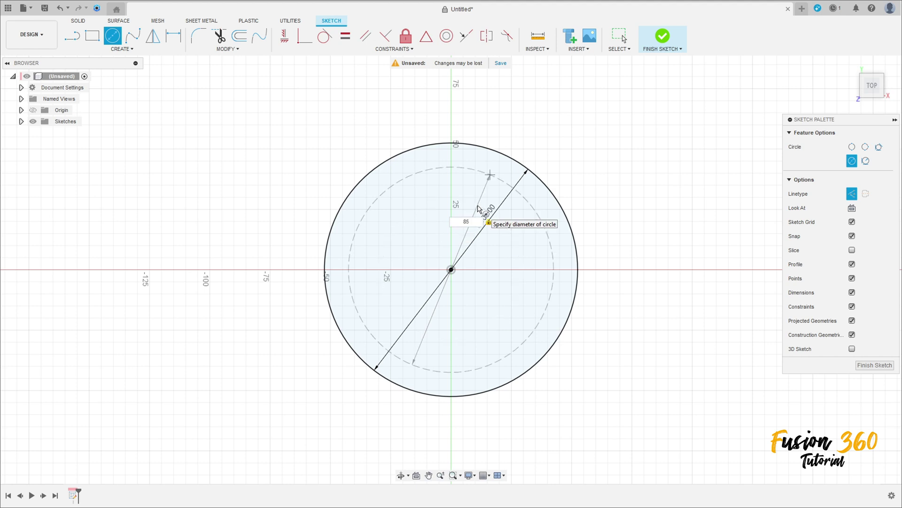
{"action": "key", "text": "Return"}
{"action": "key", "text": "Escape"}
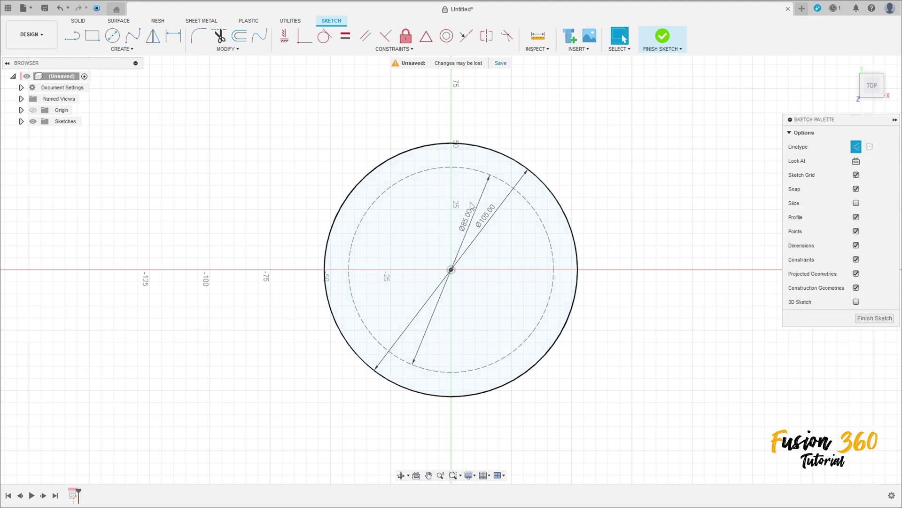
Draw two construction lines from the origin to the 85 mm circle, one sloping up and to the left and one horizontal to the left
{"action": "key", "text": "l"}
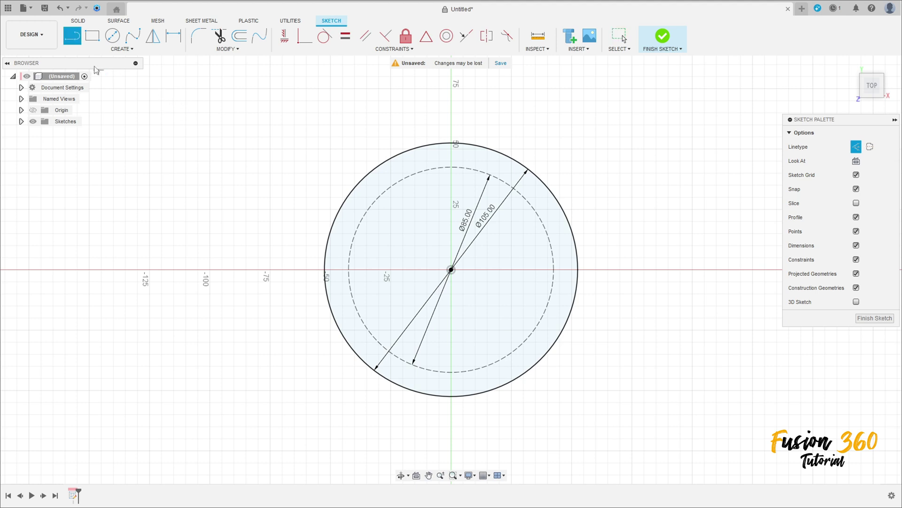
{"action": "left_click", "coordinate": [451, 269]}
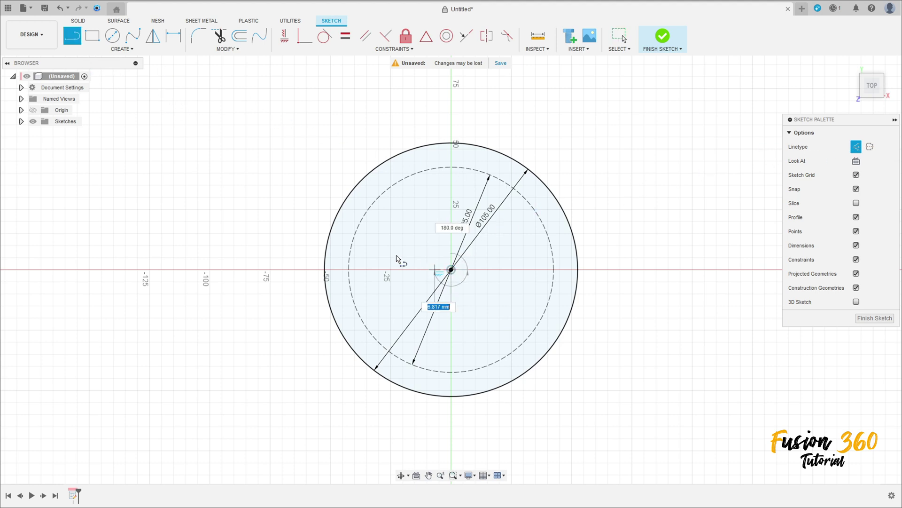
{"action": "left_click", "coordinate": [350, 245]}
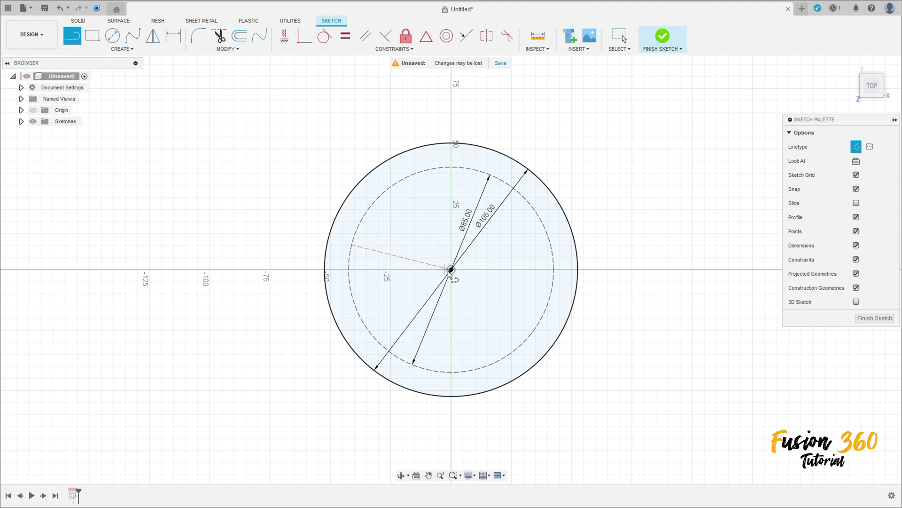
{"action": "left_click", "coordinate": [450, 269]}
{"action": "left_click", "coordinate": [349, 270]}
{"action": "key", "text": "Escape"}
Dimension the angle between the two construction lines as 22.5 degrees
{"action": "left_click", "coordinate": [173, 35]}
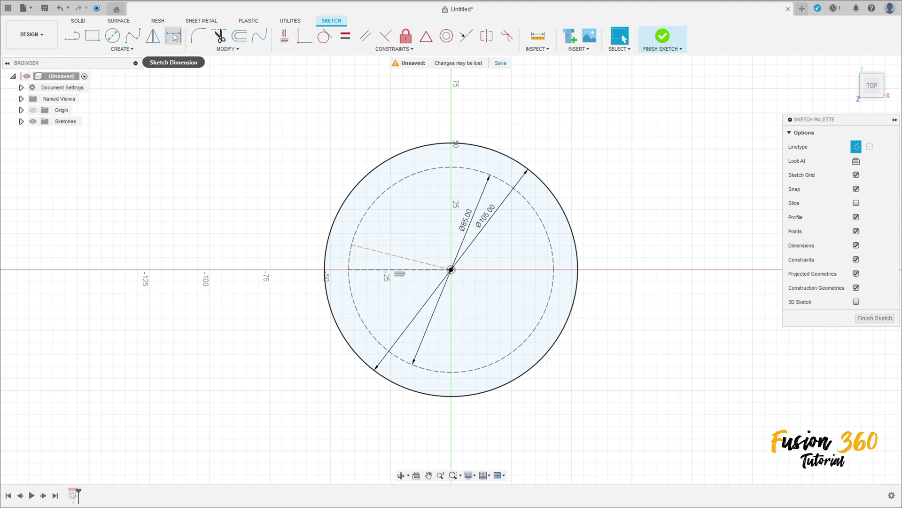
{"action": "left_click", "coordinate": [379, 254]}
{"action": "left_click", "coordinate": [374, 270]}
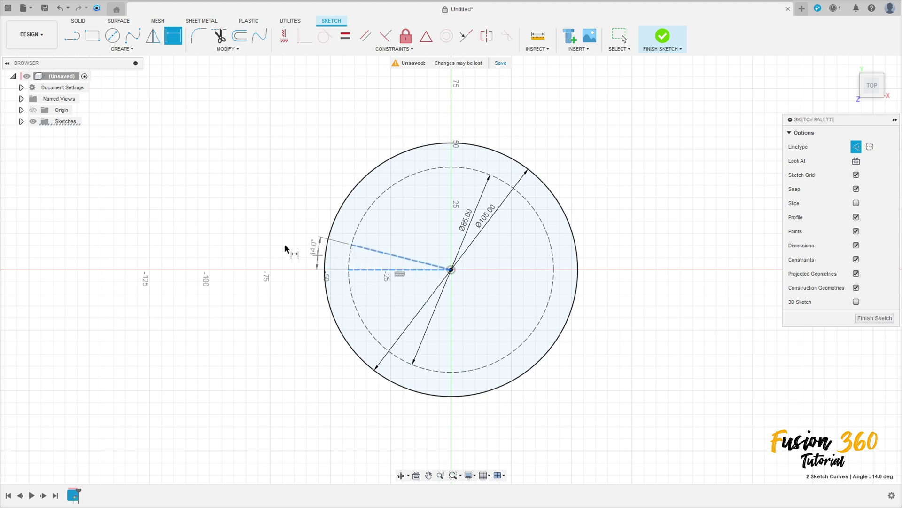
{"action": "left_click", "coordinate": [259, 245]}
{"action": "type", "text": "22.5"}
{"action": "key", "text": "Return"}
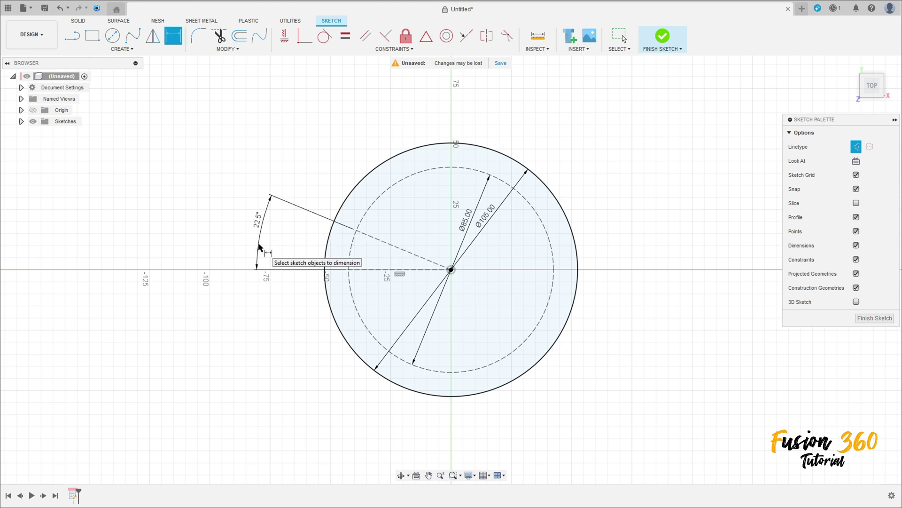
{"action": "key", "text": "Escape"}
Draw a 9 mm diameter circle in normal linetype where the sloping construction line meets the 85 mm circle
{"action": "key", "text": "c"}
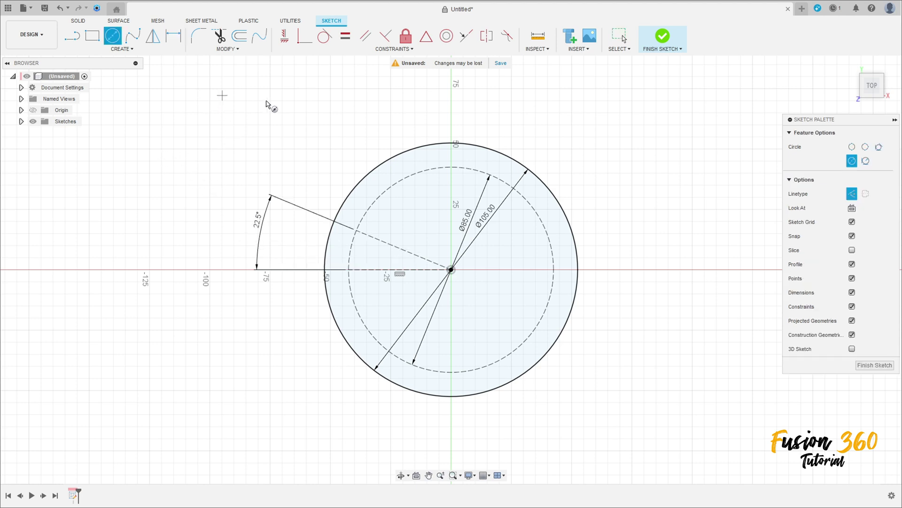
{"action": "left_click", "coordinate": [355, 230]}
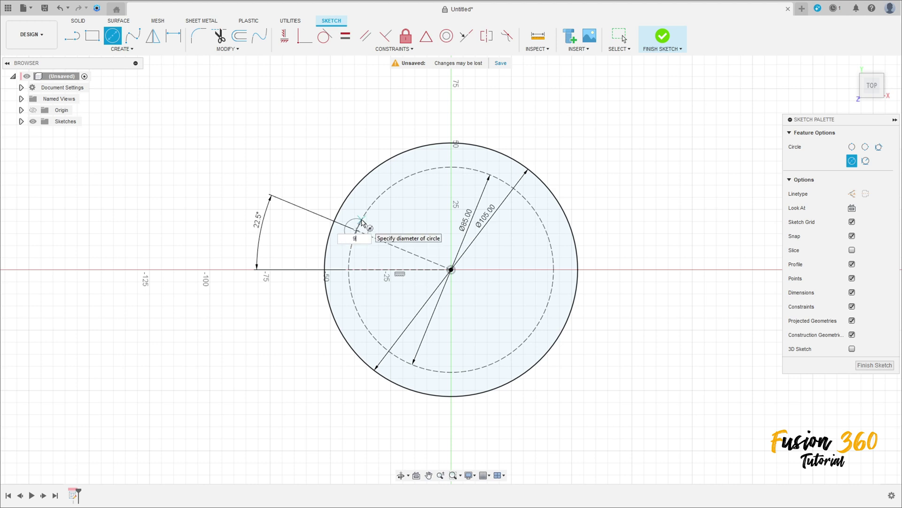
{"action": "type", "text": "9"}
{"action": "key", "text": "Return"}
{"action": "key", "text": "Escape"}
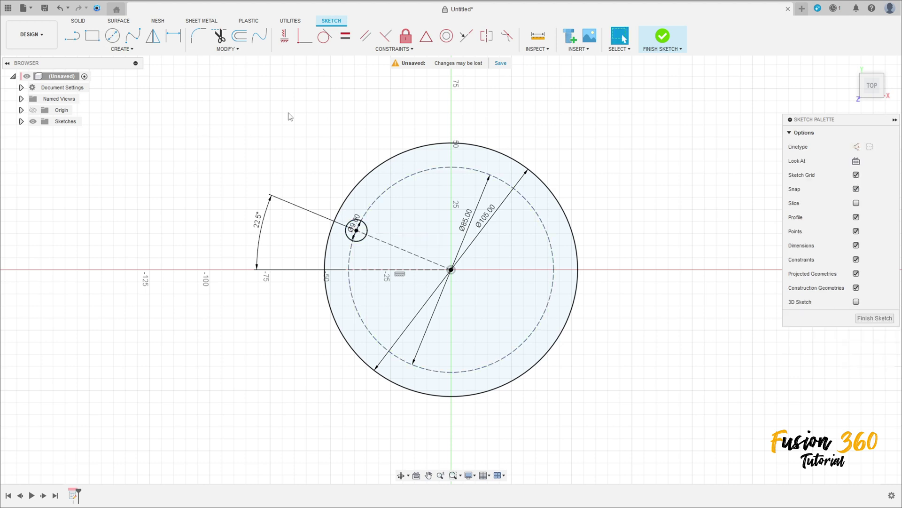
Create a full circular pattern of the 9 mm circle around the origin with a quantity of 6
{"action": "left_click", "coordinate": [128, 49]}
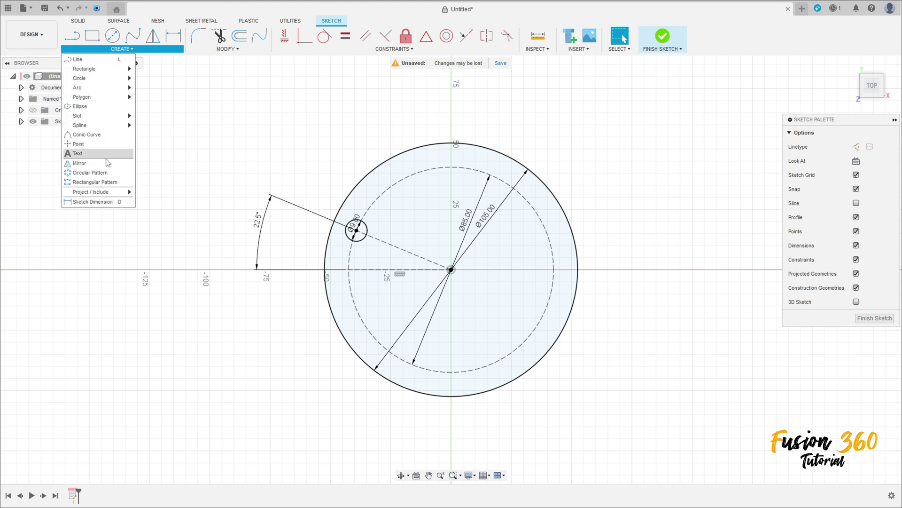
{"action": "left_click", "coordinate": [107, 178]}
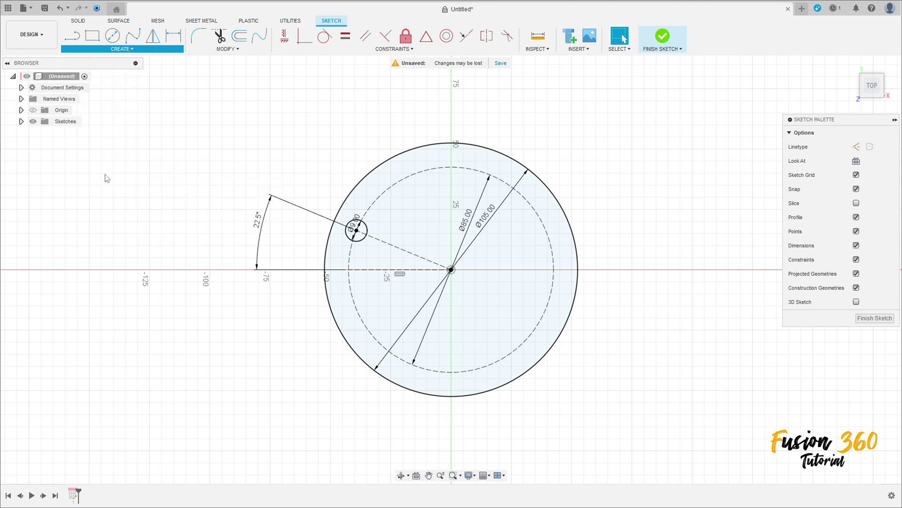
{"action": "left_click", "coordinate": [368, 228]}
{"action": "left_click", "coordinate": [711, 147]}
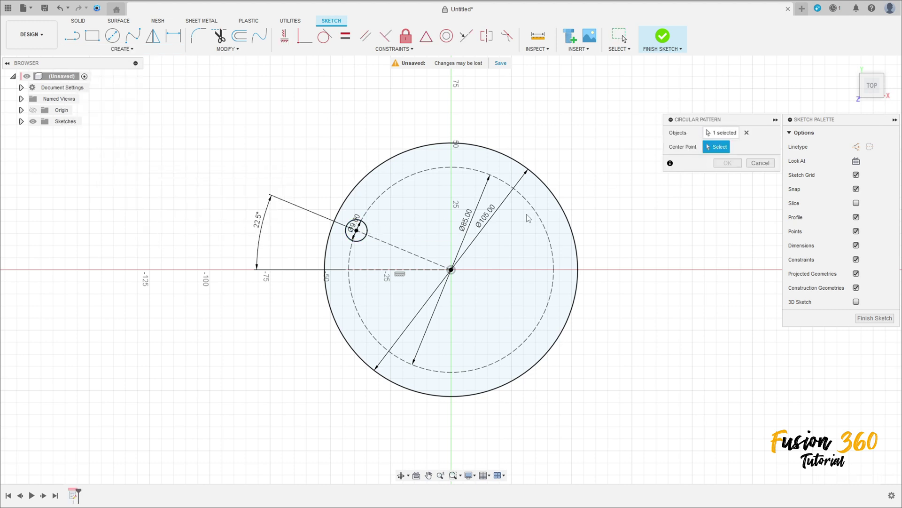
{"action": "left_click", "coordinate": [451, 269]}
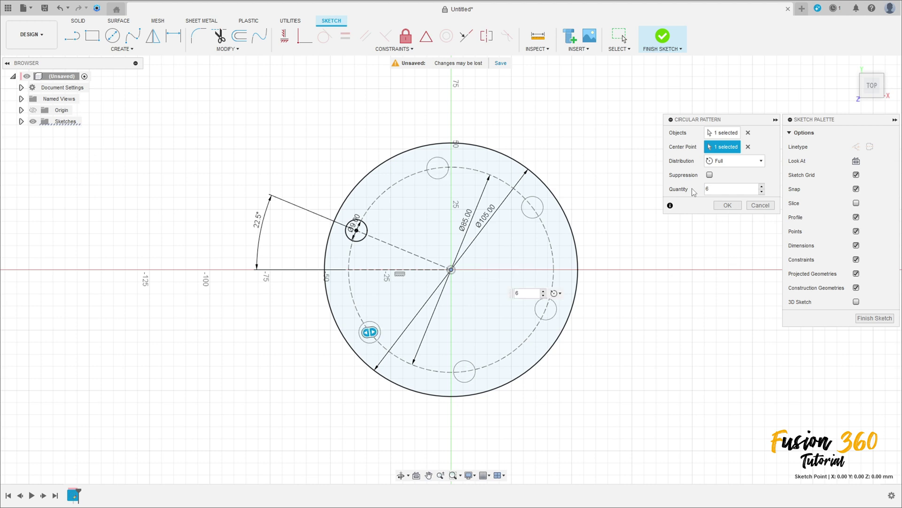
{"action": "left_click", "coordinate": [727, 206]}
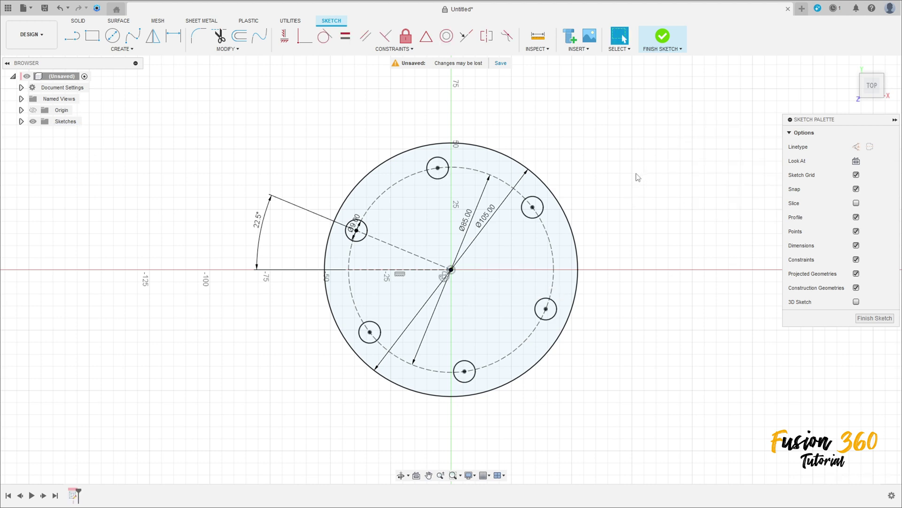
Finish the sketch and extrude the disc profile around the six holes 7.5 mm upward as a new body
{"action": "mouse_move", "coordinate": [640, 176]}
{"action": "middle_mouse_down", "text": "shift"}
{"action": "mouse_move", "coordinate": [630, 117]}
{"action": "mouse_move", "coordinate": [591, 117]}
{"action": "middle_mouse_up", "text": "shift"}
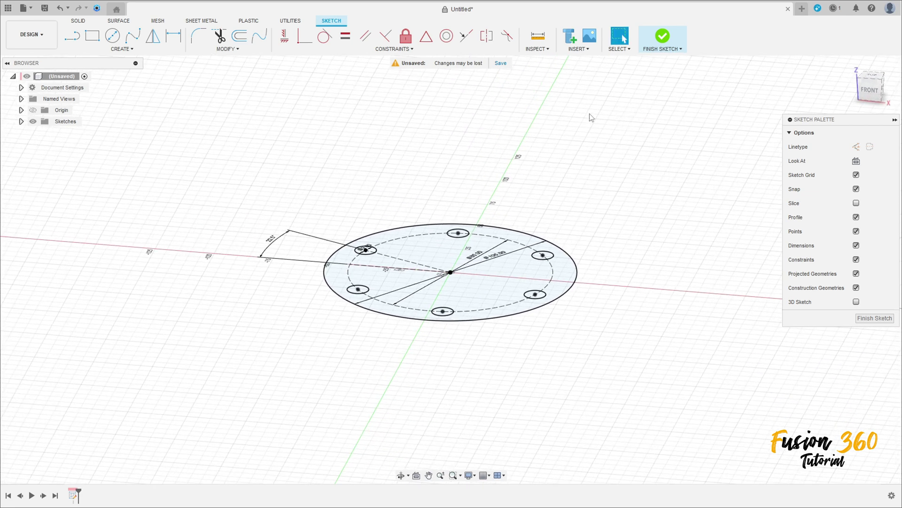
{"action": "left_click", "coordinate": [662, 37]}
{"action": "left_click", "coordinate": [90, 36]}
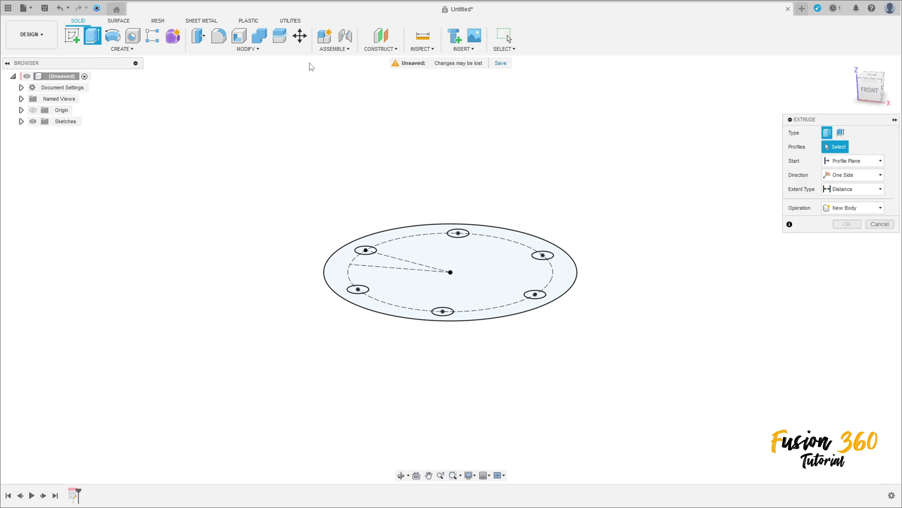
{"action": "left_click", "coordinate": [851, 64]}
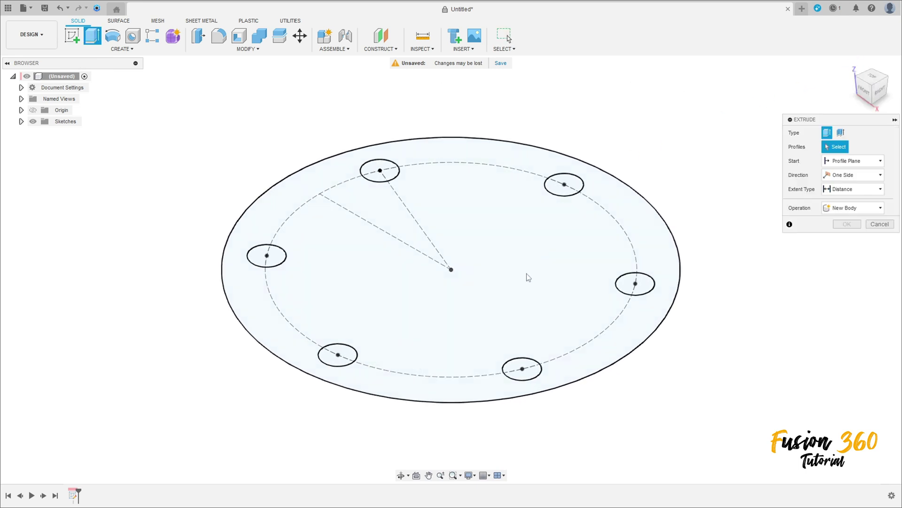
{"action": "left_click", "coordinate": [528, 277]}
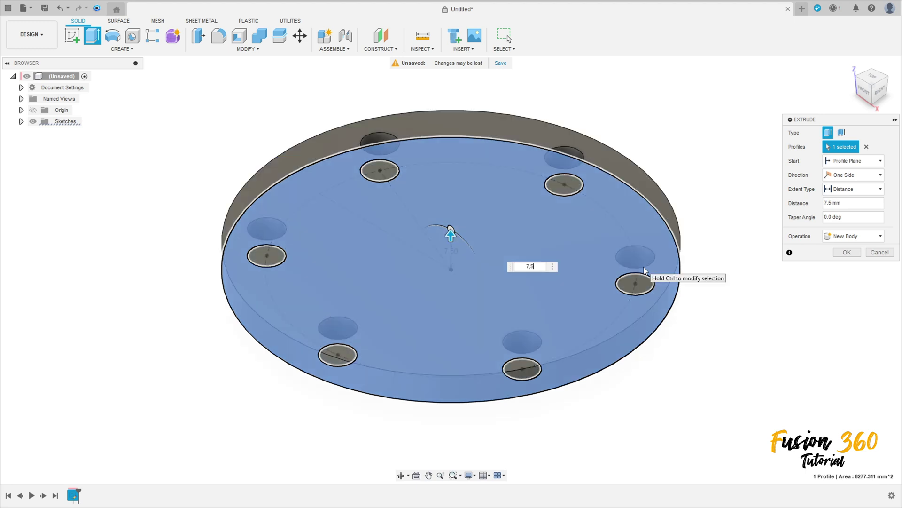
{"action": "key", "text": "Return"}
{"action": "mouse_move", "coordinate": [580, 256]}
{"action": "middle_mouse_down"}
{"action": "mouse_move", "coordinate": [534, 284]}
{"action": "mouse_move", "coordinate": [541, 291]}
{"action": "middle_mouse_up"}
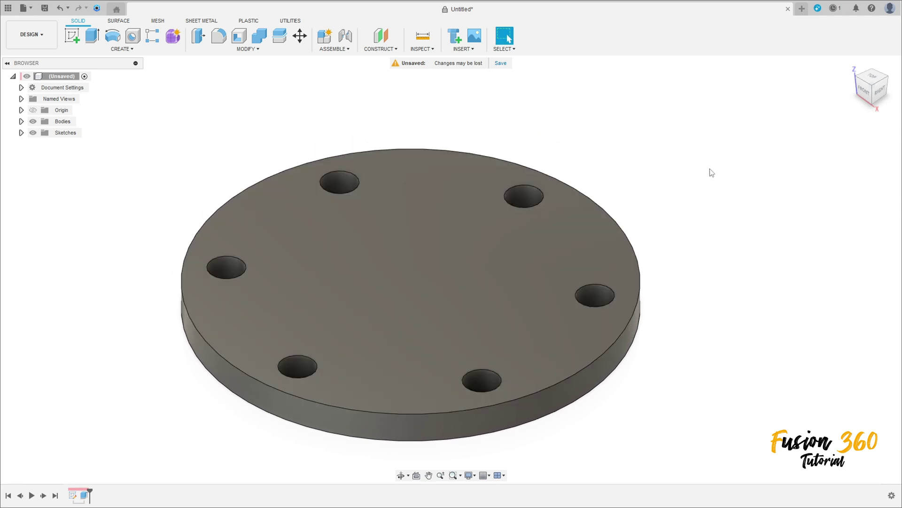
Start a sketch on the flange's top face and draw a 55 mm diameter circle centred on the origin
{"action": "left_click", "coordinate": [74, 41]}
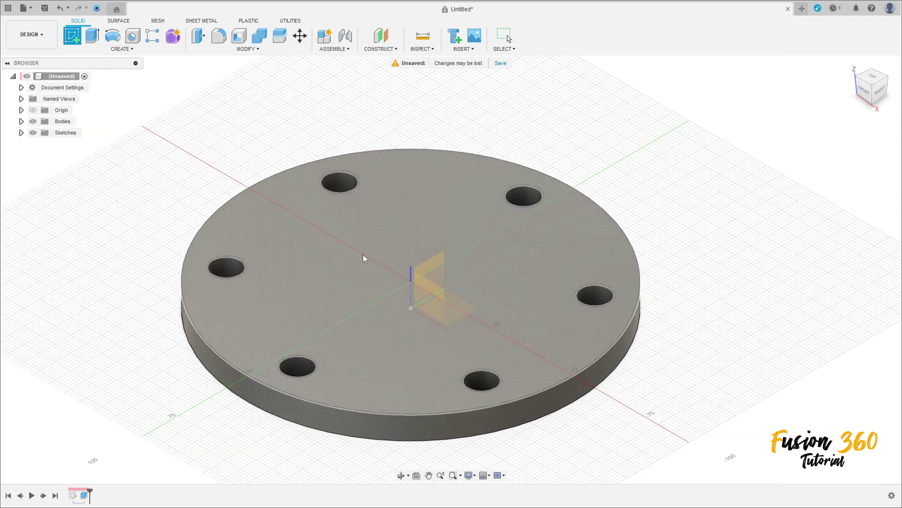
{"action": "left_click", "coordinate": [364, 255]}
{"action": "key", "text": "c"}
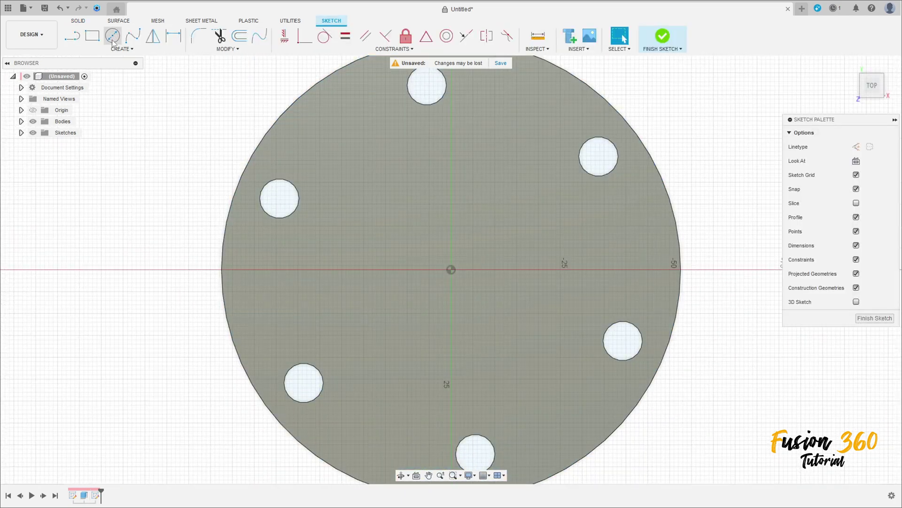
{"action": "left_click", "coordinate": [451, 270]}
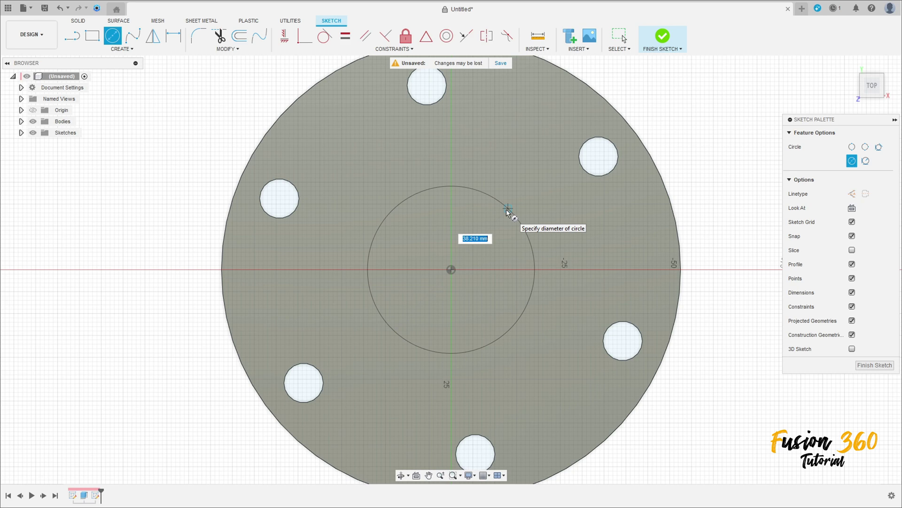
{"action": "type", "text": "55"}
{"action": "key", "text": "Tab"}
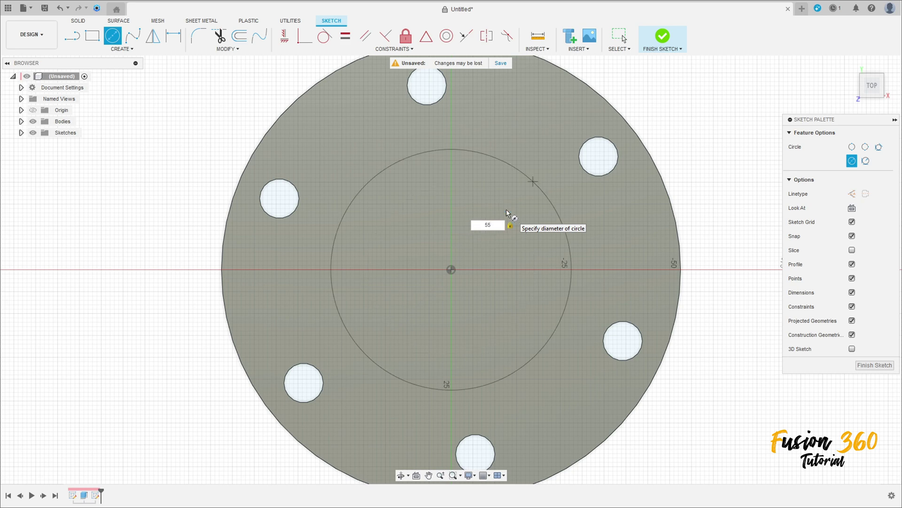
{"action": "key", "text": "Return"}
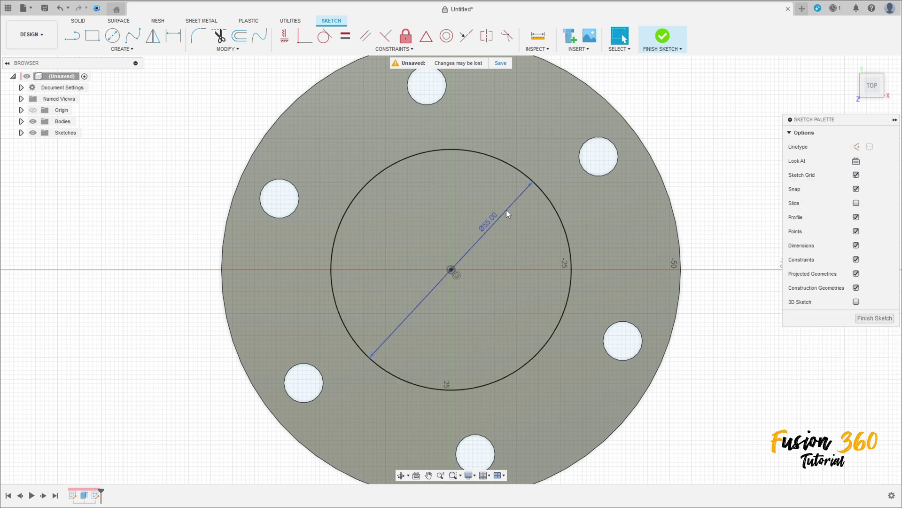
Finish the sketch and extrude the 55 mm circle upward by 82-7.5 mm, joined to the flange
{"action": "left_click", "coordinate": [662, 36]}
{"action": "left_click", "coordinate": [94, 38]}
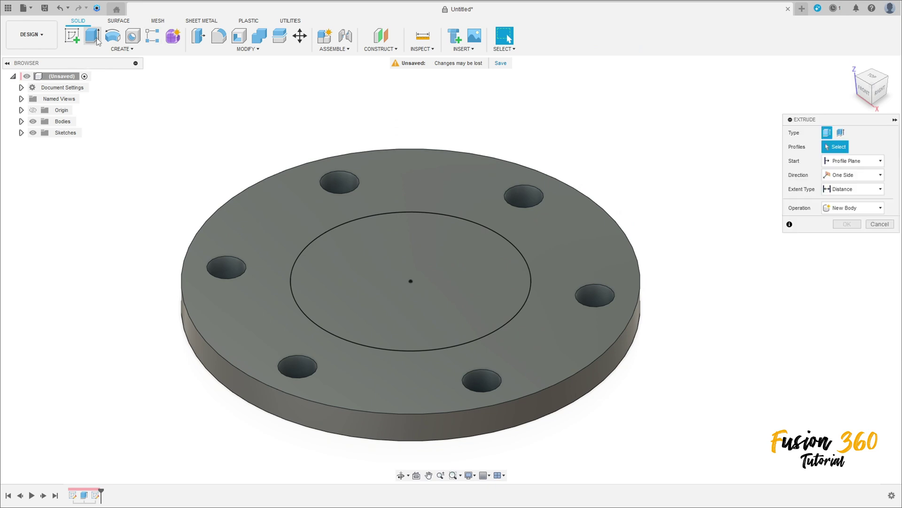
{"action": "left_click", "coordinate": [442, 259]}
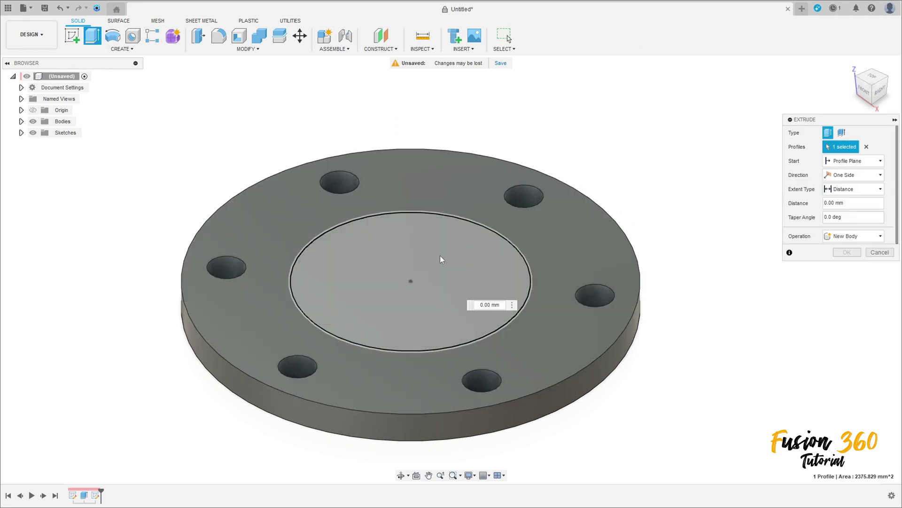
{"action": "left_click_drag", "start_coordinate": [411, 274], "coordinate": [400, 137]}
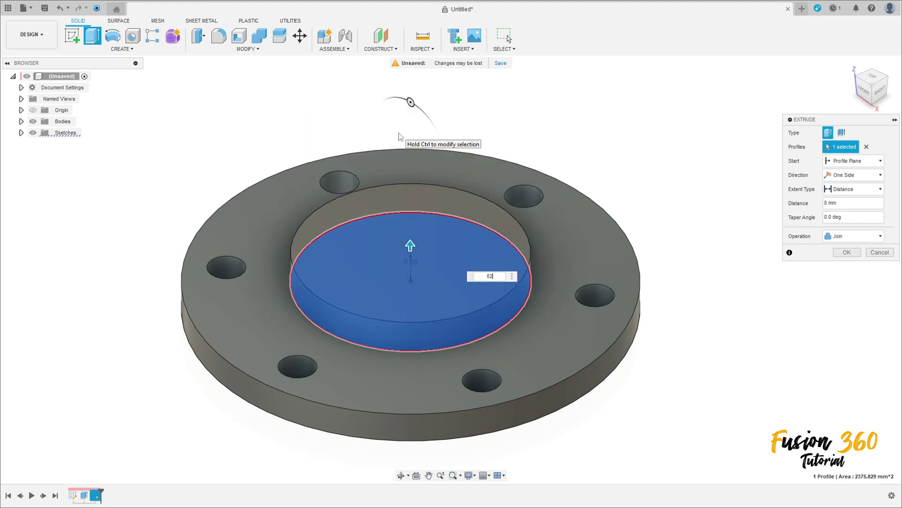
{"action": "type", "text": "82-7,5"}
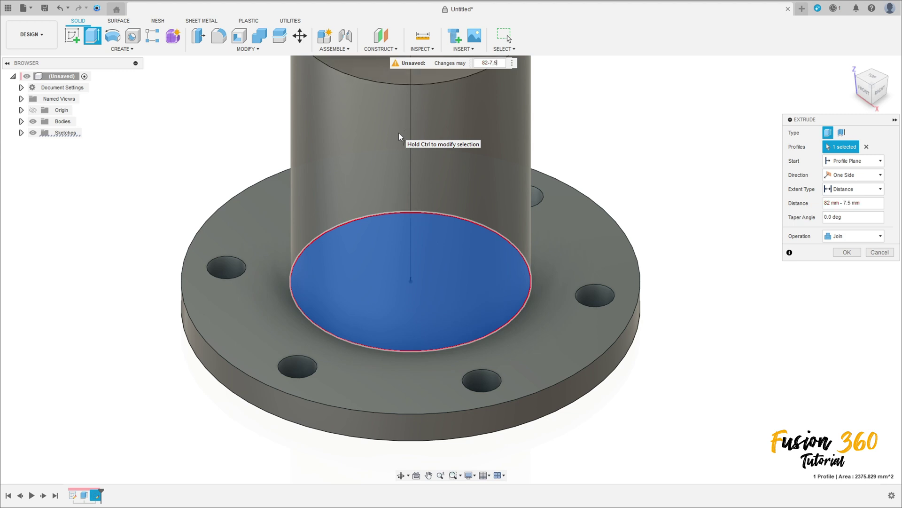
{"action": "key", "text": "Return"}
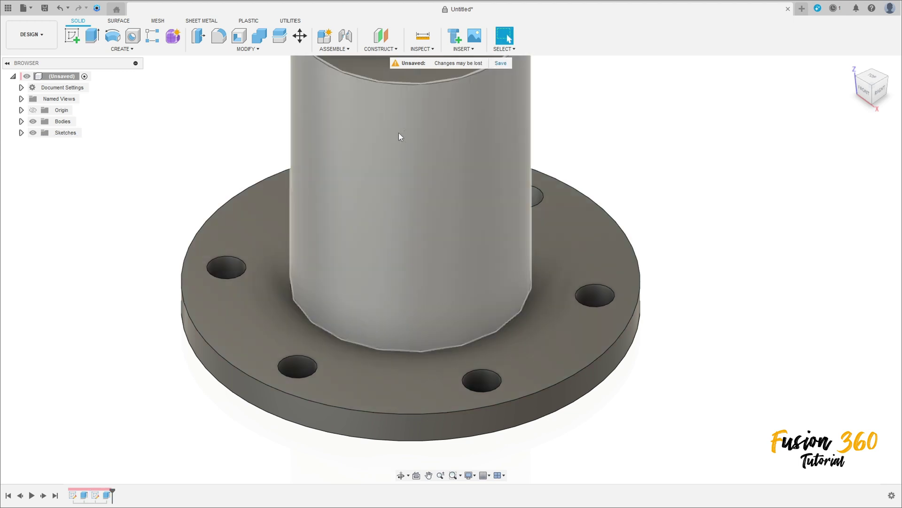
{"action": "scroll", "coordinate": [439, 176], "scroll_direction": "down", "scroll_amount": 3}
{"action": "scroll", "coordinate": [627, 184], "scroll_direction": "down", "scroll_amount": 1}
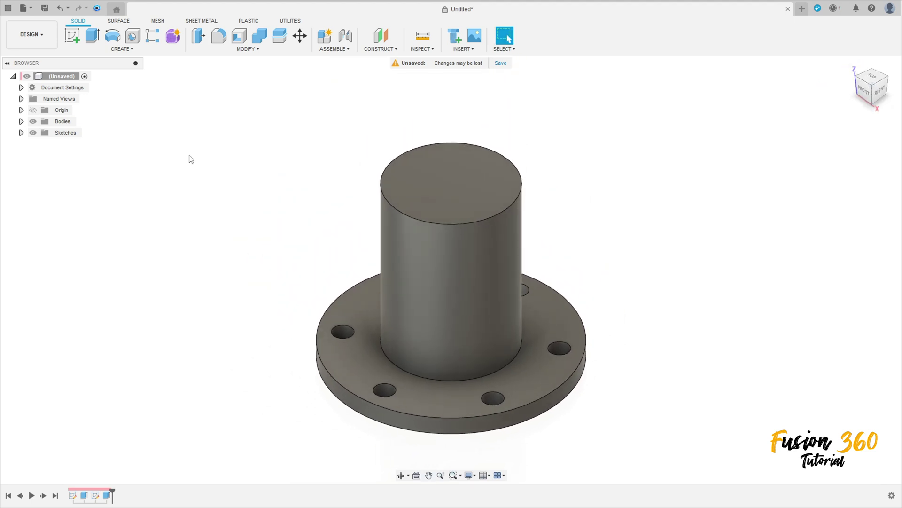
Start a sketch on the vertical origin plane facing the right view and draw an 82 mm vertical construction line up from the origin
{"action": "left_click", "coordinate": [72, 36]}
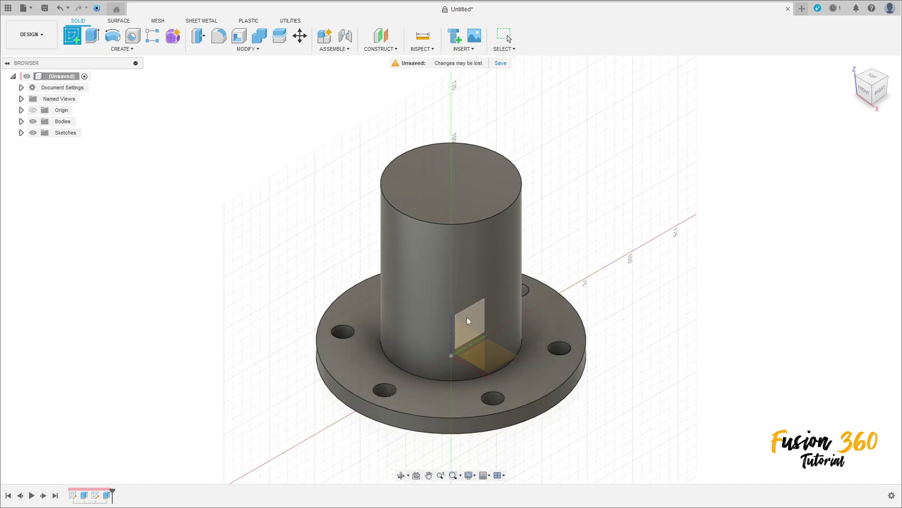
{"action": "left_click", "coordinate": [470, 318]}
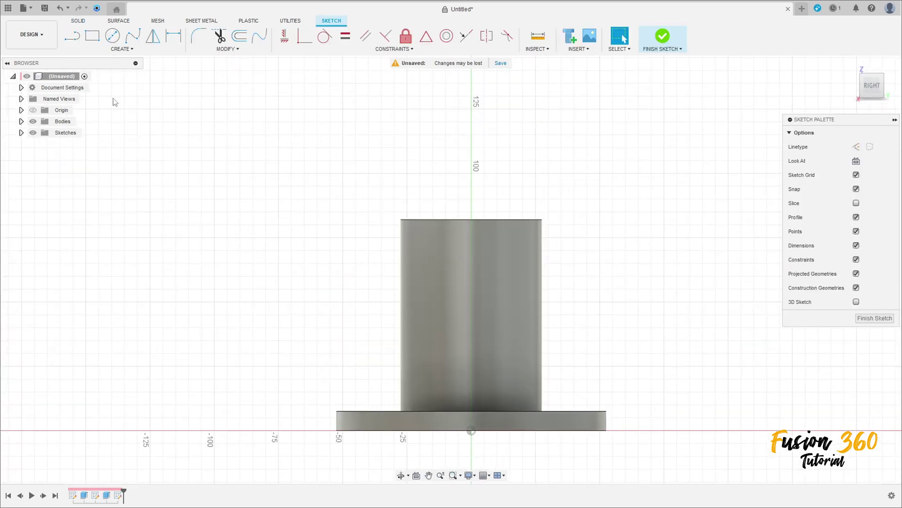
{"action": "left_click", "coordinate": [73, 35]}
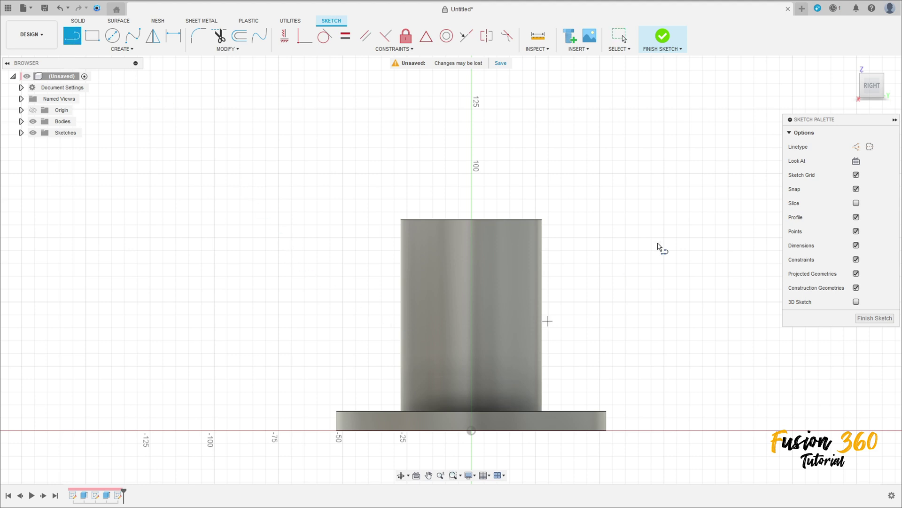
{"action": "left_click", "coordinate": [856, 147]}
{"action": "left_click", "coordinate": [471, 431]}
{"action": "type", "text": "82"}
{"action": "key", "text": "Tab"}
{"action": "key", "text": "Return"}
{"action": "key", "text": "Escape"}
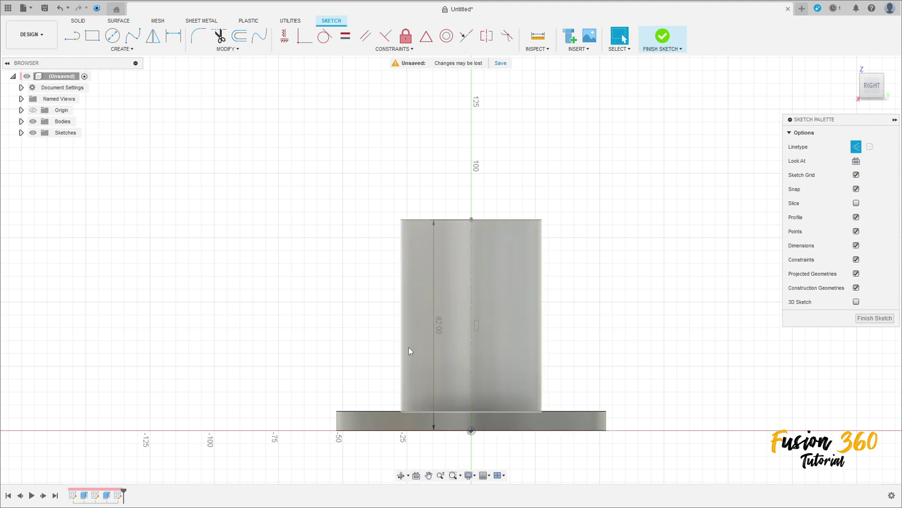
Draw a 40 mm horizontal line in normal linetype from the construction line's upper end outward past the cylinder
{"action": "key", "text": "l"}
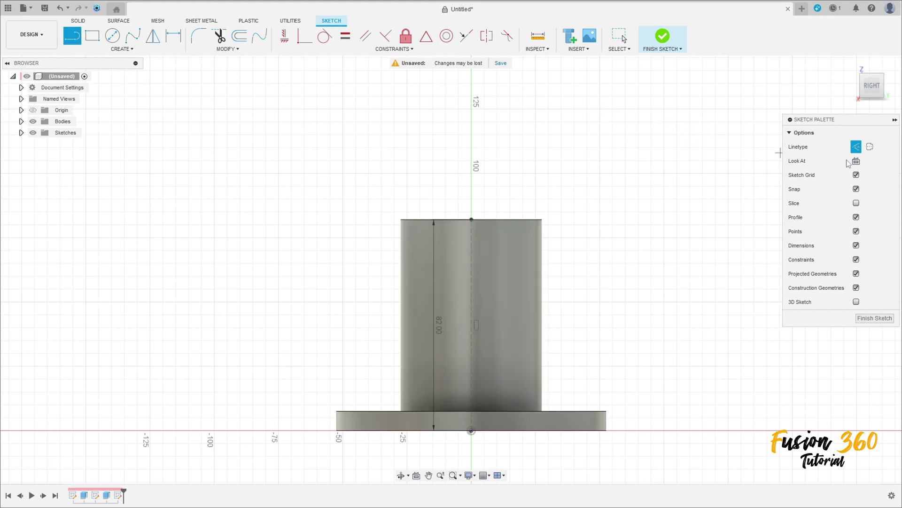
{"action": "left_click", "coordinate": [857, 148]}
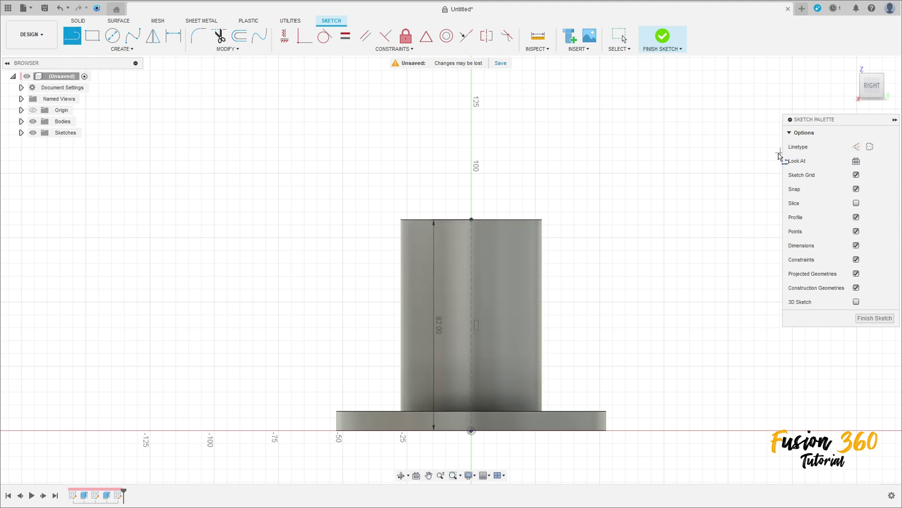
{"action": "left_click", "coordinate": [471, 220]}
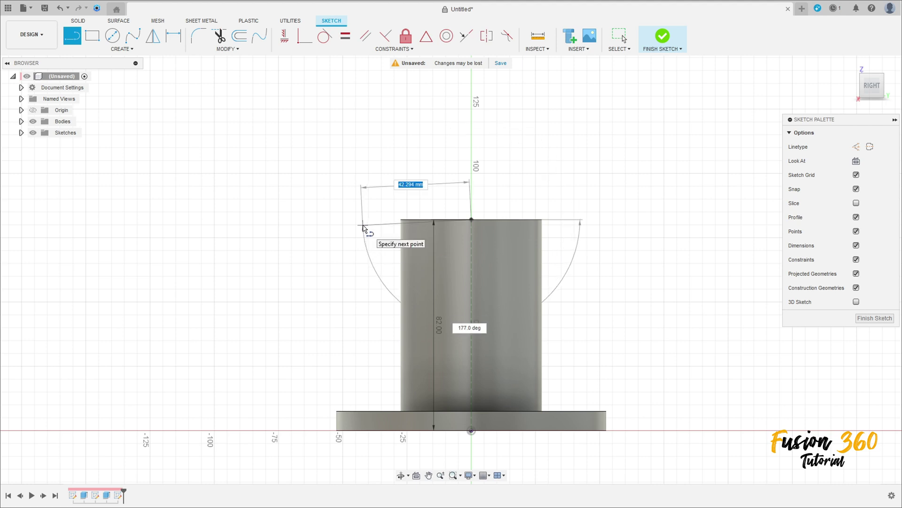
{"action": "type", "text": "40"}
{"action": "key", "text": "Tab"}
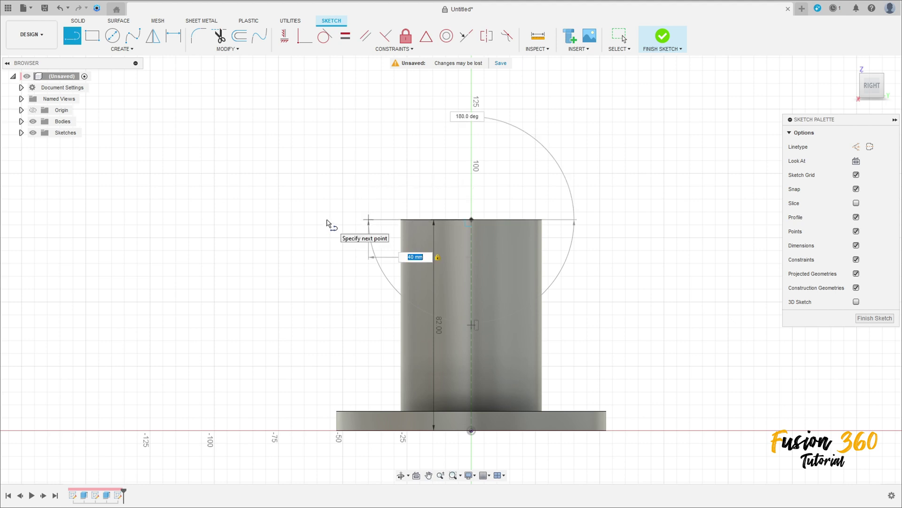
{"action": "left_click", "coordinate": [329, 224]}
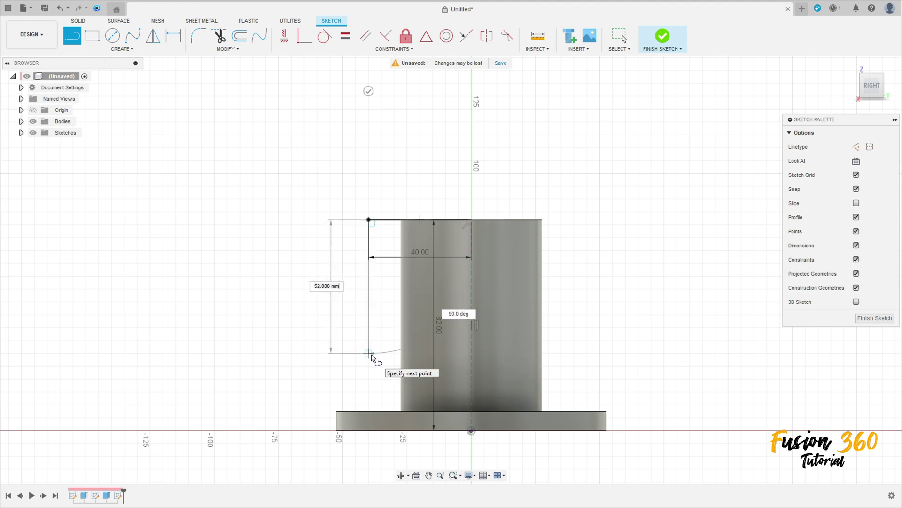
Draw a vertical line down from the 40 mm line's outer end and dimension its length to 50 mm
{"action": "left_click", "coordinate": [368, 353]}
{"action": "key", "text": "Escape"}
{"action": "key", "text": "d"}
{"action": "left_click", "coordinate": [369, 279]}
{"action": "left_click", "coordinate": [297, 280]}
{"action": "type", "text": "50"}
{"action": "key", "text": "Return"}
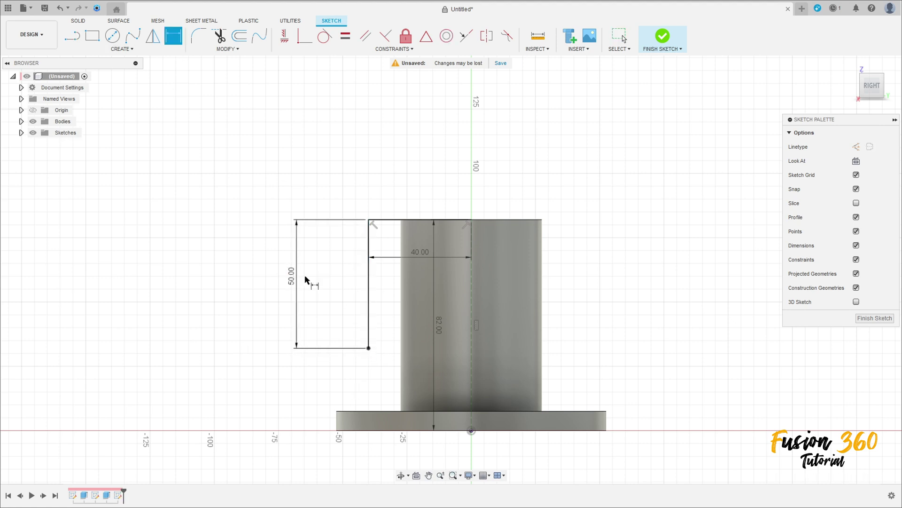
Close the plate profile with a horizontal line to the construction line and a vertical line along it to the upper edge
{"action": "key", "text": "l"}
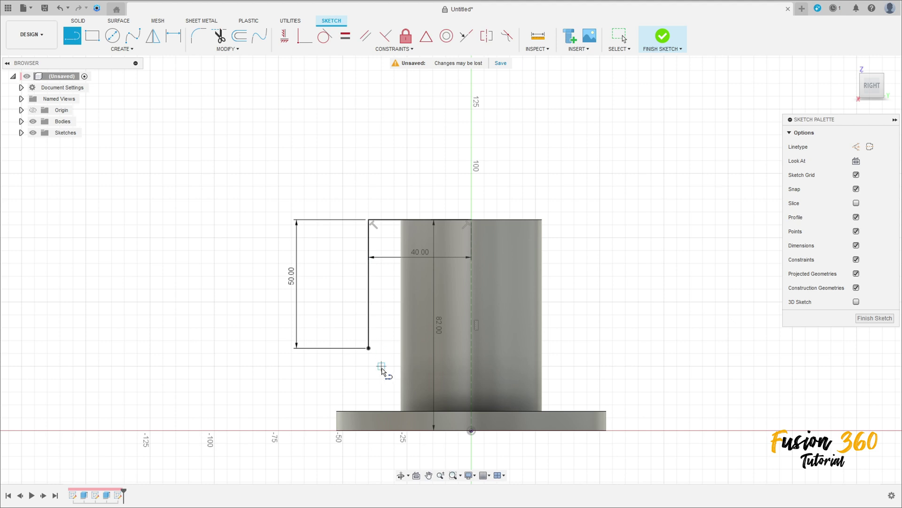
{"action": "left_click", "coordinate": [368, 348]}
{"action": "left_click", "coordinate": [472, 348]}
{"action": "left_click", "coordinate": [472, 219]}
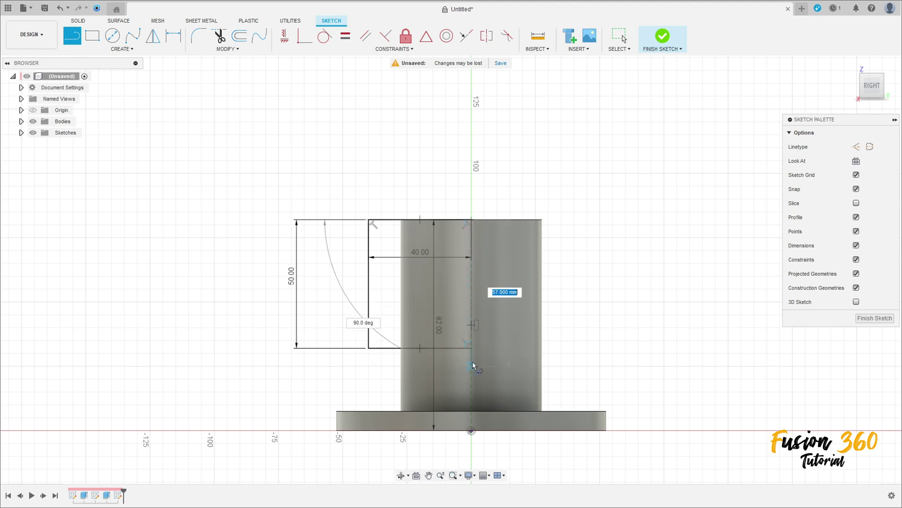
{"action": "left_click", "coordinate": [471, 348]}
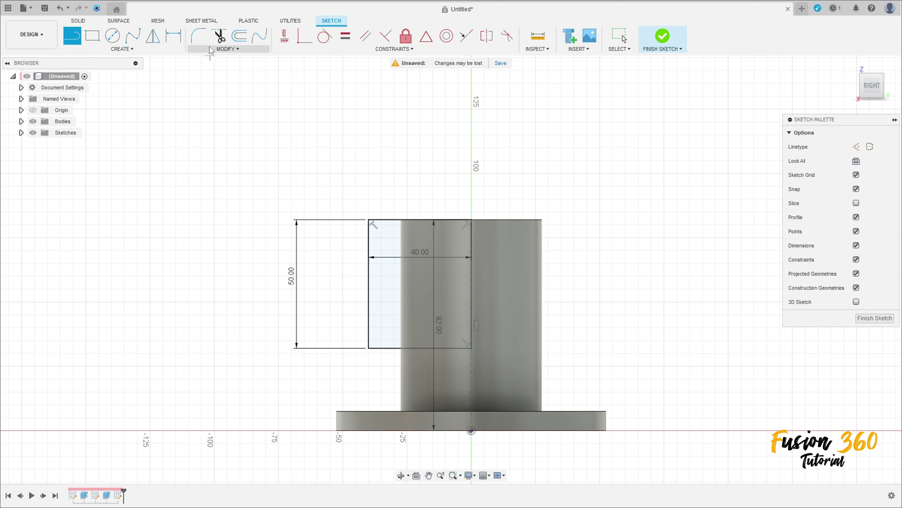
Fillet the two outer corners of the plate profile with a 10 mm radius
{"action": "left_click", "coordinate": [198, 36]}
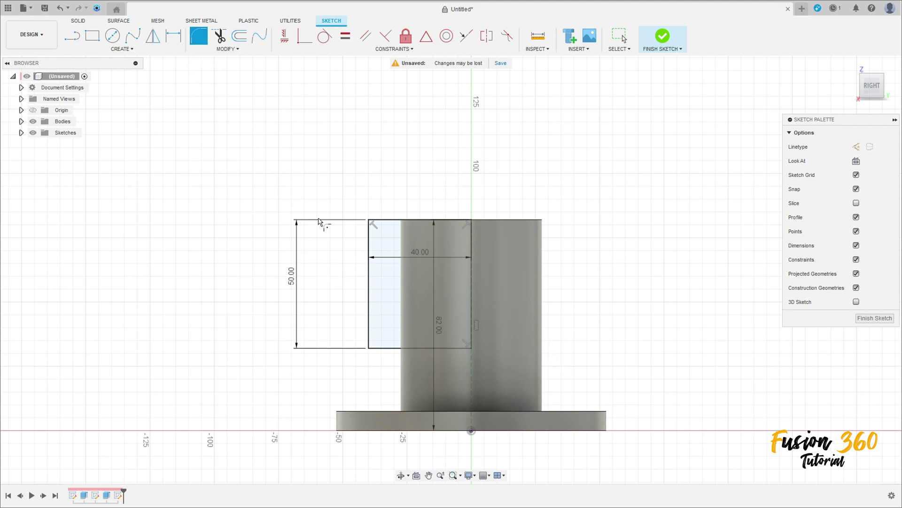
{"action": "left_click", "coordinate": [369, 225]}
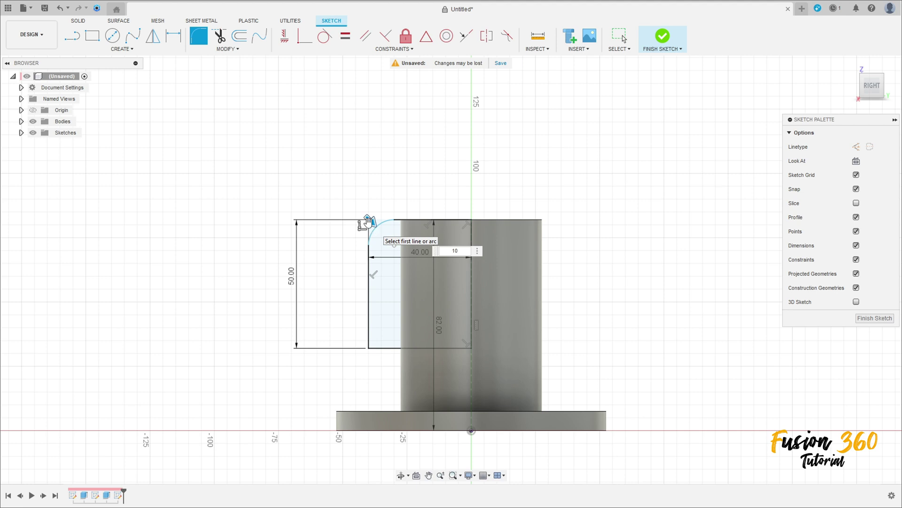
{"action": "type", "text": "10"}
{"action": "key", "text": "Return"}
{"action": "left_click", "coordinate": [369, 348]}
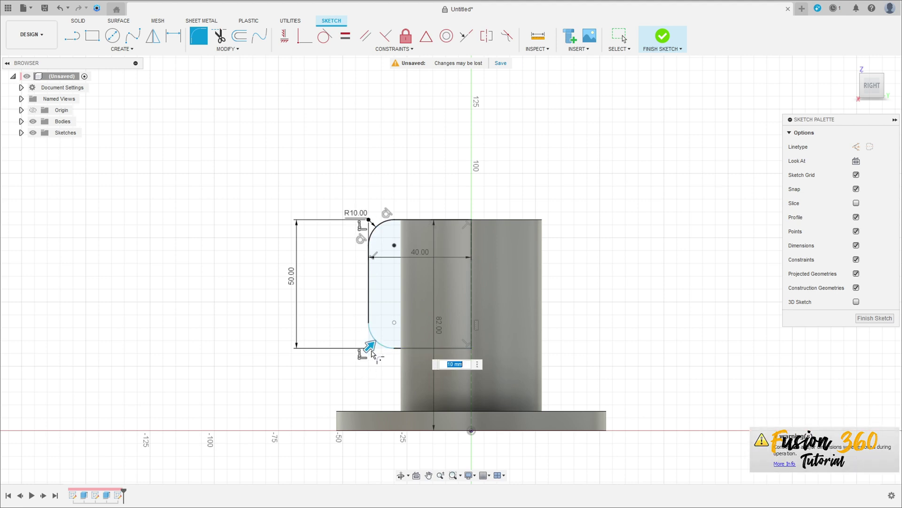
{"action": "key", "text": "Return"}
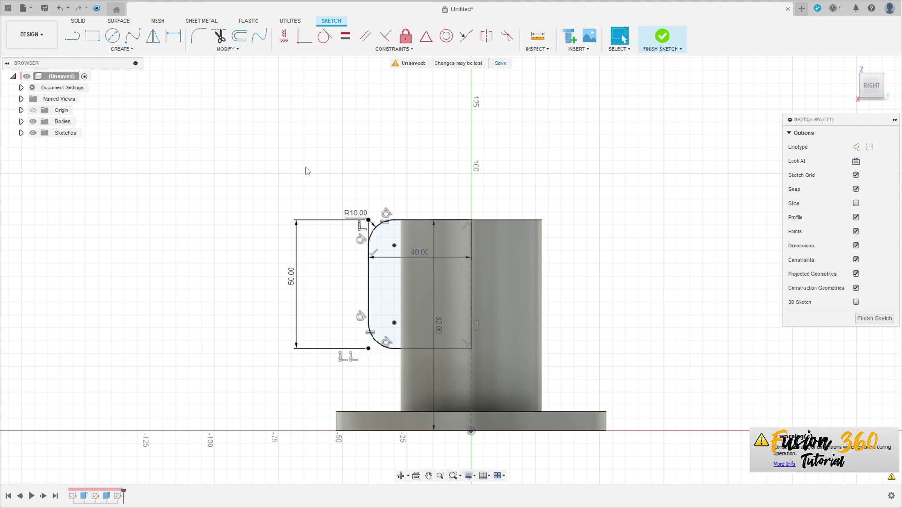
Draw two 8.5 mm diameter circles centred on the arc centres of the two corner fillets
{"action": "scroll", "coordinate": [305, 167], "scroll_direction": "up", "scroll_amount": 2}
{"action": "left_click", "coordinate": [113, 36]}
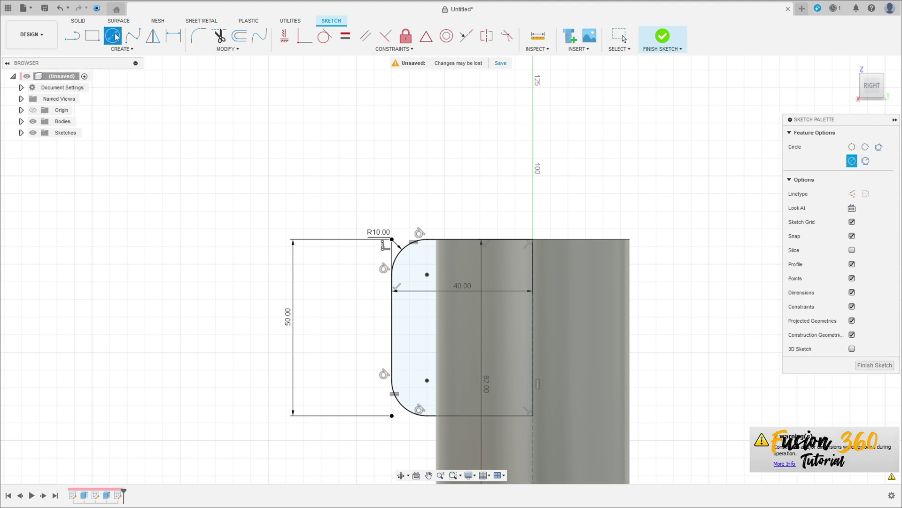
{"action": "middle_click_drag", "start_coordinate": [462, 279], "coordinate": [410, 229]}
{"action": "left_click", "coordinate": [374, 224]}
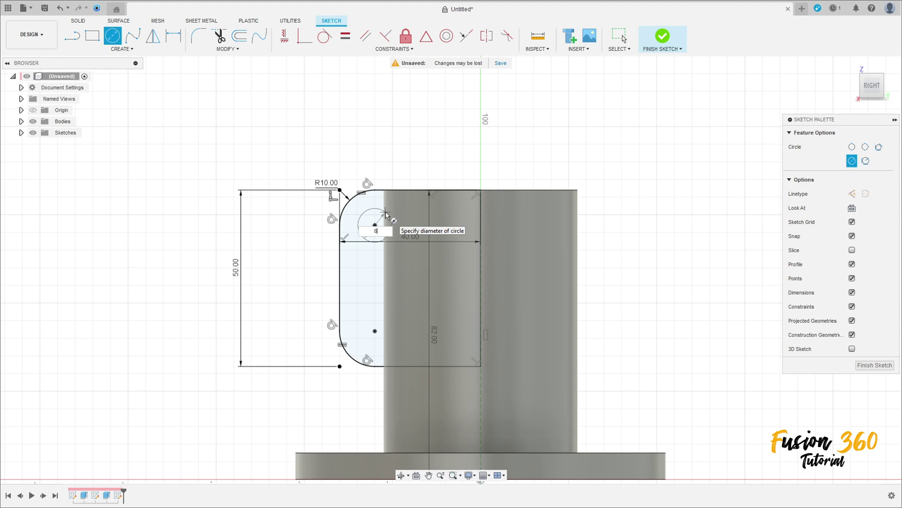
{"action": "key", "text": "Return"}
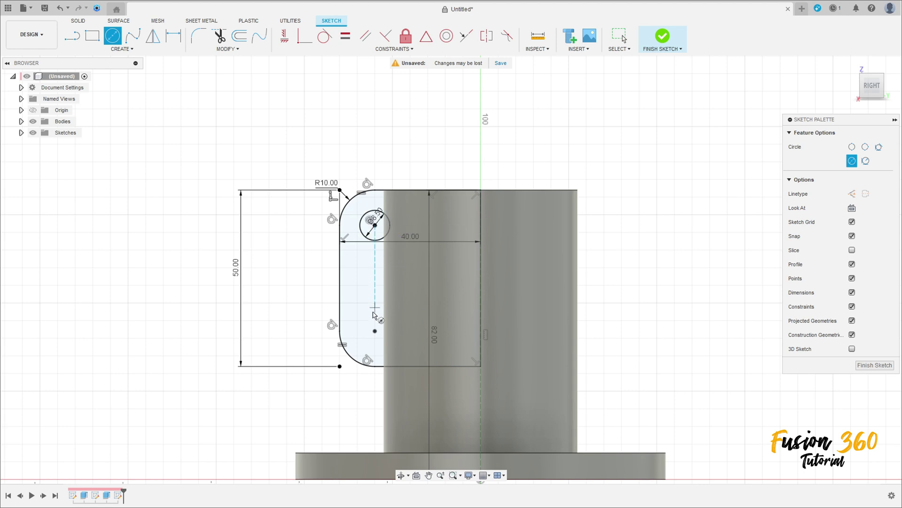
{"action": "left_click", "coordinate": [374, 331]}
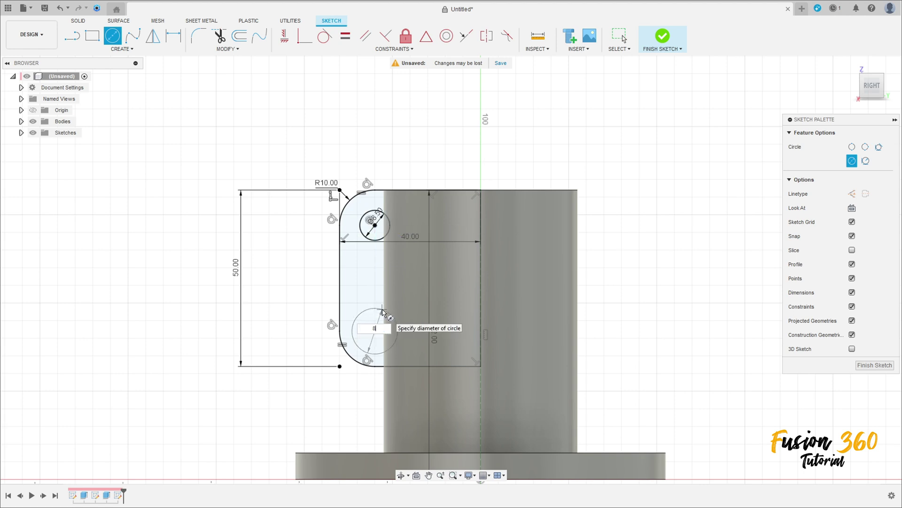
{"action": "key", "text": "Tab"}
{"action": "key", "text": "Return"}
{"action": "key", "text": "Escape"}
Hide the bodies and move the 40 mm, 8.5 mm, 82 mm and R10 dimensions to clear positions around the plate profile
{"action": "scroll", "coordinate": [422, 145], "scroll_direction": "down", "scroll_amount": 4}
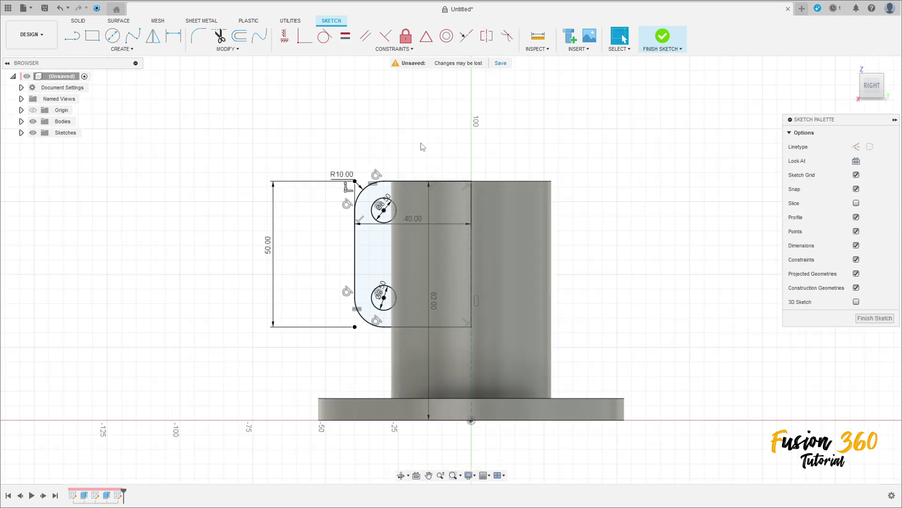
{"action": "mouse_move", "coordinate": [421, 146]}
{"action": "middle_mouse_down", "text": "shift"}
{"action": "mouse_move", "coordinate": [433, 144]}
{"action": "mouse_move", "coordinate": [422, 146]}
{"action": "middle_mouse_up", "text": "shift"}
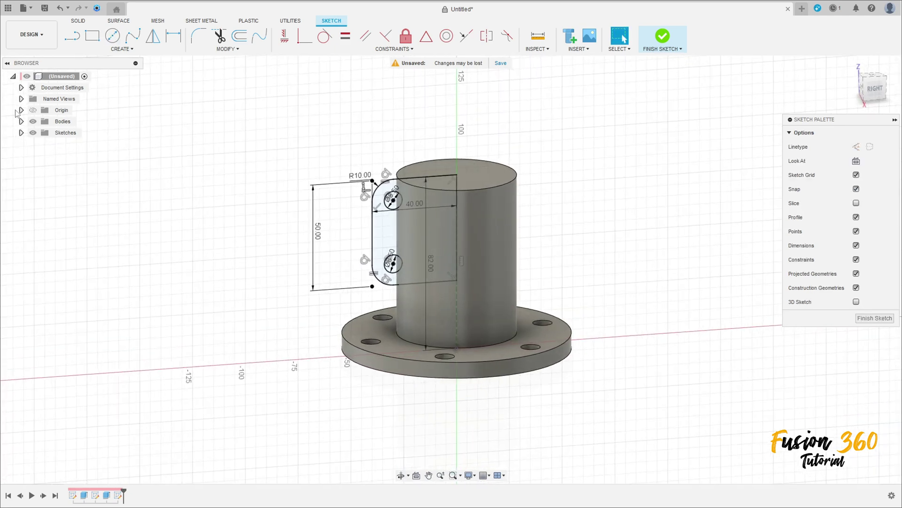
{"action": "left_click", "coordinate": [33, 121]}
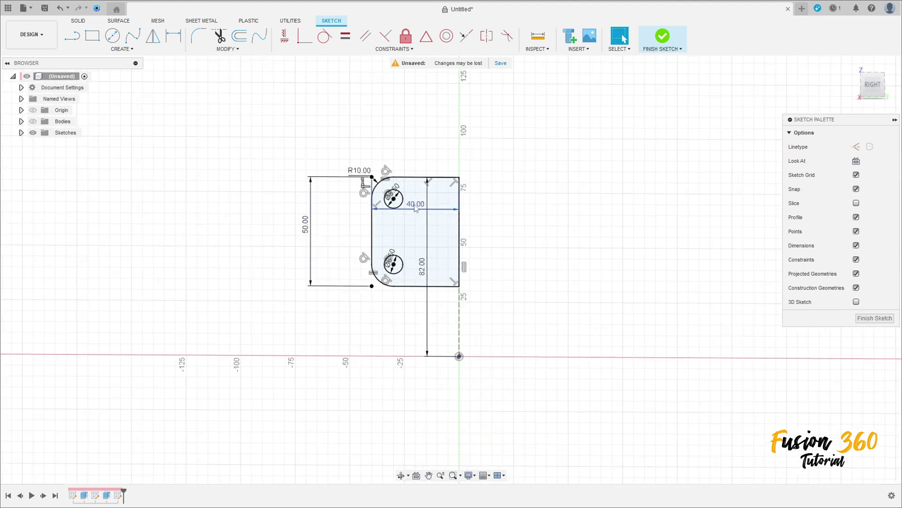
{"action": "left_click_drag", "start_coordinate": [397, 191], "coordinate": [420, 196]}
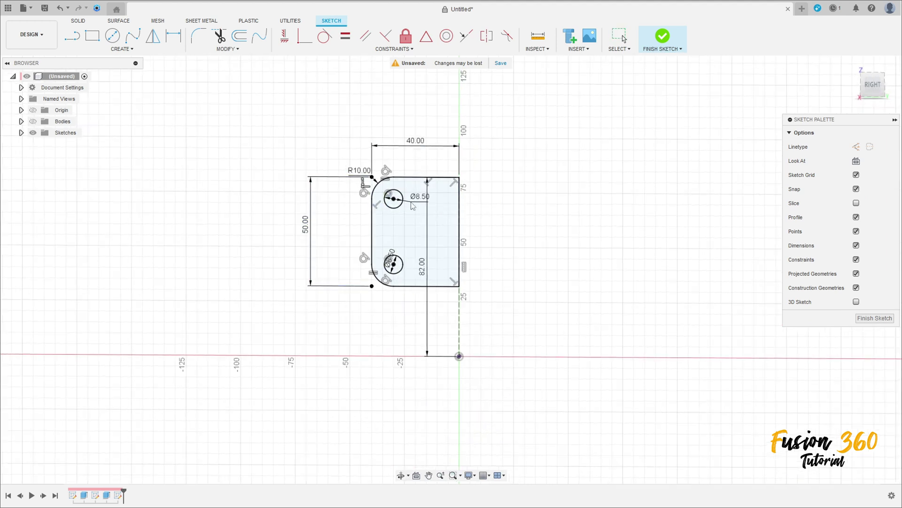
{"action": "left_click_drag", "start_coordinate": [394, 258], "coordinate": [419, 241]}
{"action": "left_click_drag", "start_coordinate": [430, 271], "coordinate": [516, 271]}
{"action": "left_click_drag", "start_coordinate": [359, 170], "coordinate": [312, 128]}
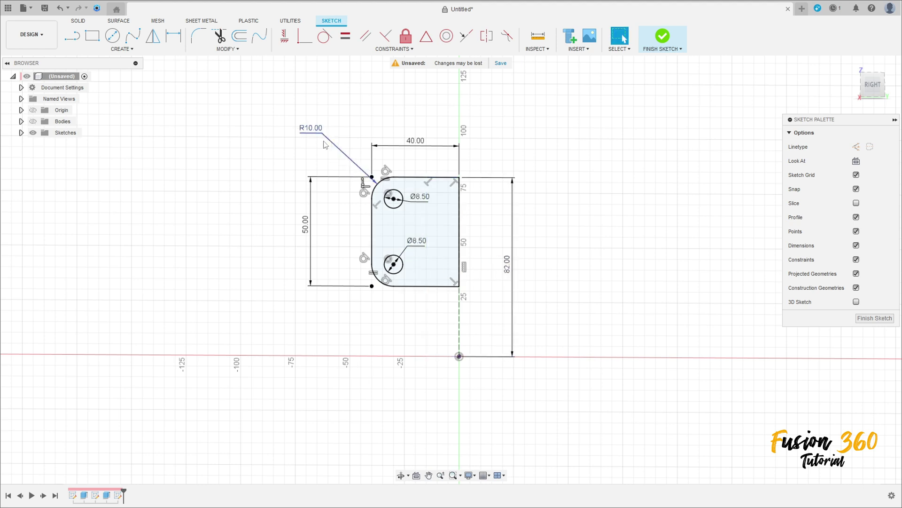
{"action": "middle_click_drag", "start_coordinate": [415, 196], "coordinate": [416, 185]}
{"action": "key", "text": "Escape"}
{"action": "scroll", "coordinate": [447, 178], "scroll_direction": "up", "scroll_amount": 3}
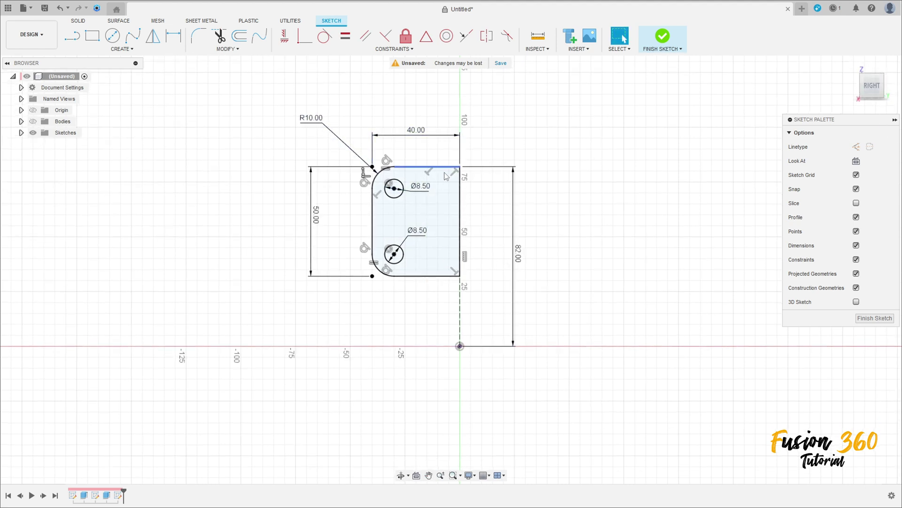
{"action": "scroll", "coordinate": [447, 177], "scroll_direction": "up", "scroll_amount": 1}
Finish the plate sketch, show the bodies and extrude the plate profile symmetrically to a 46 mm whole length, joined to the cylinder
{"action": "left_click", "coordinate": [663, 39]}
{"action": "left_click", "coordinate": [90, 41]}
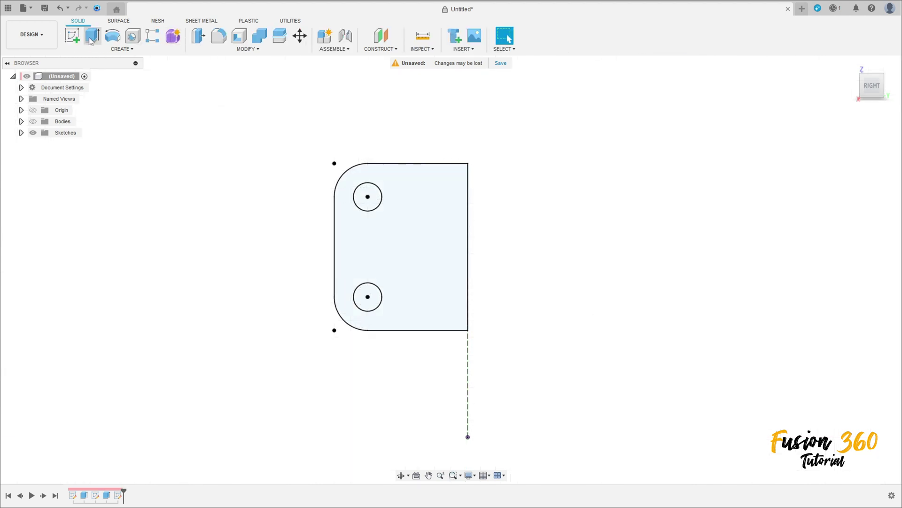
{"action": "left_click", "coordinate": [33, 122]}
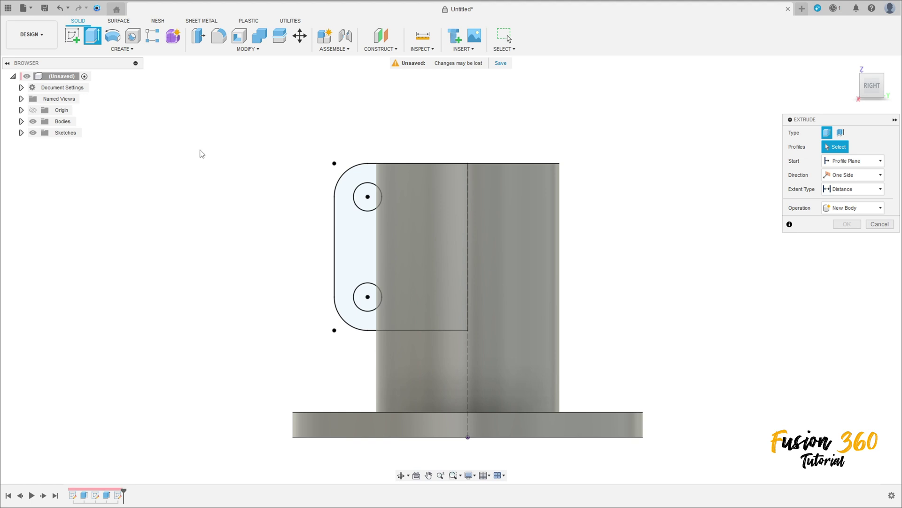
{"action": "left_click", "coordinate": [842, 181]}
{"action": "left_click", "coordinate": [844, 198]}
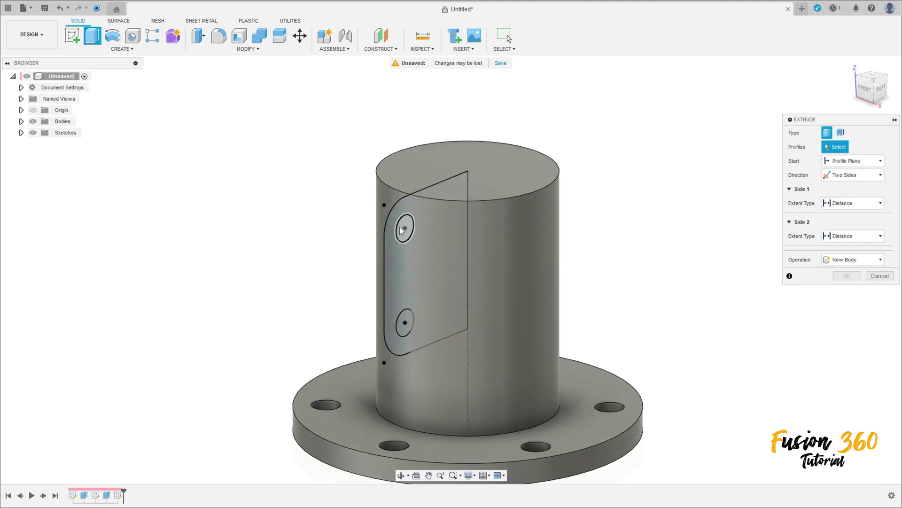
{"action": "left_click", "coordinate": [397, 259]}
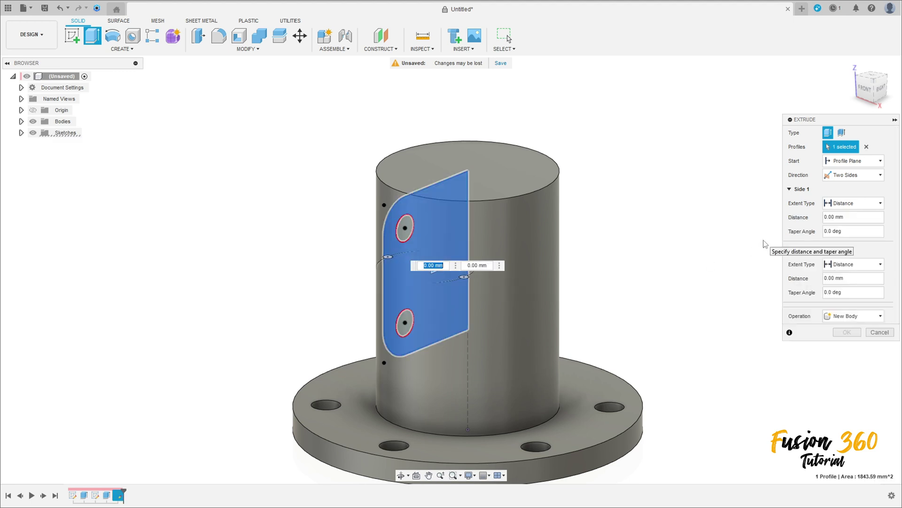
{"action": "left_click", "coordinate": [869, 175]}
{"action": "left_click", "coordinate": [860, 209]}
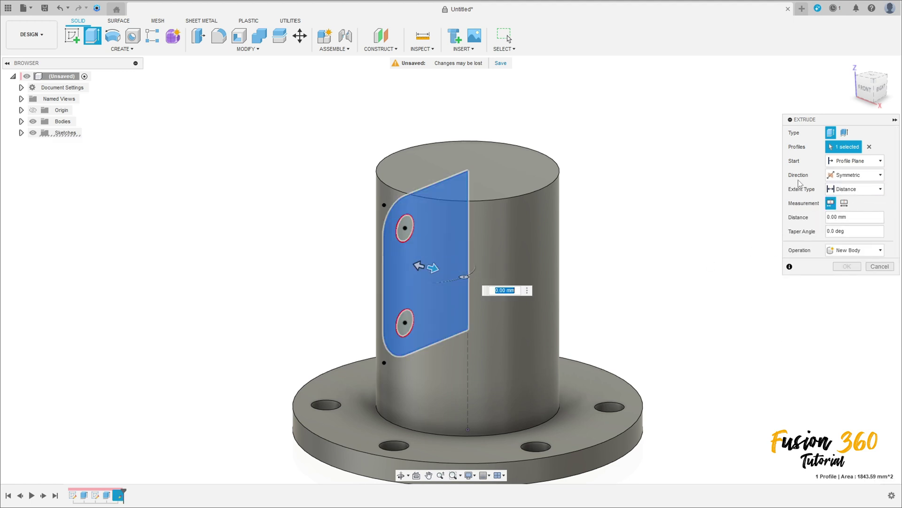
{"action": "left_click", "coordinate": [845, 204]}
{"action": "left_click", "coordinate": [826, 219]}
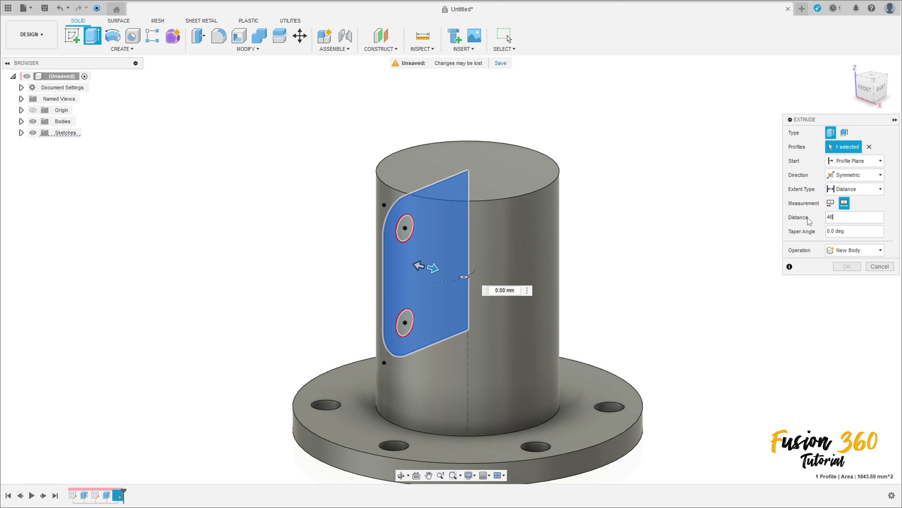
{"action": "left_click", "coordinate": [858, 250]}
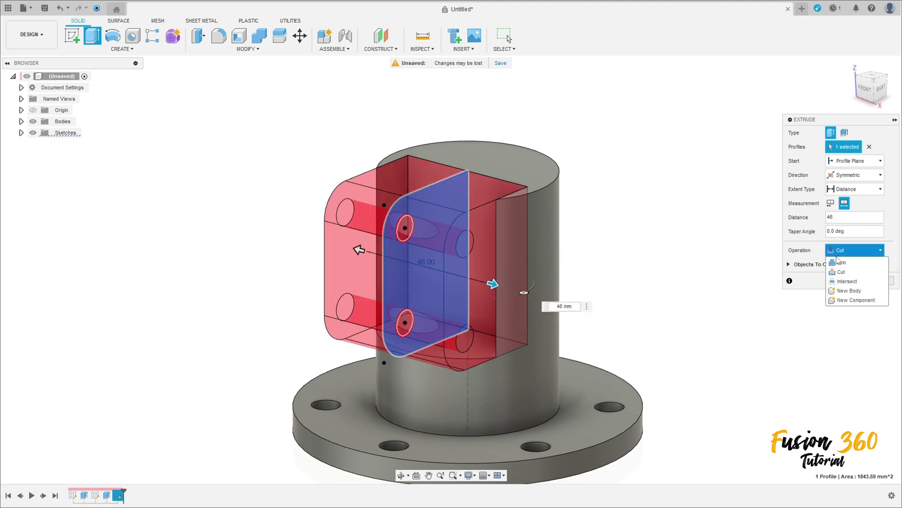
{"action": "left_click", "coordinate": [840, 261]}
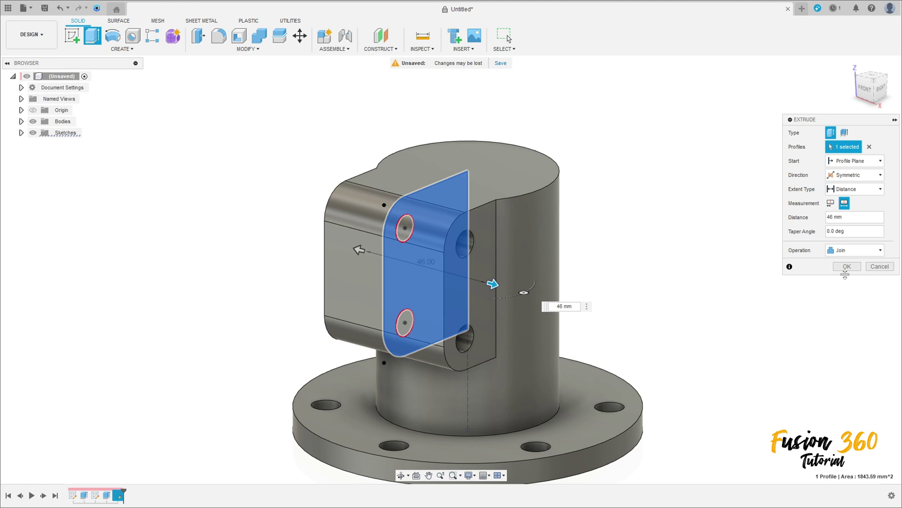
{"action": "left_click", "coordinate": [848, 266]}
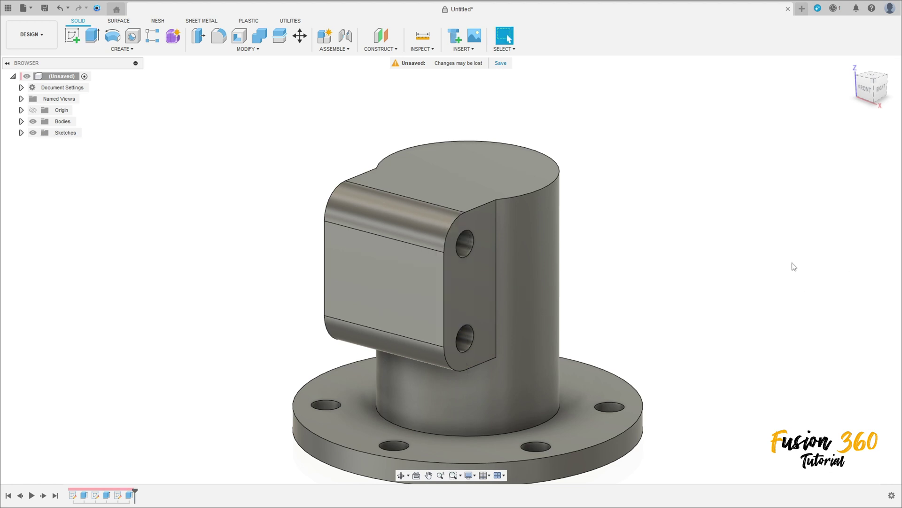
Start a sketch on the vertical YZ origin plane and draw a 57 mm vertical construction line up from the origin
{"action": "middle_click_drag", "start_coordinate": [741, 250], "coordinate": [213, 167], "text": "shift"}
{"action": "left_click", "coordinate": [73, 36]}
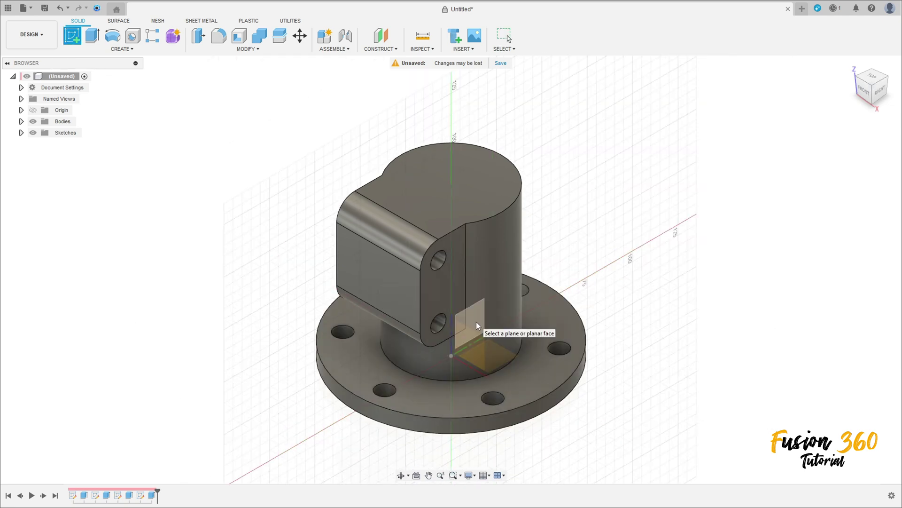
{"action": "left_click", "coordinate": [476, 321]}
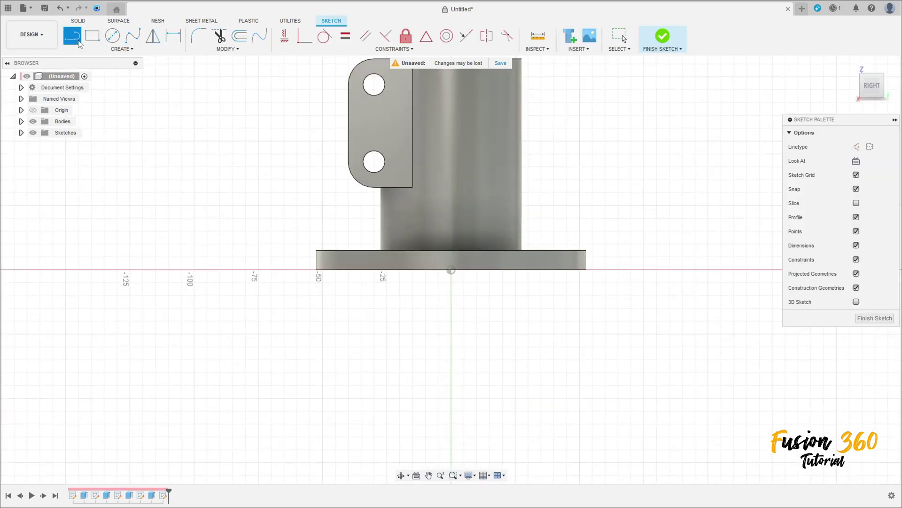
{"action": "left_click", "coordinate": [857, 146]}
{"action": "middle_click_drag", "start_coordinate": [412, 183], "coordinate": [441, 277]}
{"action": "key", "text": "l"}
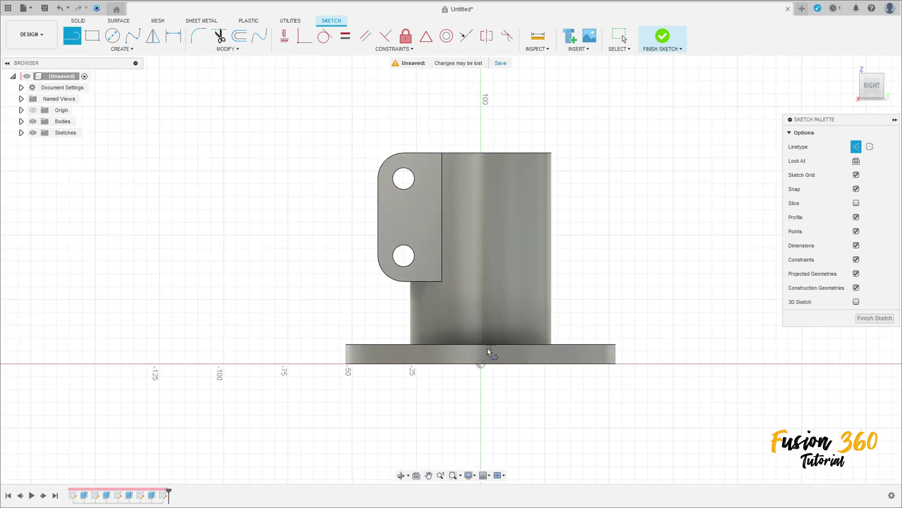
{"action": "left_click", "coordinate": [481, 364]}
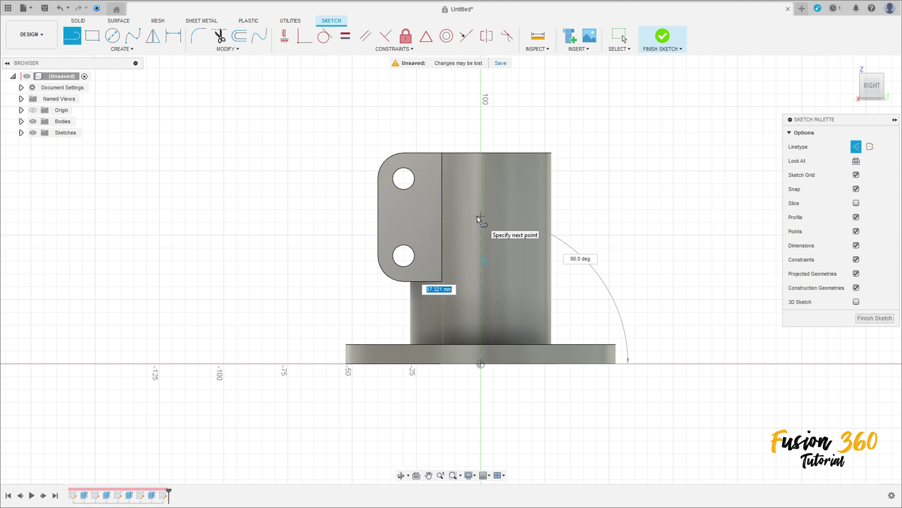
{"action": "type", "text": "57"}
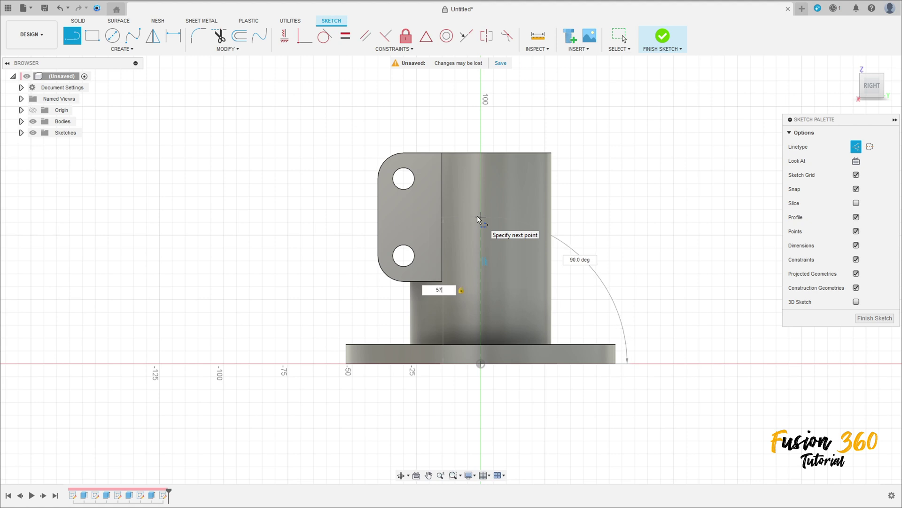
{"action": "key", "text": "Return"}
{"action": "key", "text": "Escape"}
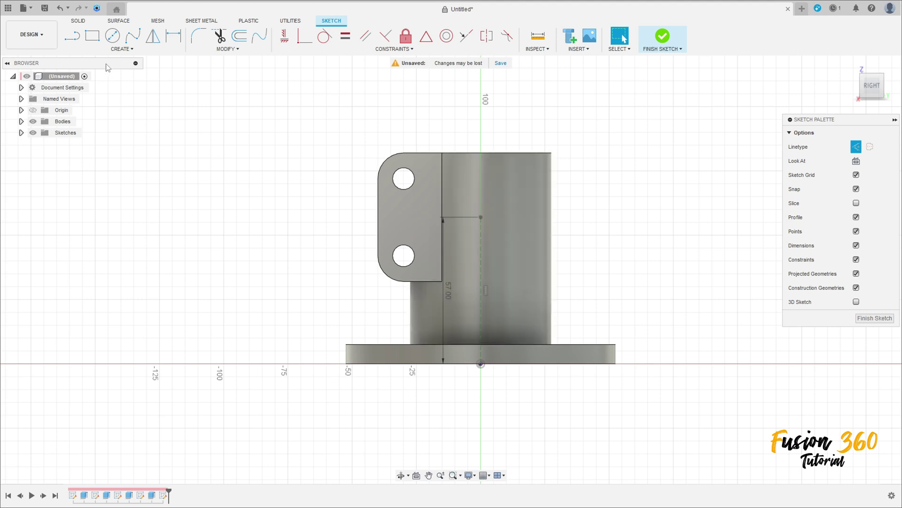
Draw a 100 mm diameter circle in normal linetype, centred about 52 mm from the construction line on the plate's side
{"action": "left_click", "coordinate": [115, 36]}
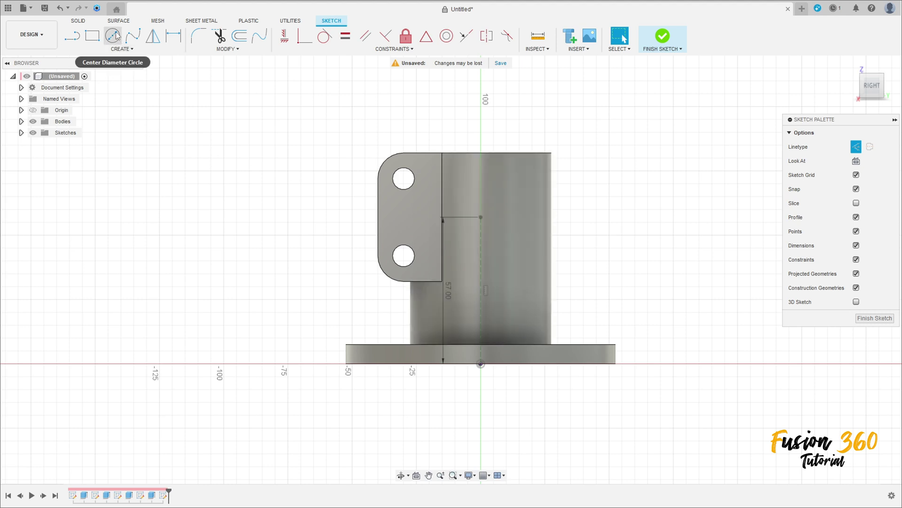
{"action": "left_click", "coordinate": [113, 37]}
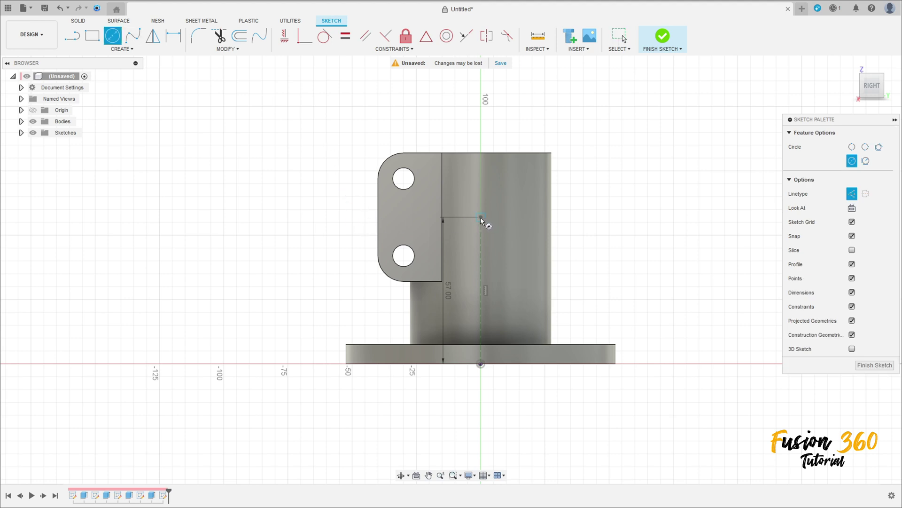
{"action": "left_click", "coordinate": [346, 218]}
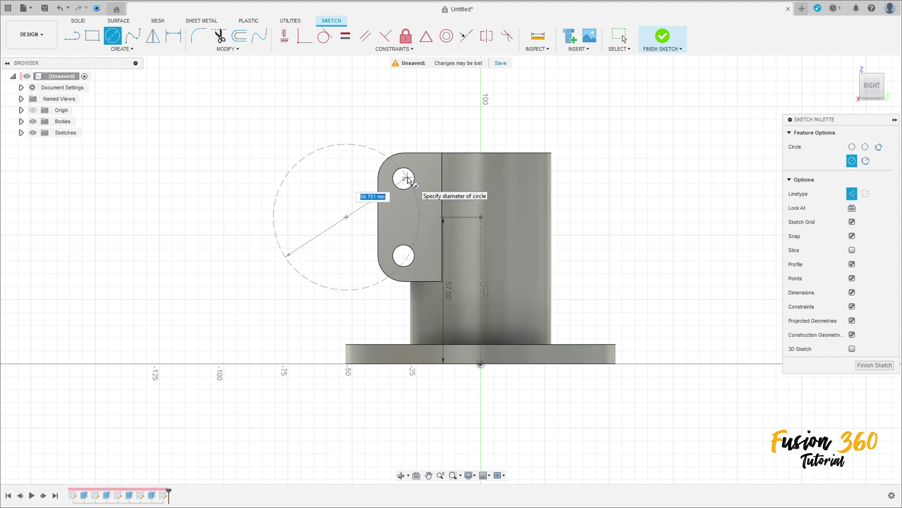
{"action": "left_click", "coordinate": [853, 194]}
{"action": "type", "text": "1"}
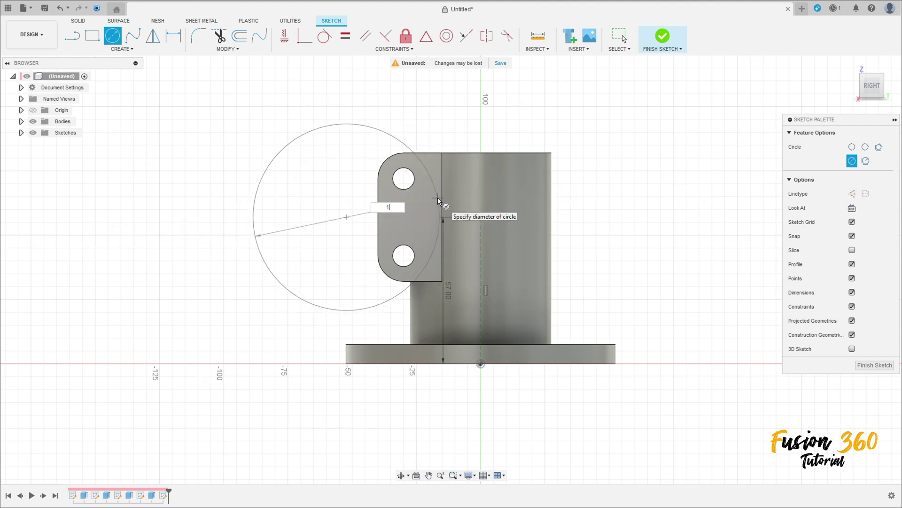
{"action": "type", "text": "00"}
{"action": "key", "text": "Tab"}
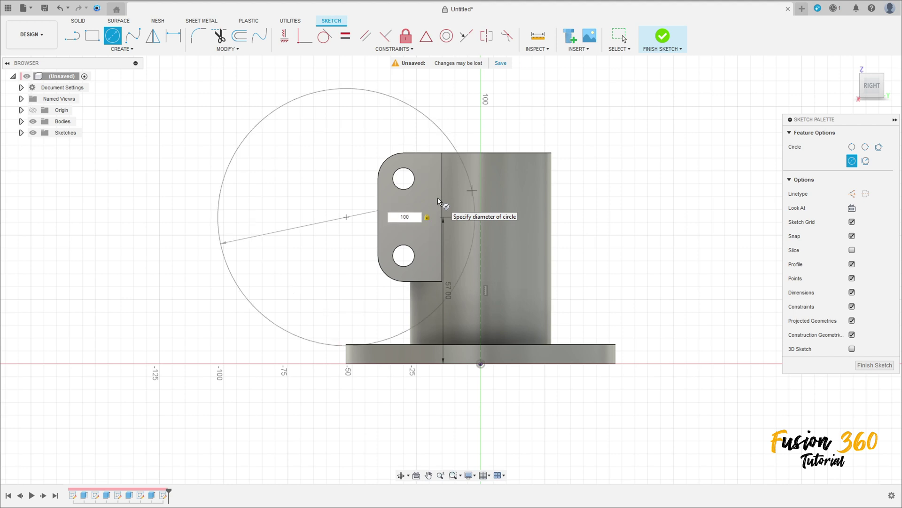
{"action": "key", "text": "Return"}
{"action": "key", "text": "Escape"}
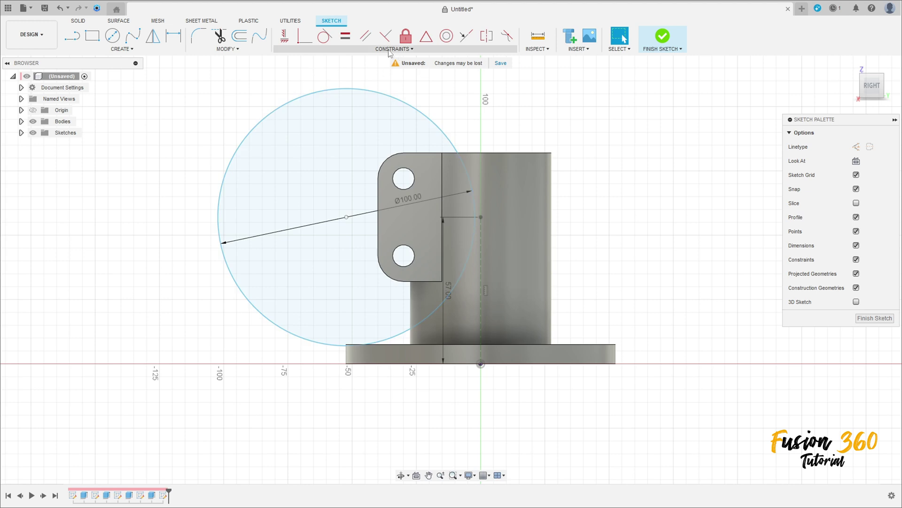
Align the circle's centre horizontally with the construction line's upper endpoint and set the distance between them to 56 mm
{"action": "left_click", "coordinate": [288, 40]}
{"action": "left_click", "coordinate": [347, 216]}
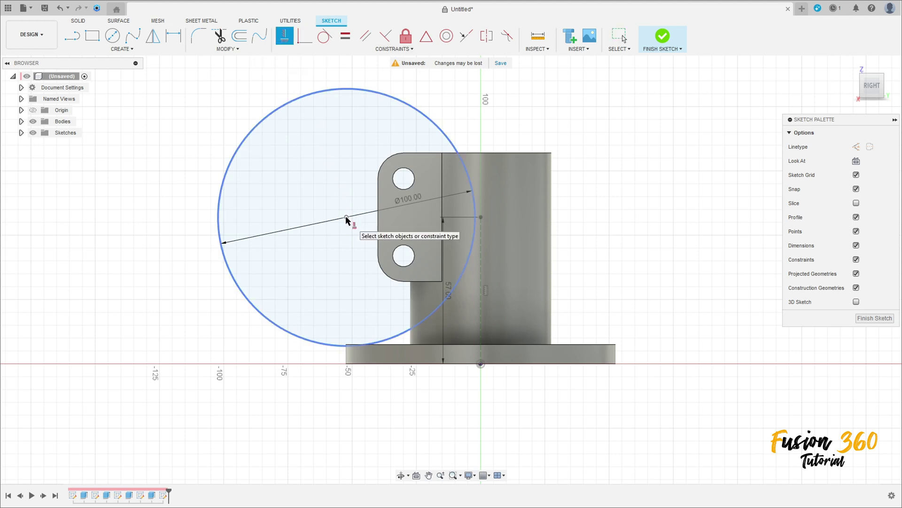
{"action": "left_click", "coordinate": [482, 217]}
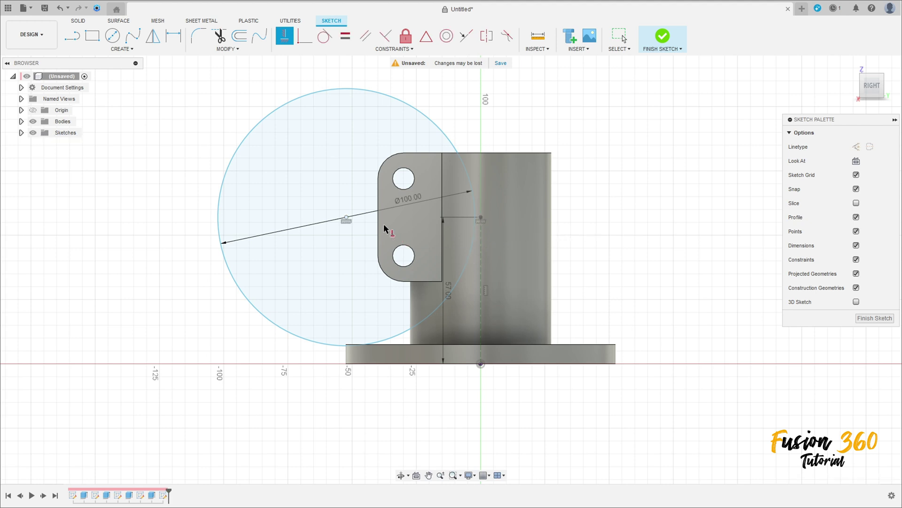
{"action": "left_click", "coordinate": [174, 36]}
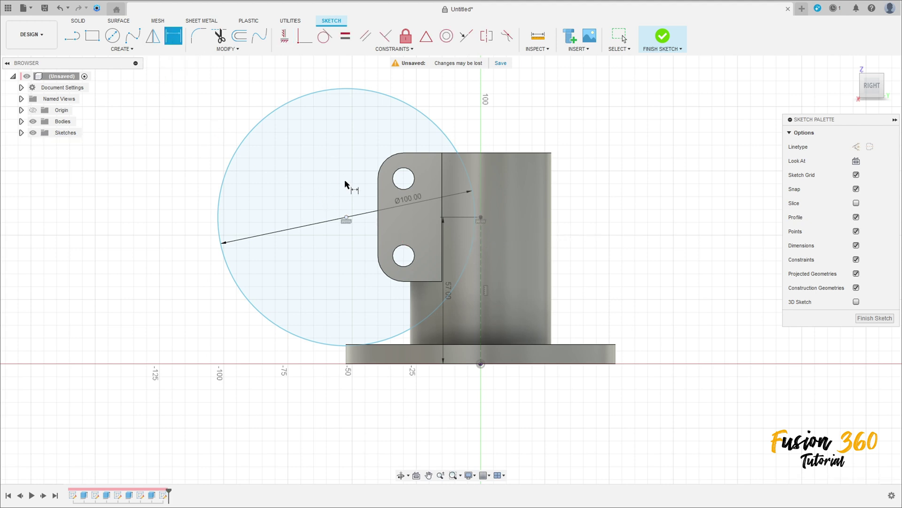
{"action": "left_click", "coordinate": [346, 218]}
{"action": "left_click", "coordinate": [481, 217]}
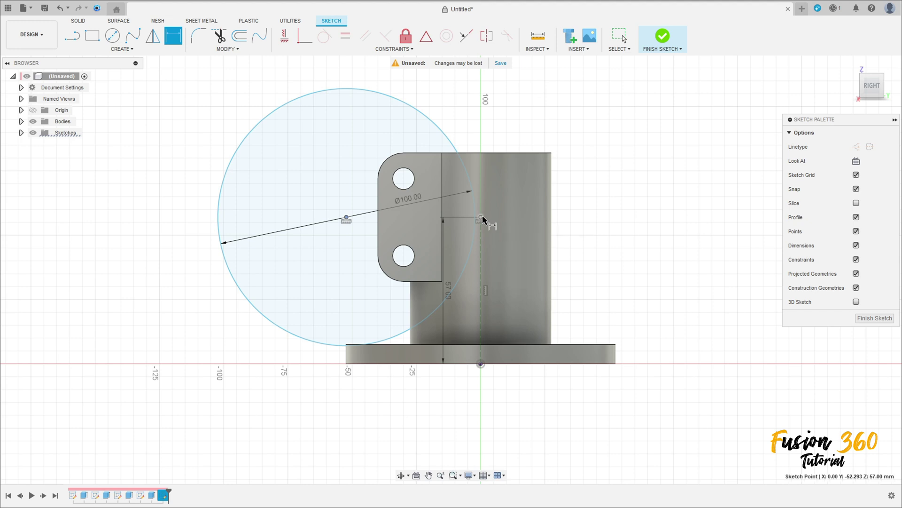
{"action": "left_click", "coordinate": [420, 85]}
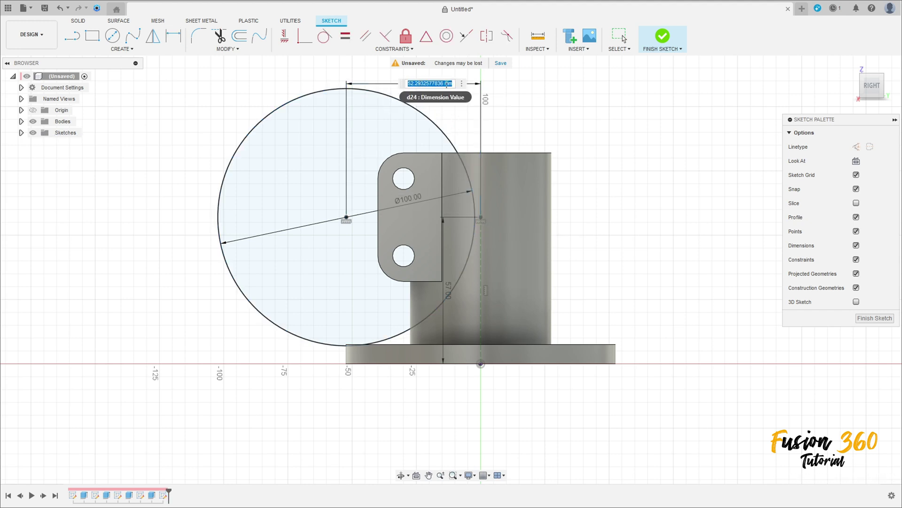
{"action": "type", "text": "56"}
{"action": "key", "text": "Return"}
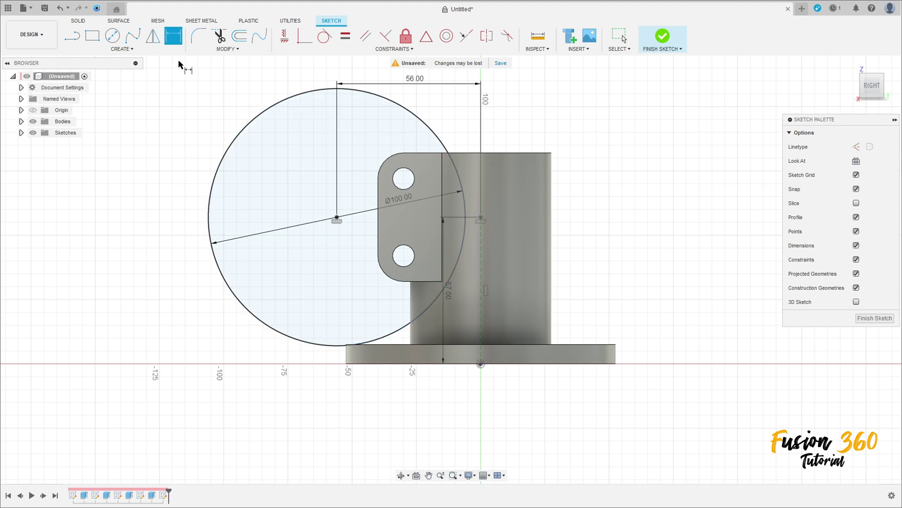
{"action": "key", "text": "l"}
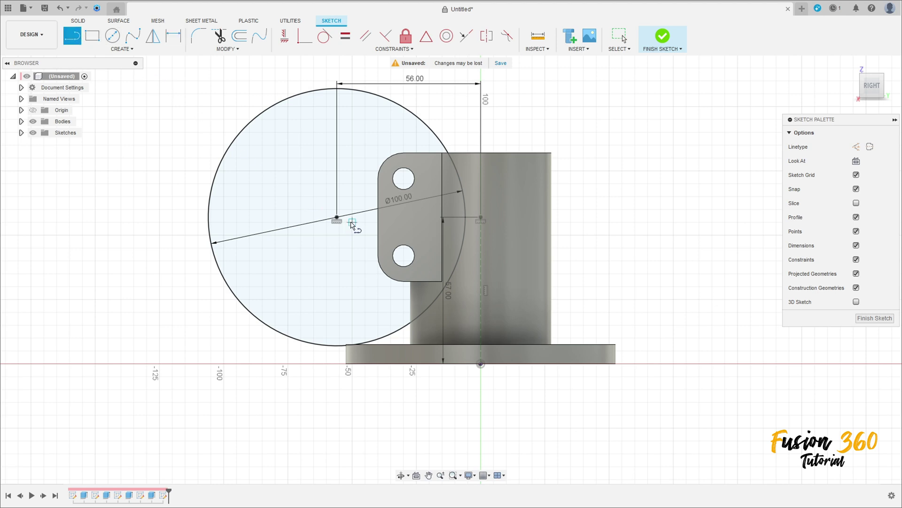
{"action": "left_click", "coordinate": [336, 217]}
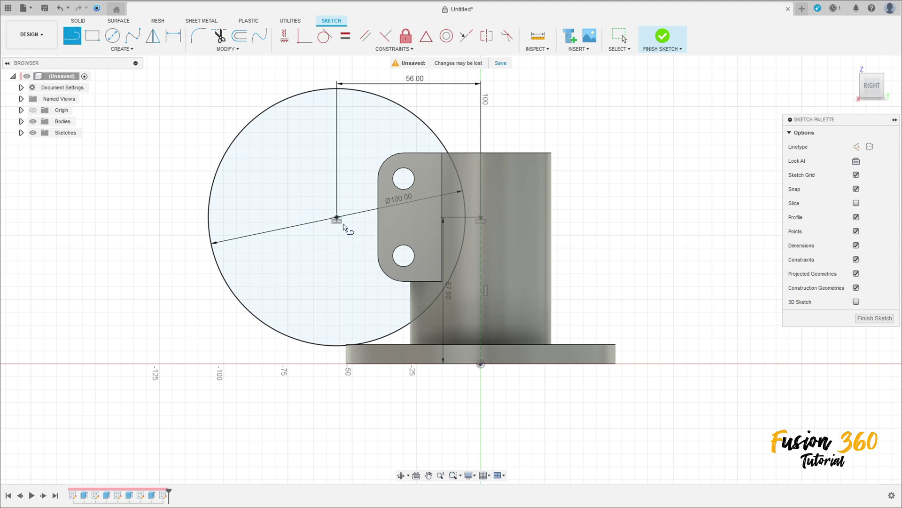
{"action": "left_click", "coordinate": [393, 334]}
{"action": "key", "text": "Escape"}
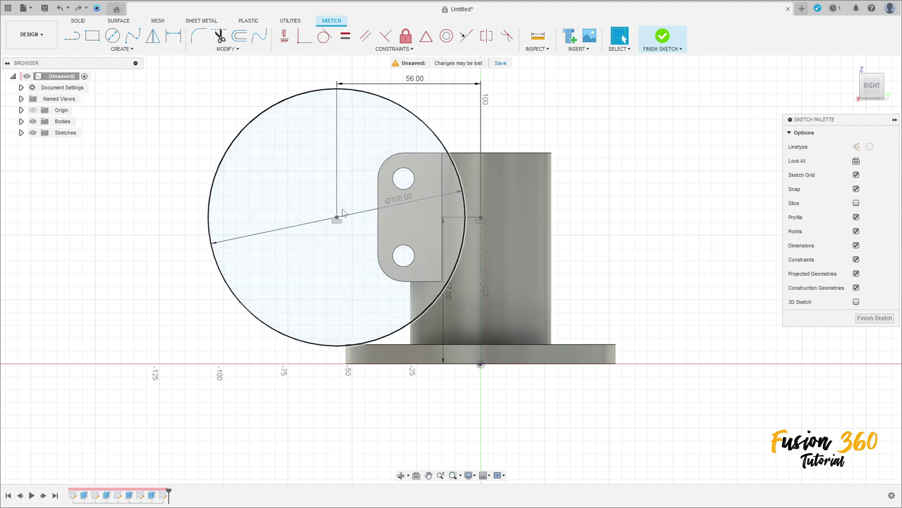
Draw two lines from the circle's centre, one sloping down toward the cylinder to the circle and one vertical to its top
{"action": "key", "text": "l"}
{"action": "left_click", "coordinate": [336, 218]}
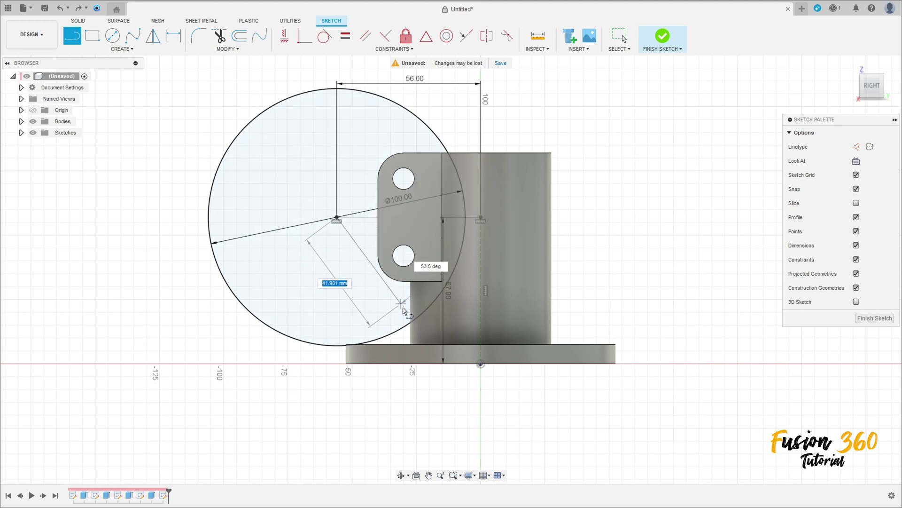
{"action": "left_click", "coordinate": [401, 323]}
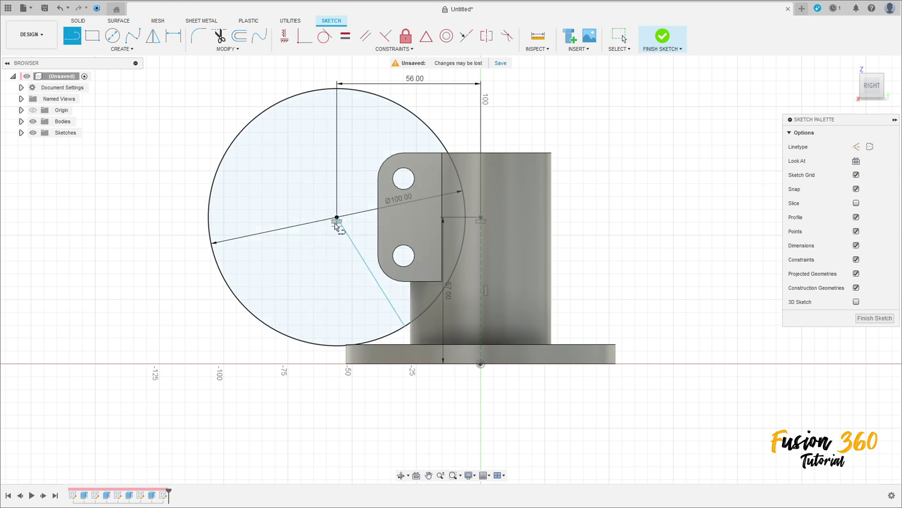
{"action": "left_click", "coordinate": [336, 89]}
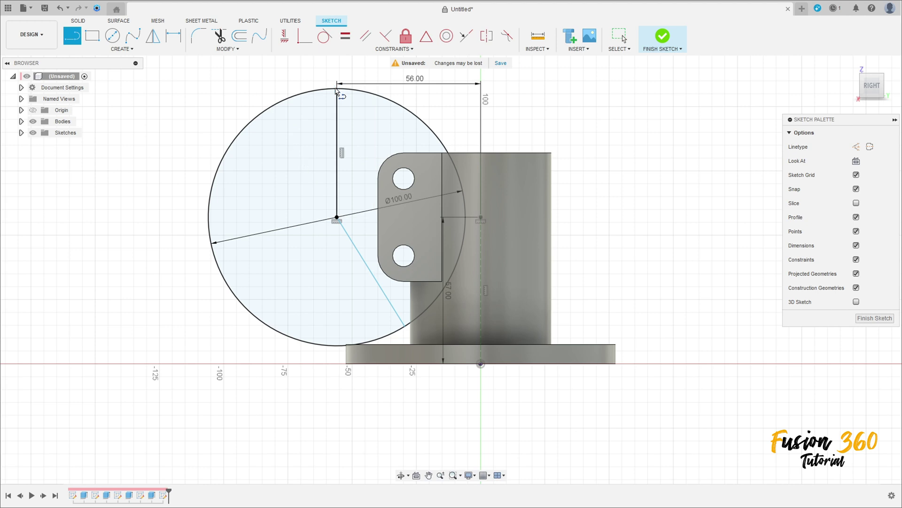
Dimension the angle between the vertical and the sloping line at the circle's centre as 150°
{"action": "key", "text": "d"}
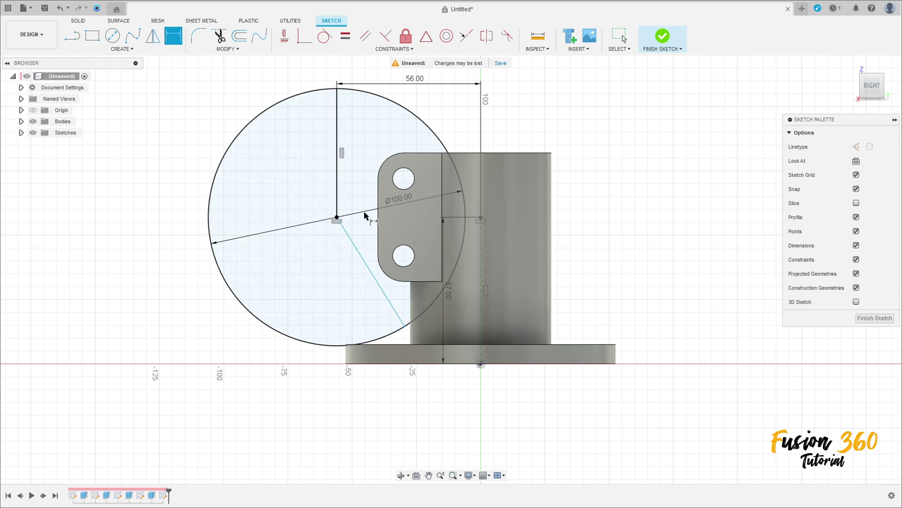
{"action": "left_click", "coordinate": [337, 187]}
{"action": "left_click", "coordinate": [356, 248]}
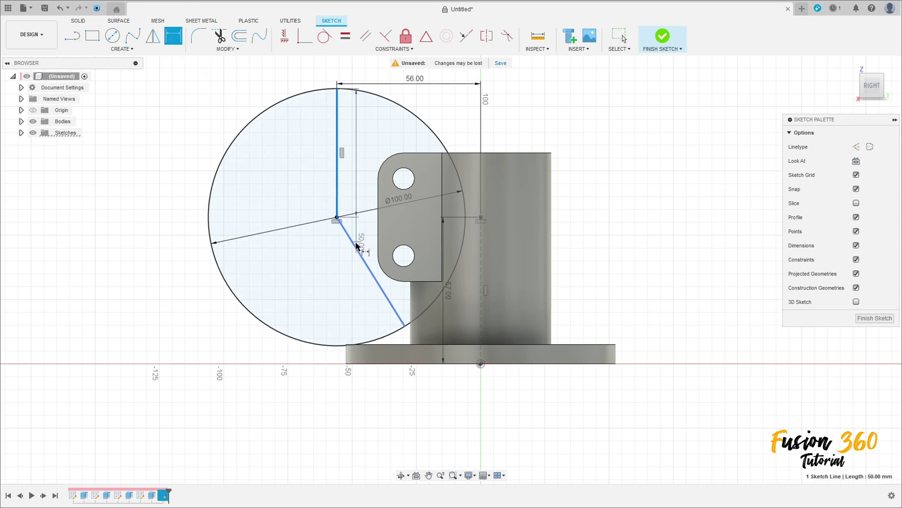
{"action": "left_click", "coordinate": [362, 195]}
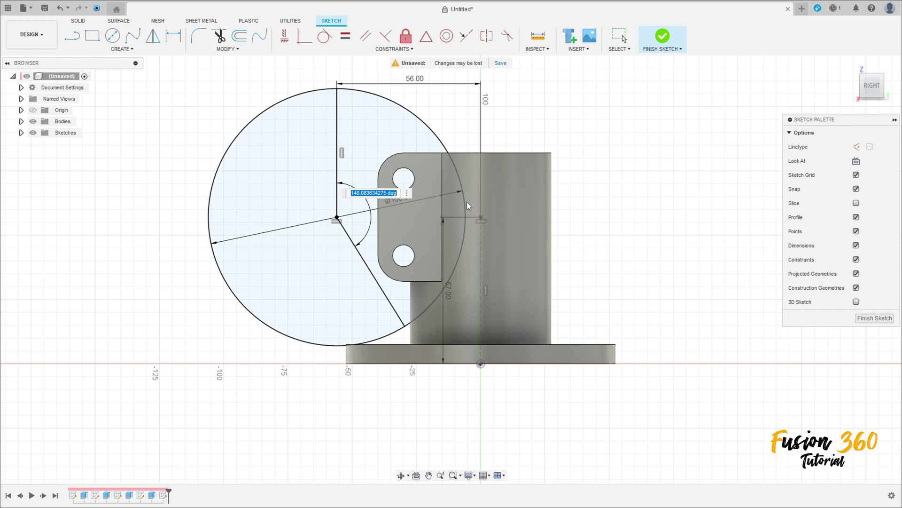
{"action": "type", "text": "4"}
{"action": "type", "text": "150"}
{"action": "key", "text": "Return"}
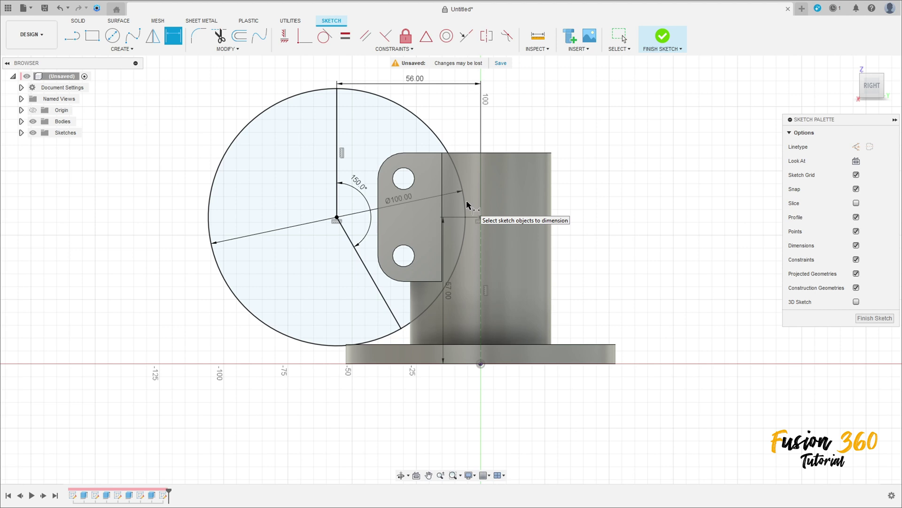
{"action": "key", "text": "Escape"}
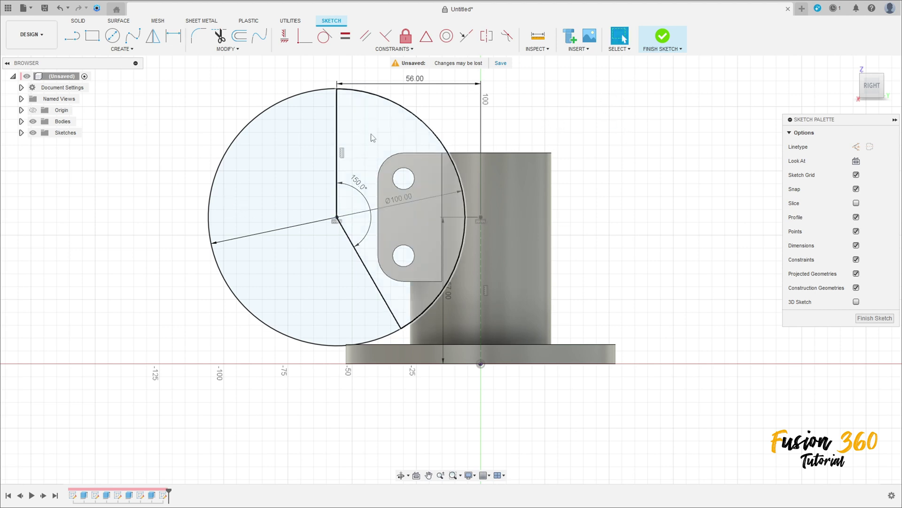
Trim the circle's arc on the side away from the cylinder, leaving the 150° sector, and finish the sketch
{"action": "left_click", "coordinate": [219, 35]}
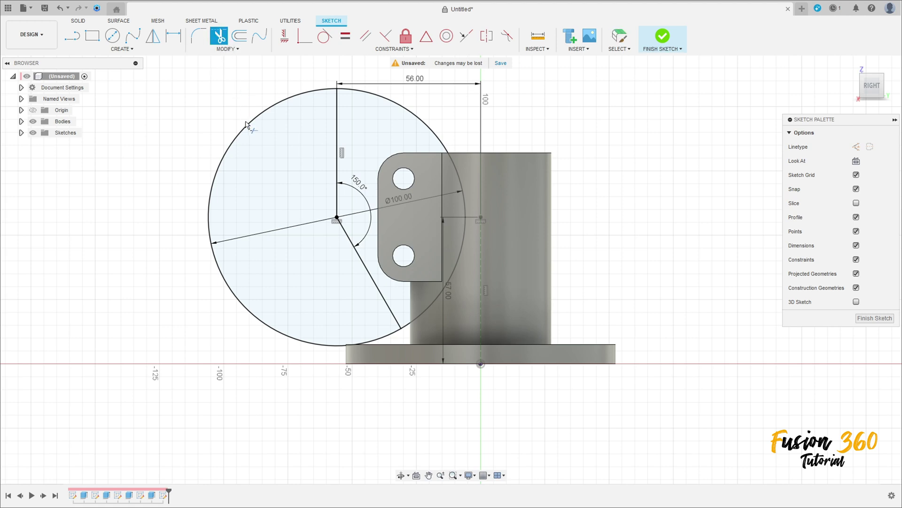
{"action": "left_click", "coordinate": [247, 126]}
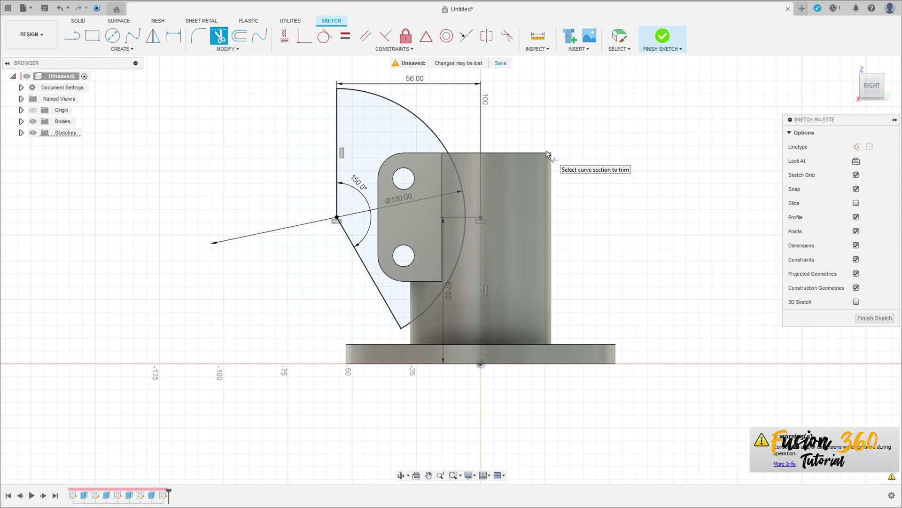
{"action": "left_click", "coordinate": [664, 40]}
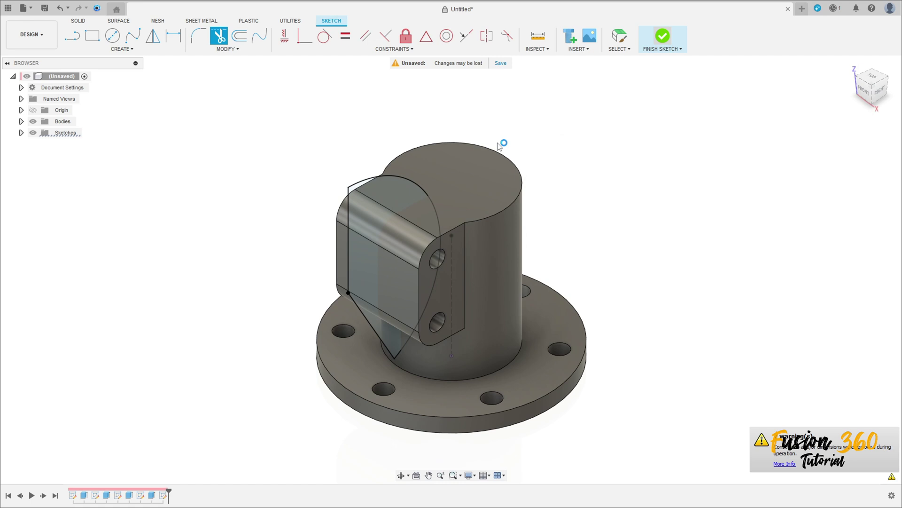
Extrude the sector profile as a symmetric cut with a whole-length distance of 1.5 mm through the side block and cylinder
{"action": "left_click", "coordinate": [92, 36]}
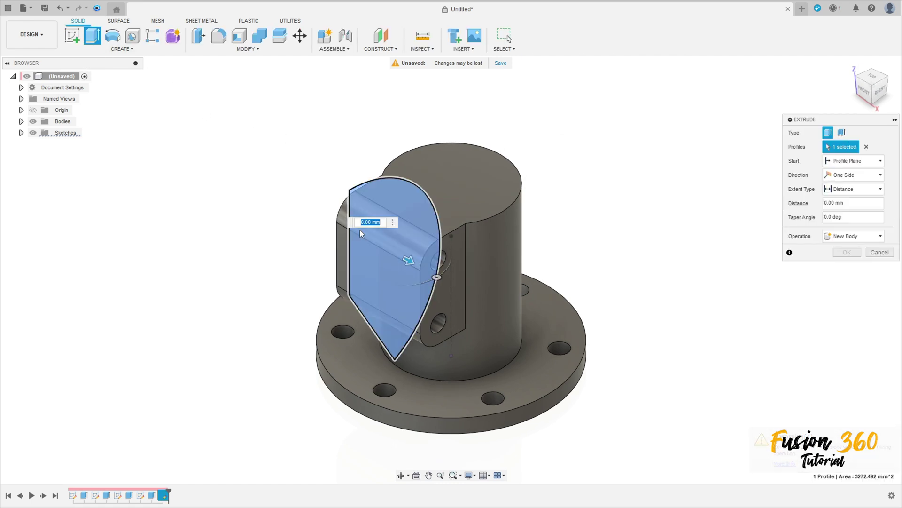
{"action": "left_click", "coordinate": [846, 237]}
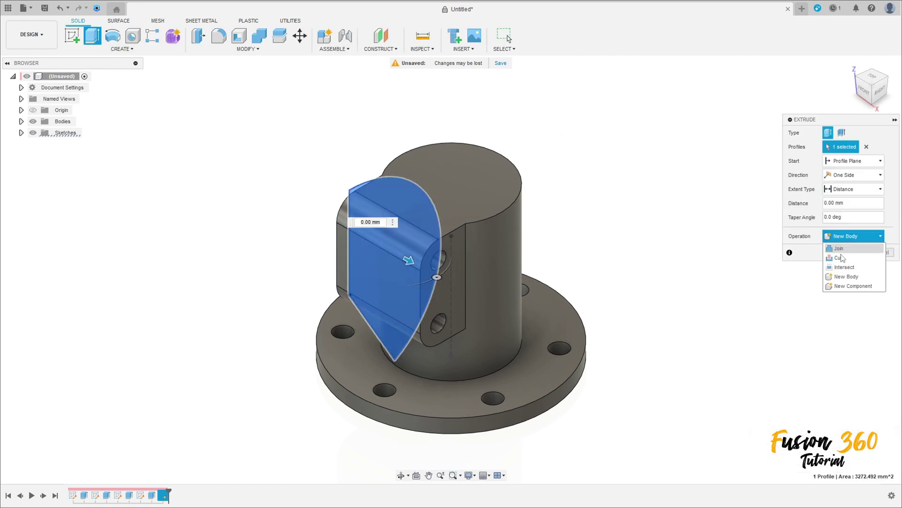
{"action": "left_click", "coordinate": [841, 258]}
{"action": "left_click", "coordinate": [846, 175]}
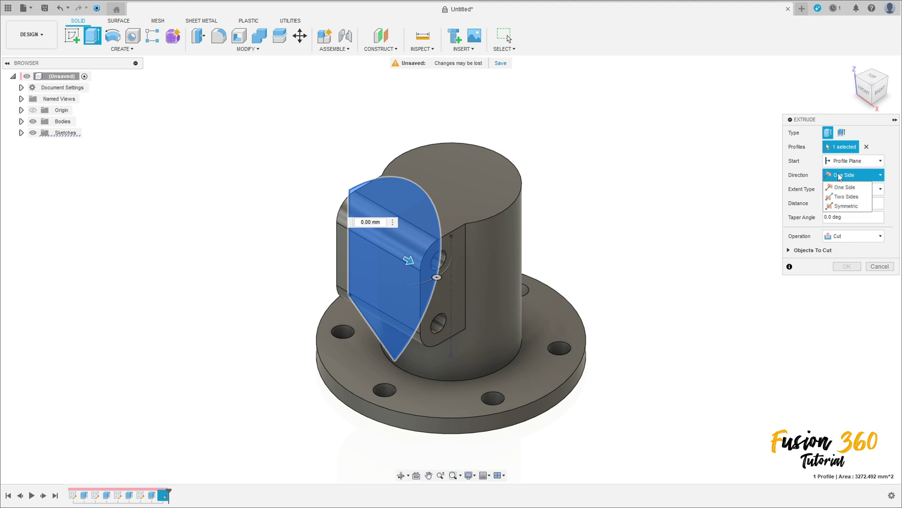
{"action": "left_click", "coordinate": [846, 206]}
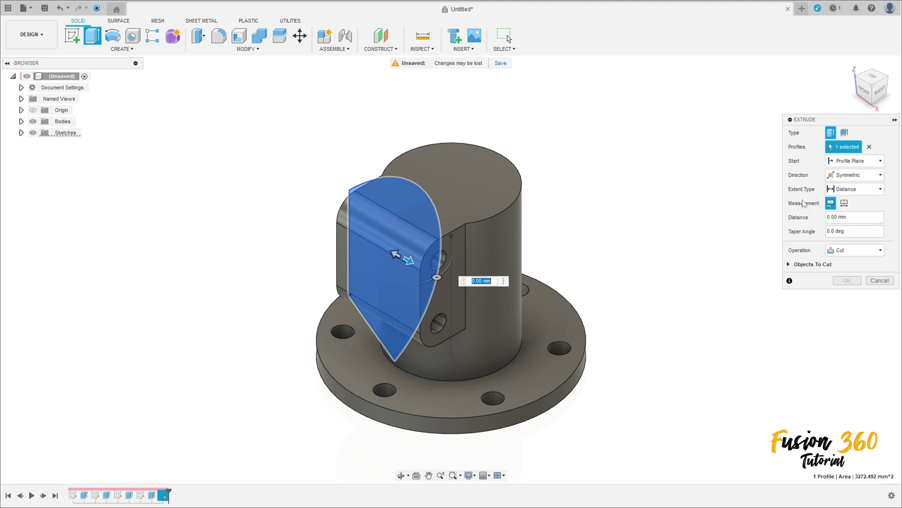
{"action": "left_click", "coordinate": [844, 204]}
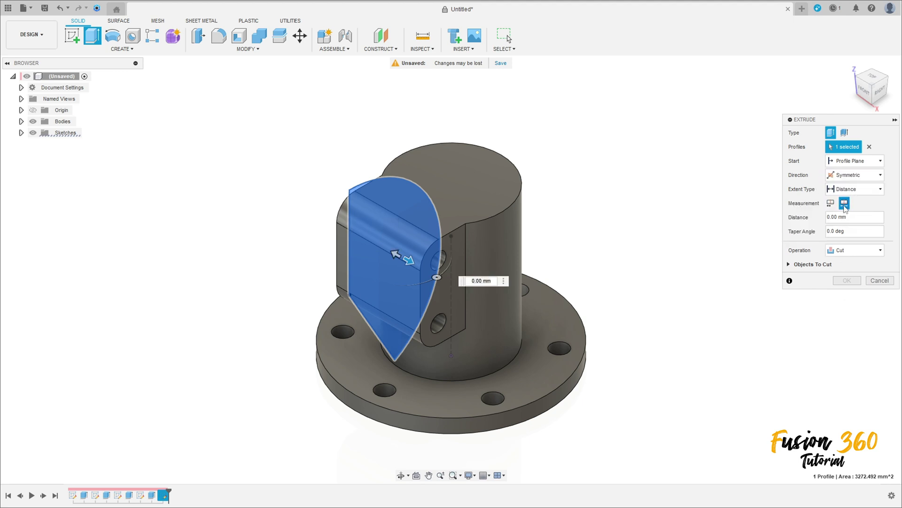
{"action": "left_click_drag", "start_coordinate": [837, 217], "coordinate": [823, 218]}
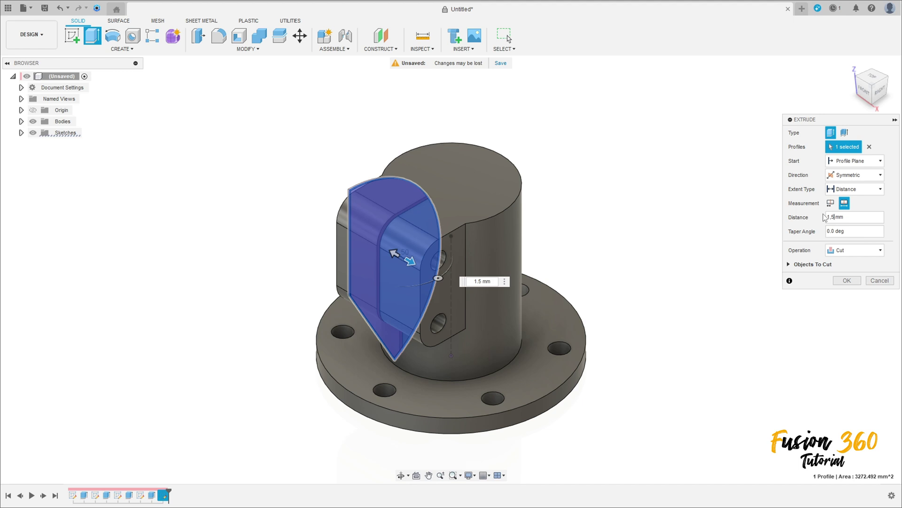
{"action": "key", "text": "Return"}
Create a section analysis on the YZ origin plane to inspect the slot's depth in the cylinder, and hide the analysis
{"action": "middle_click_drag", "start_coordinate": [520, 209], "coordinate": [500, 202], "text": "shift"}
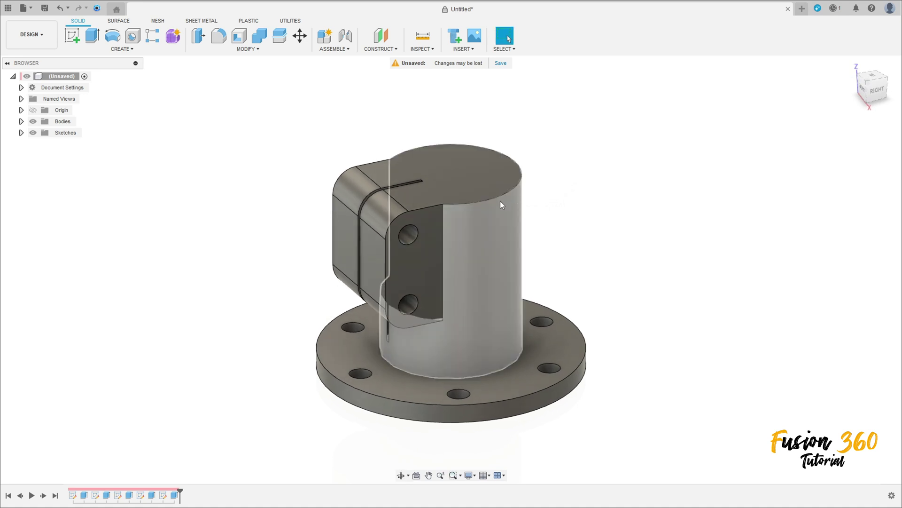
{"action": "left_click", "coordinate": [425, 49]}
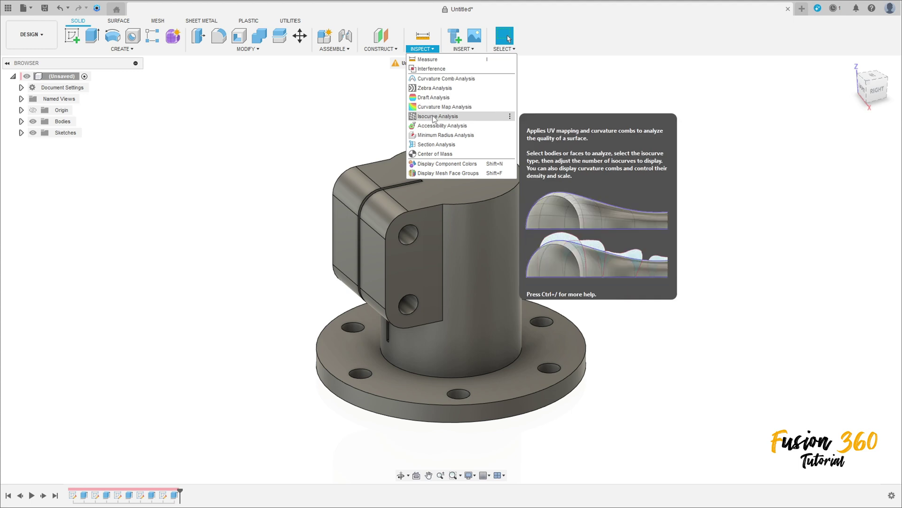
{"action": "left_click", "coordinate": [436, 144]}
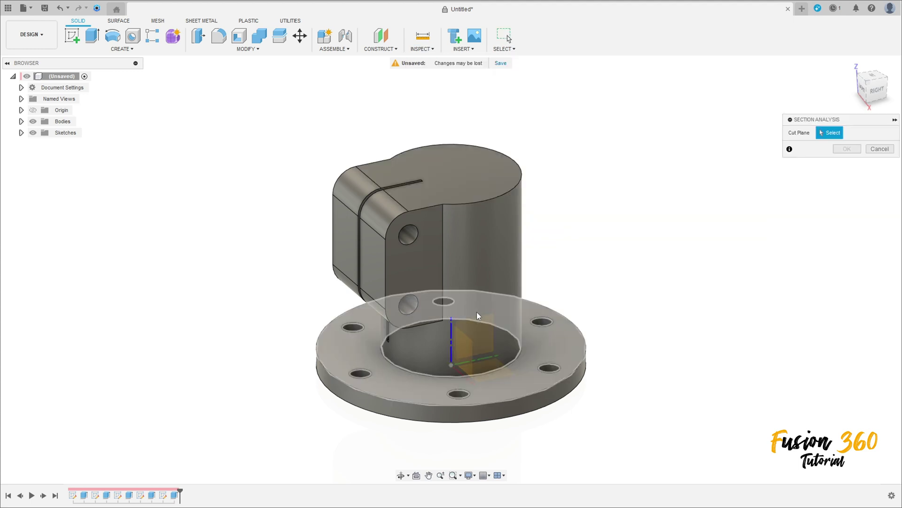
{"action": "left_click", "coordinate": [479, 328]}
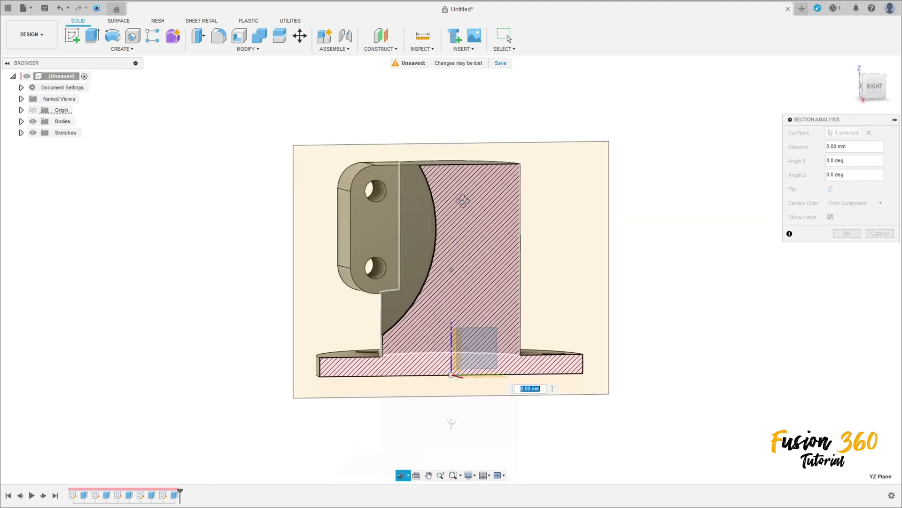
{"action": "left_click", "coordinate": [846, 234]}
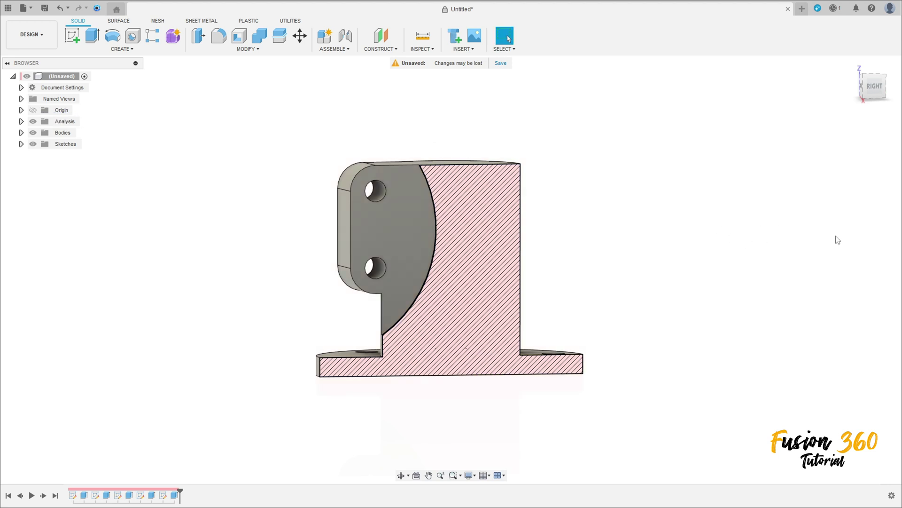
{"action": "middle_click_drag", "start_coordinate": [633, 201], "coordinate": [656, 215], "text": "shift"}
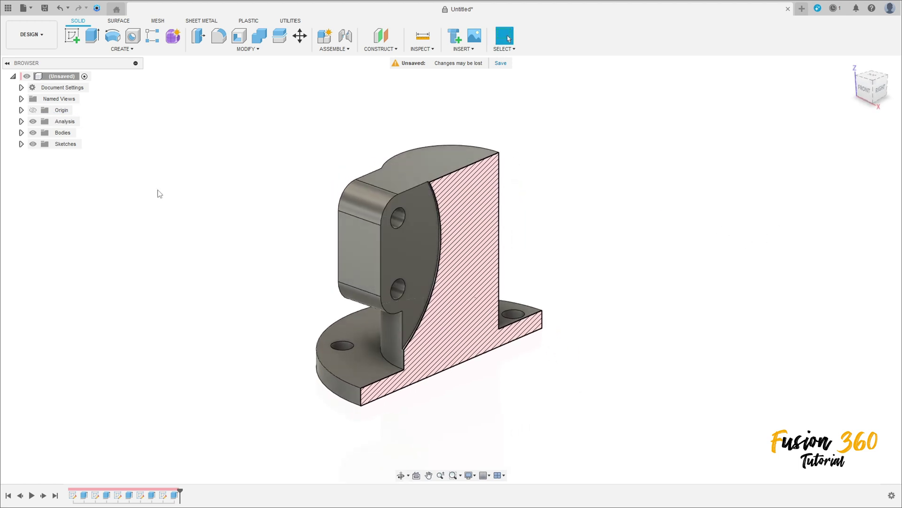
{"action": "left_click", "coordinate": [33, 121]}
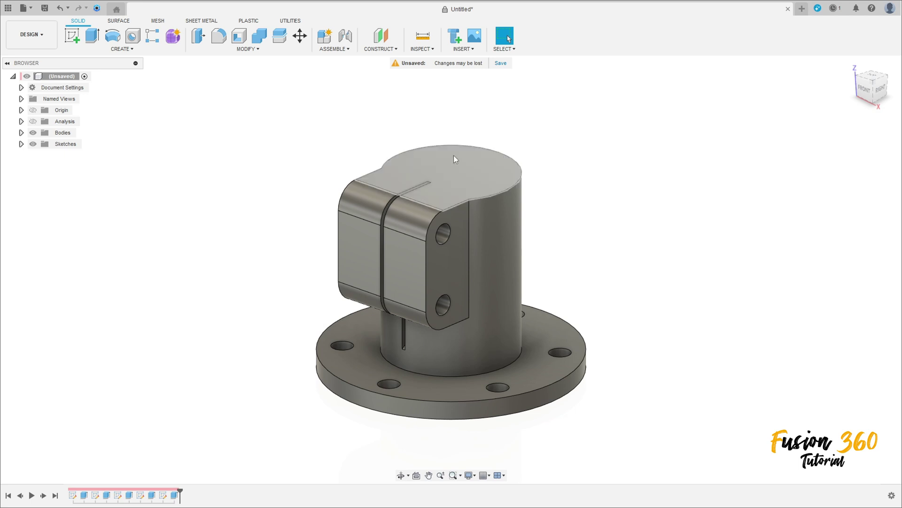
Sketch a 44 mm diameter circle centred on the origin on the cylinder's top face and finish the sketch
{"action": "left_click", "coordinate": [72, 35]}
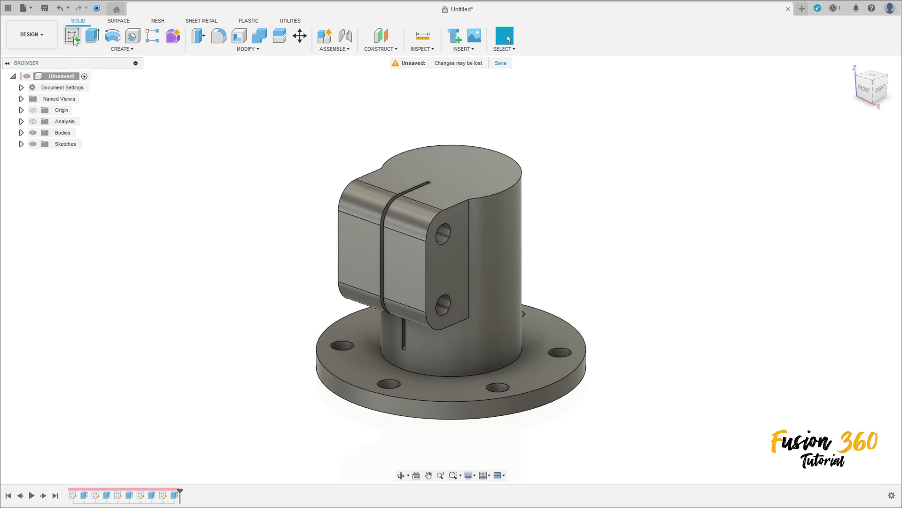
{"action": "left_click", "coordinate": [453, 174]}
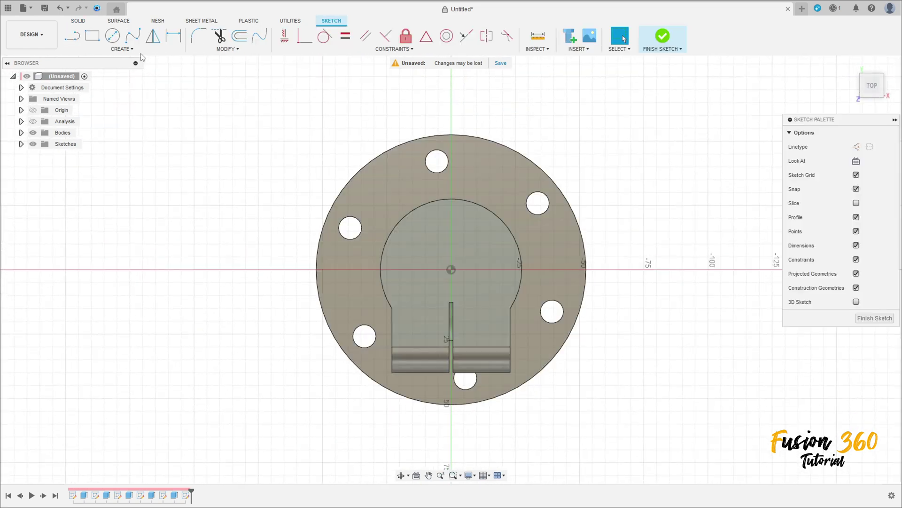
{"action": "left_click", "coordinate": [113, 35]}
{"action": "left_click", "coordinate": [452, 267]}
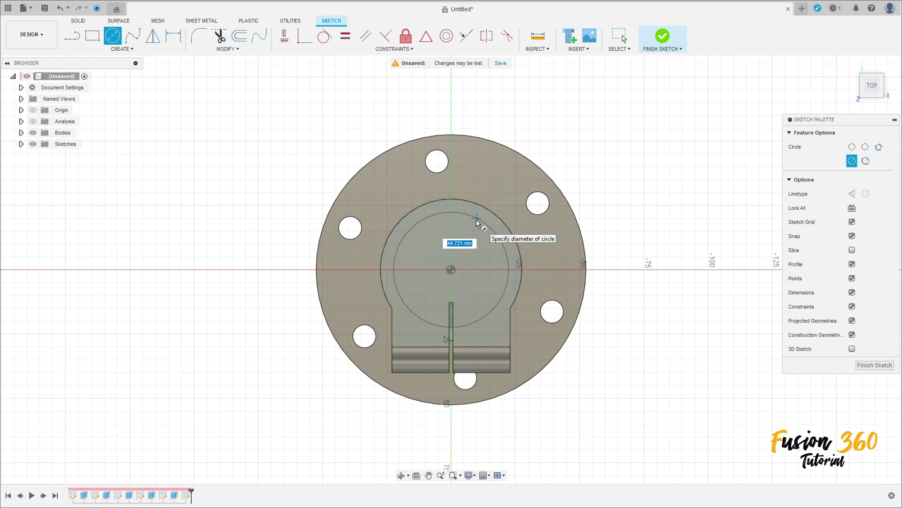
{"action": "key", "text": "Tab"}
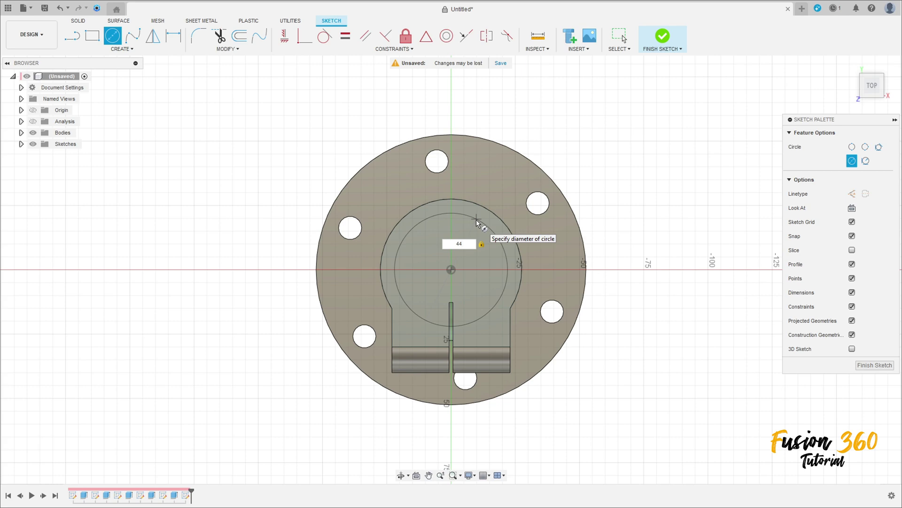
{"action": "key", "text": "Return"}
{"action": "middle_click_drag", "start_coordinate": [453, 229], "coordinate": [417, 177], "text": "shift"}
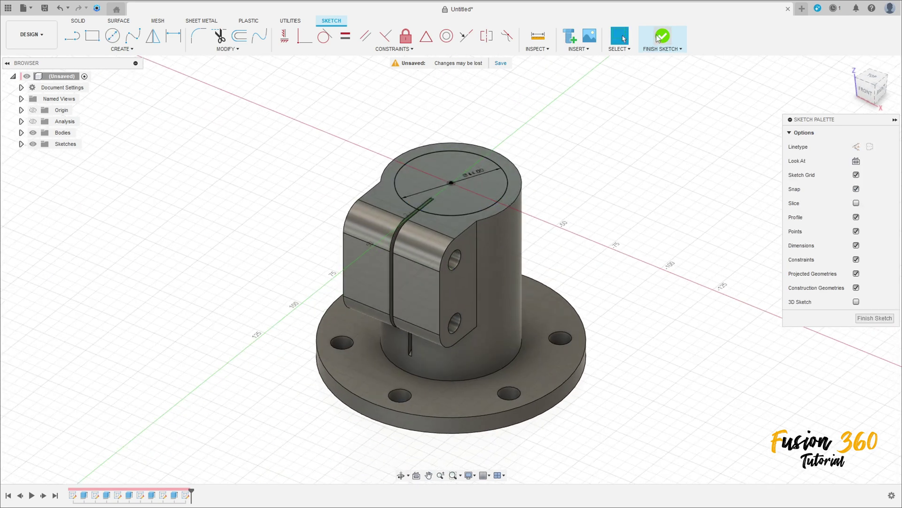
{"action": "left_click", "coordinate": [662, 36]}
Cut-extrude the circle profile together with the small slot region inside it through the whole part, with extent All
{"action": "left_click", "coordinate": [463, 182]}
{"action": "middle_click_drag", "start_coordinate": [408, 181], "coordinate": [423, 216], "text": "shift"}
{"action": "scroll", "coordinate": [425, 238], "scroll_direction": "up", "scroll_amount": 5}
{"action": "scroll", "coordinate": [425, 240], "scroll_direction": "up", "scroll_amount": 4}
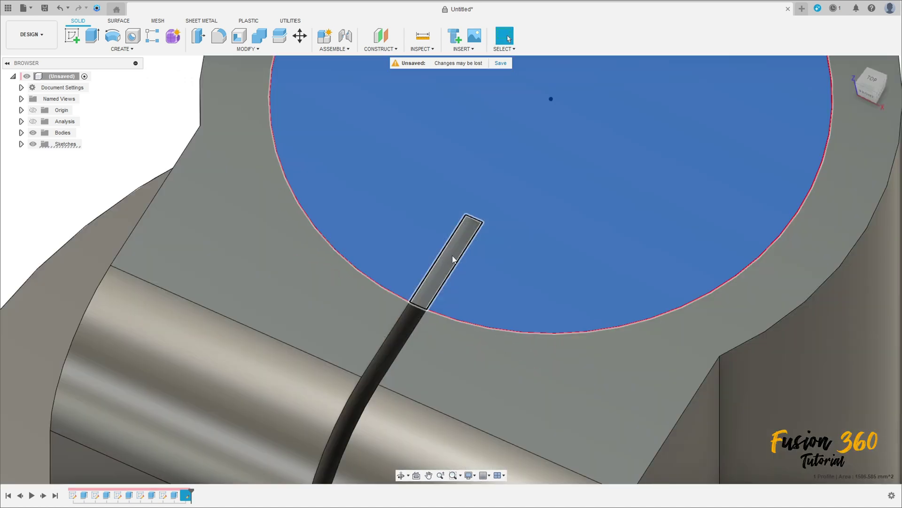
{"action": "left_click", "coordinate": [443, 266]}
{"action": "scroll", "coordinate": [449, 263], "scroll_direction": "down", "scroll_amount": 5}
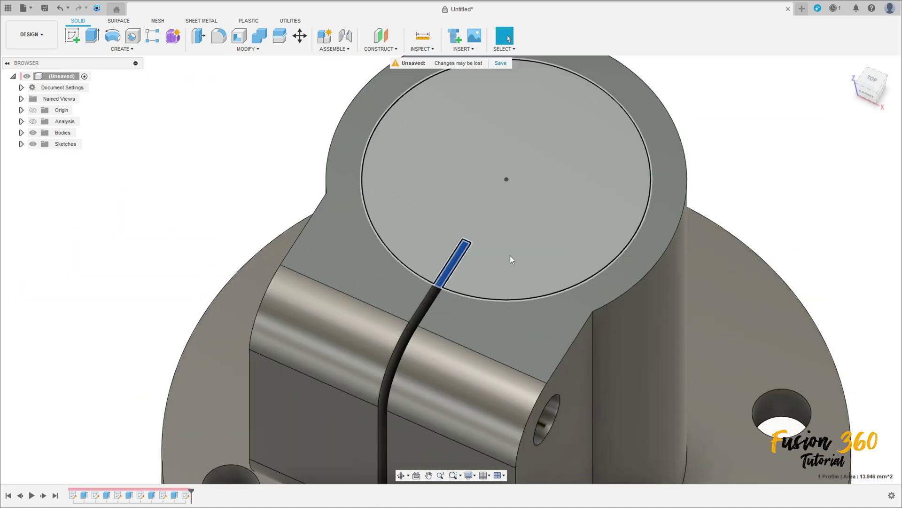
{"action": "left_click", "coordinate": [509, 244], "text": "shift"}
{"action": "key", "text": "e"}
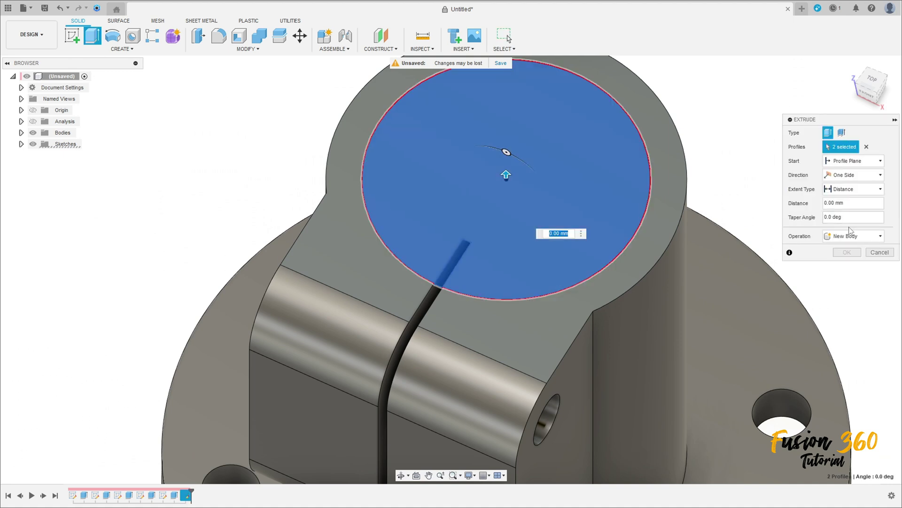
{"action": "left_click", "coordinate": [856, 240]}
{"action": "left_click", "coordinate": [844, 258]}
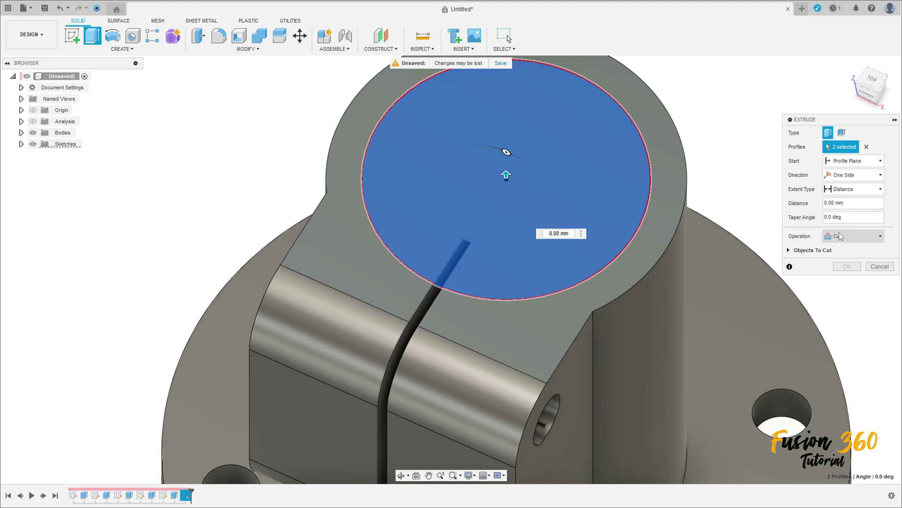
{"action": "left_click", "coordinate": [843, 189]}
{"action": "left_click", "coordinate": [842, 219]}
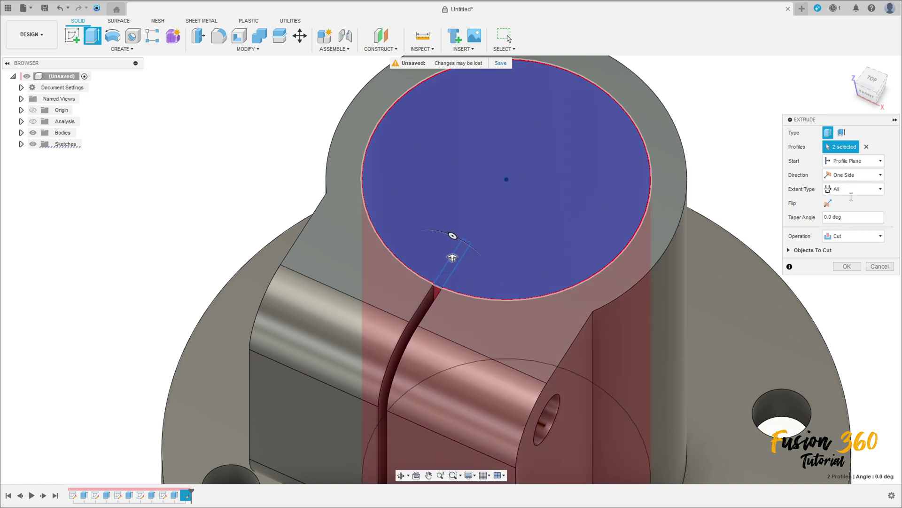
{"action": "scroll", "coordinate": [712, 272], "scroll_direction": "down", "scroll_amount": 3}
{"action": "scroll", "coordinate": [712, 269], "scroll_direction": "down", "scroll_amount": 2}
{"action": "middle_click_drag", "start_coordinate": [729, 340], "coordinate": [566, 214], "text": "shift"}
{"action": "left_click", "coordinate": [847, 281]}
Show the section analysis to inspect the bore through the cylinder and flange, and hide it again
{"action": "middle_click_drag", "start_coordinate": [666, 200], "coordinate": [596, 233], "text": "shift"}
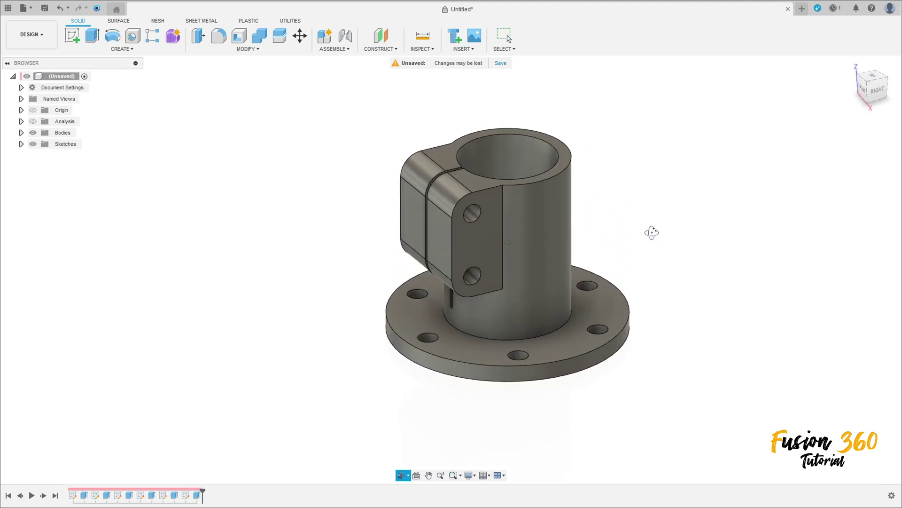
{"action": "left_click", "coordinate": [33, 121]}
{"action": "mouse_move", "coordinate": [240, 134]}
{"action": "middle_mouse_down", "text": "shift"}
{"action": "mouse_move", "coordinate": [211, 105]}
{"action": "mouse_move", "coordinate": [202, 127]}
{"action": "mouse_move", "coordinate": [240, 134]}
{"action": "middle_mouse_up", "text": "shift"}
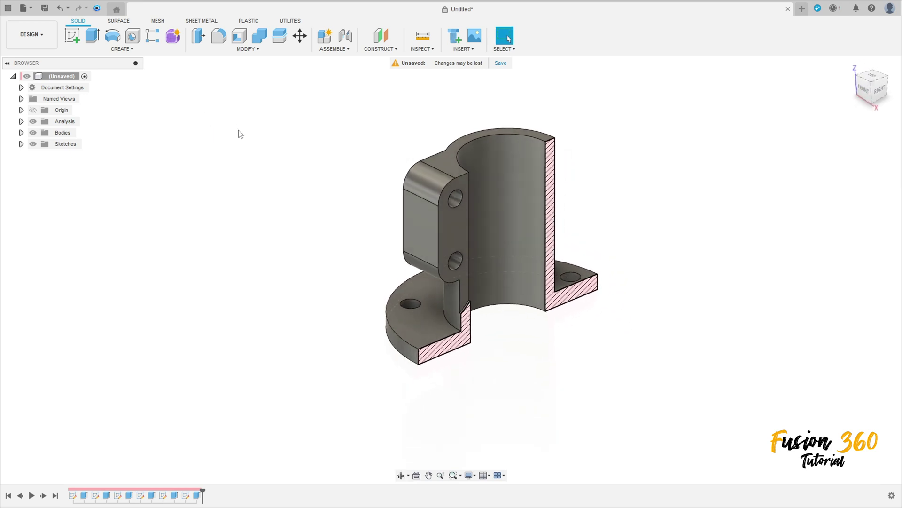
{"action": "left_click", "coordinate": [33, 121]}
{"action": "middle_click_drag", "start_coordinate": [313, 165], "coordinate": [188, 80], "text": "shift"}
Sketch a 50 mm diameter circle centred on the origin on the flange's bottom face and finish the sketch
{"action": "left_click", "coordinate": [72, 36]}
{"action": "mouse_move", "coordinate": [517, 357]}
{"action": "middle_mouse_down", "text": "shift"}
{"action": "mouse_move", "coordinate": [526, 228]}
{"action": "mouse_move", "coordinate": [538, 235]}
{"action": "middle_mouse_up", "text": "shift"}
{"action": "left_click", "coordinate": [537, 235]}
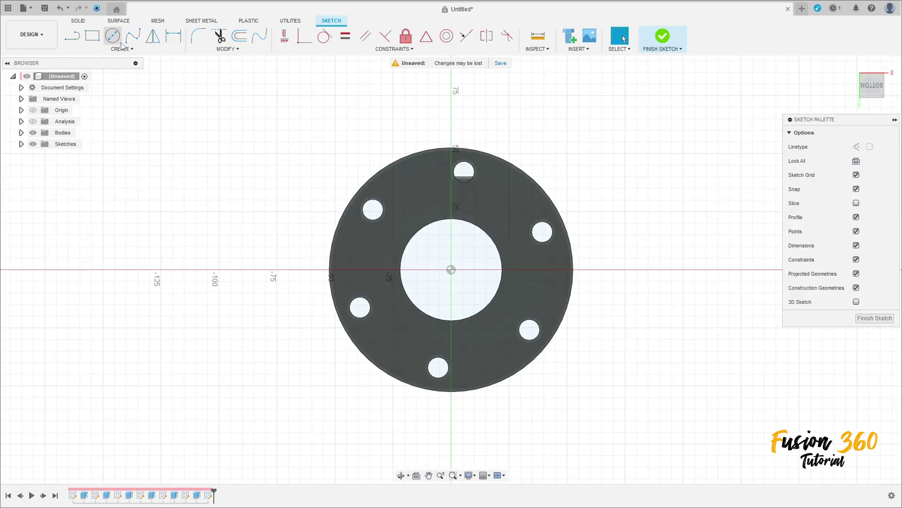
{"action": "key", "text": "c"}
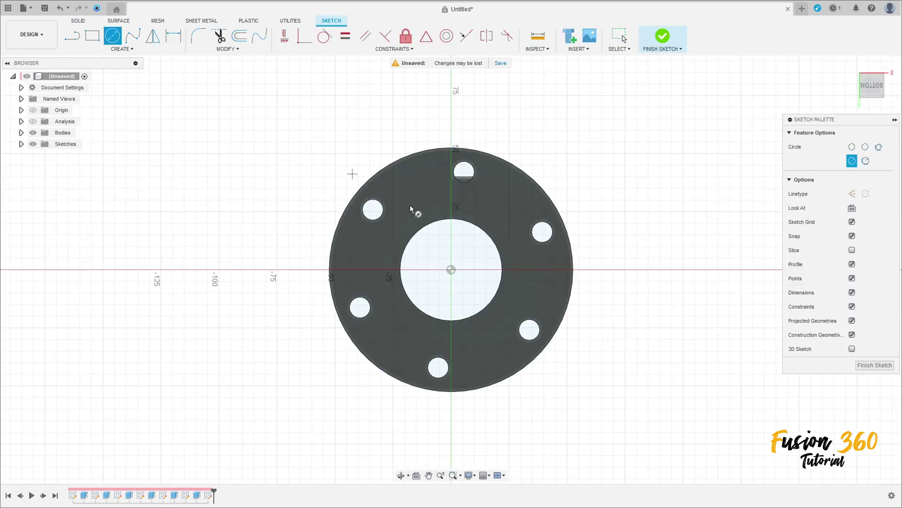
{"action": "left_click", "coordinate": [452, 271]}
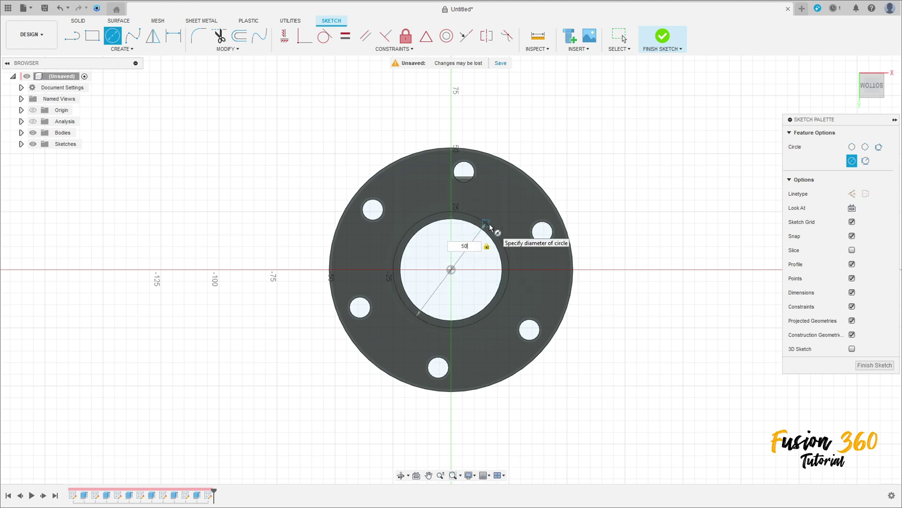
{"action": "key", "text": "Return"}
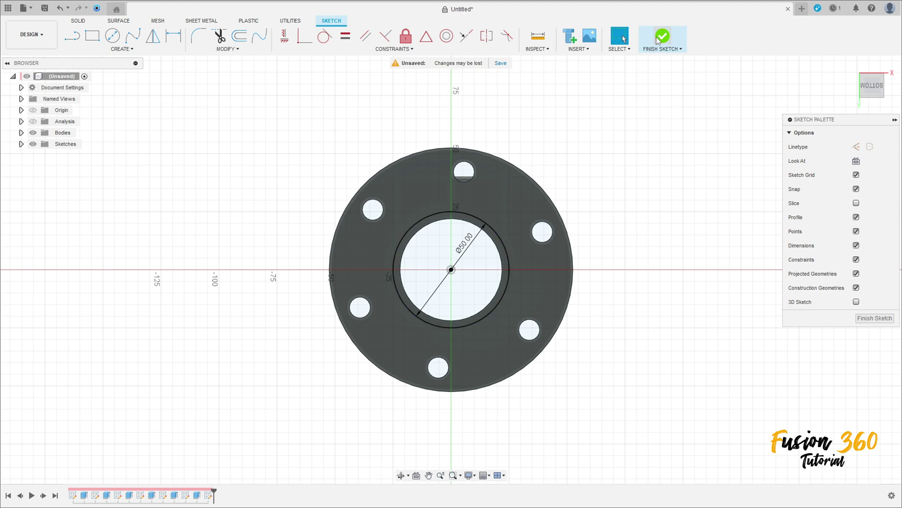
{"action": "left_click", "coordinate": [663, 39]}
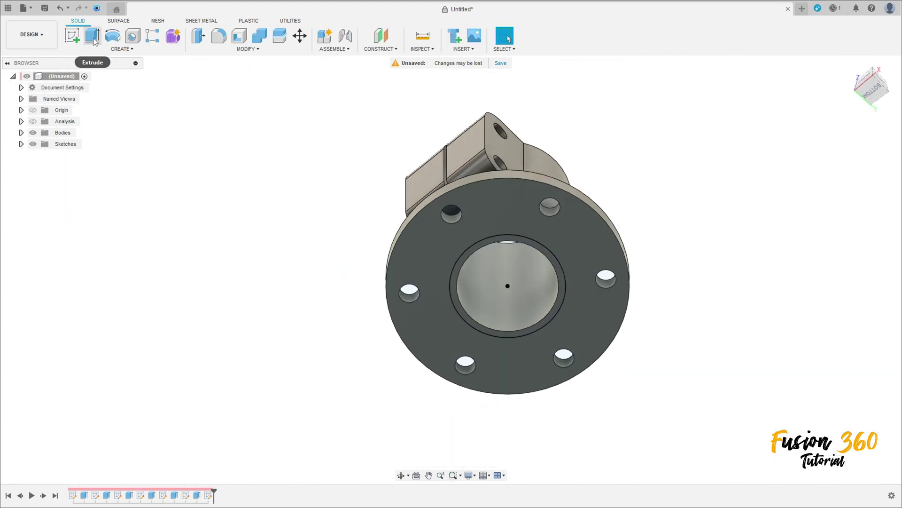
Cut-extrude the ring between the 50 mm circle and the bore by -3 mm into the flange's underside
{"action": "left_click", "coordinate": [93, 35]}
{"action": "scroll", "coordinate": [493, 292], "scroll_direction": "up", "scroll_amount": 5}
{"action": "left_click", "coordinate": [446, 221]}
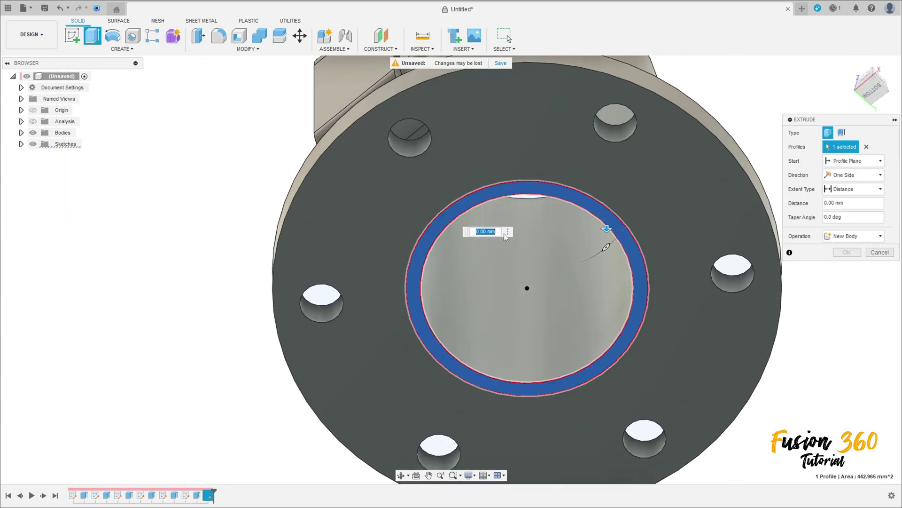
{"action": "middle_click_drag", "start_coordinate": [624, 260], "coordinate": [616, 277], "text": "shift"}
{"action": "left_click_drag", "start_coordinate": [616, 277], "coordinate": [612, 243]}
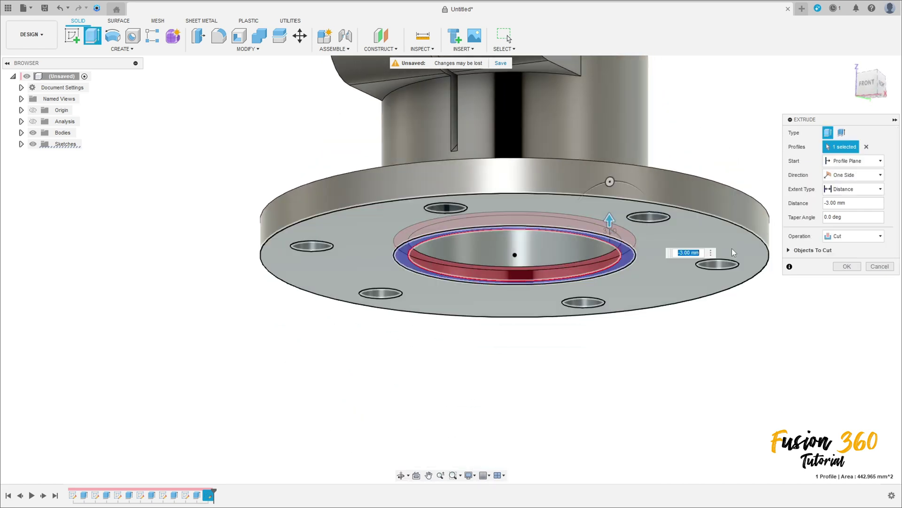
{"action": "type", "text": "-3"}
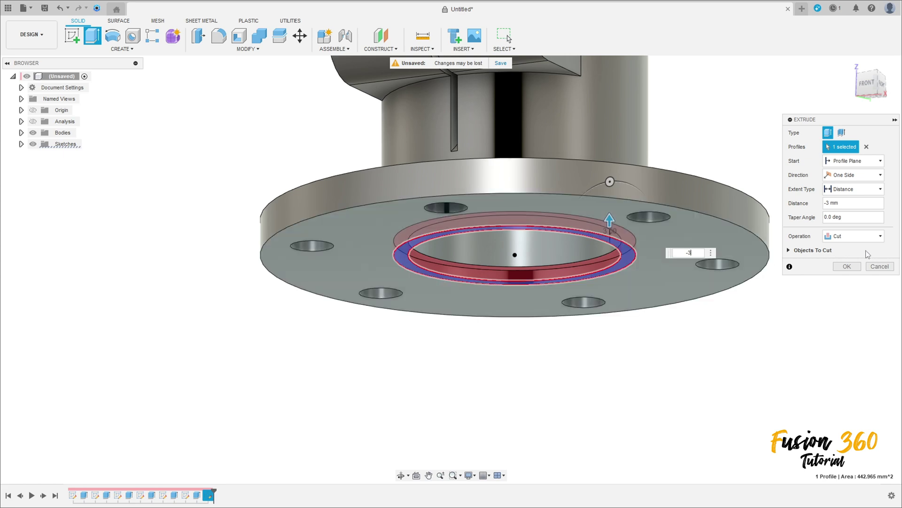
{"action": "left_click", "coordinate": [847, 267]}
{"action": "middle_click_drag", "start_coordinate": [723, 255], "coordinate": [628, 215], "text": "shift"}
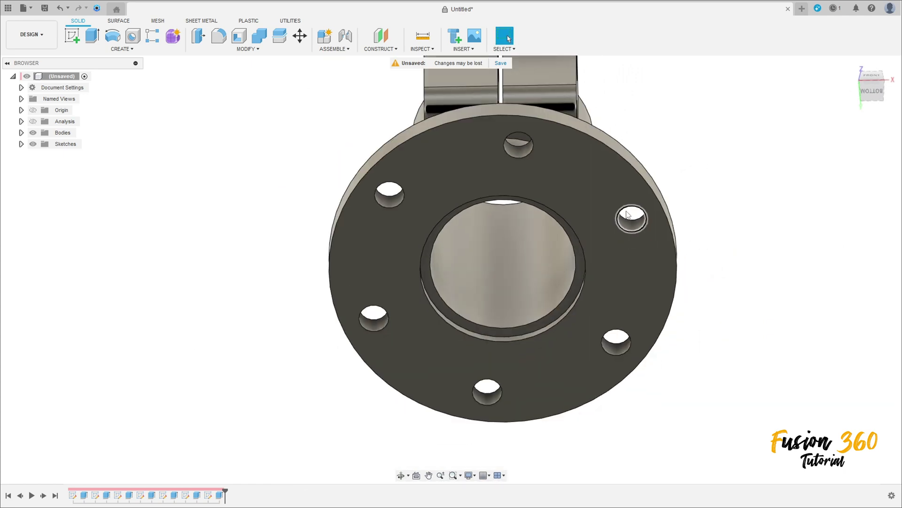
Fillet the inner corner edge between the floor and wall of the flange's bottom recess with a 0.5 mm radius
{"action": "scroll", "coordinate": [626, 215], "scroll_direction": "down", "scroll_amount": 2}
{"action": "left_click", "coordinate": [219, 35]}
{"action": "scroll", "coordinate": [487, 278], "scroll_direction": "up", "scroll_amount": 5}
{"action": "middle_click_drag", "start_coordinate": [487, 279], "coordinate": [479, 287], "text": "shift"}
{"action": "left_click", "coordinate": [479, 286]}
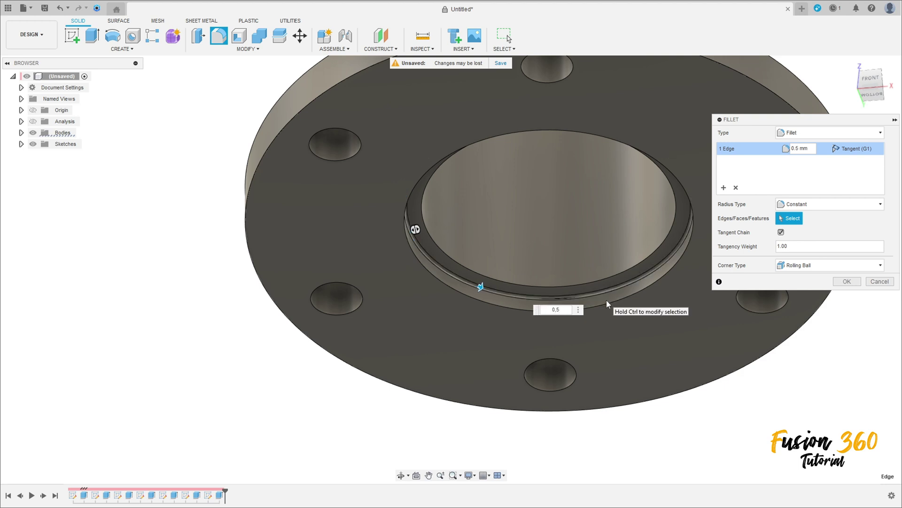
{"action": "key", "text": "Return"}
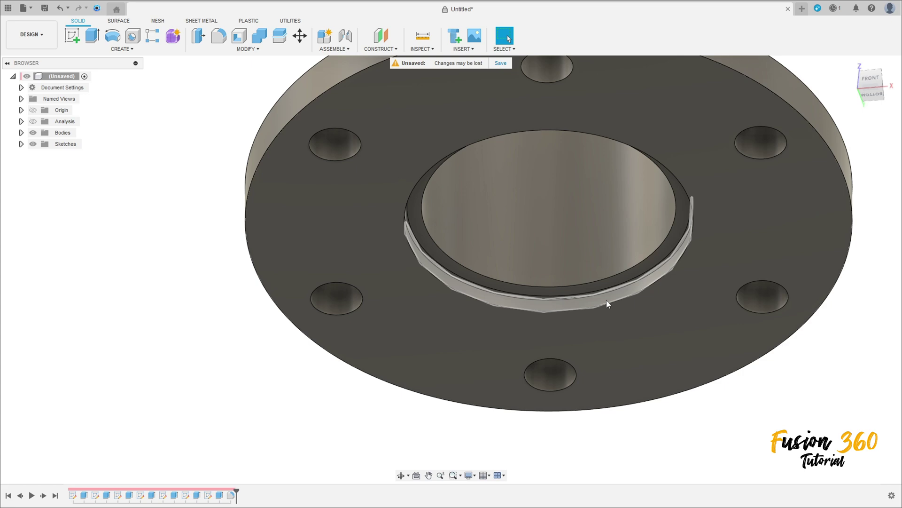
{"action": "scroll", "coordinate": [606, 304], "scroll_direction": "down", "scroll_amount": 5}
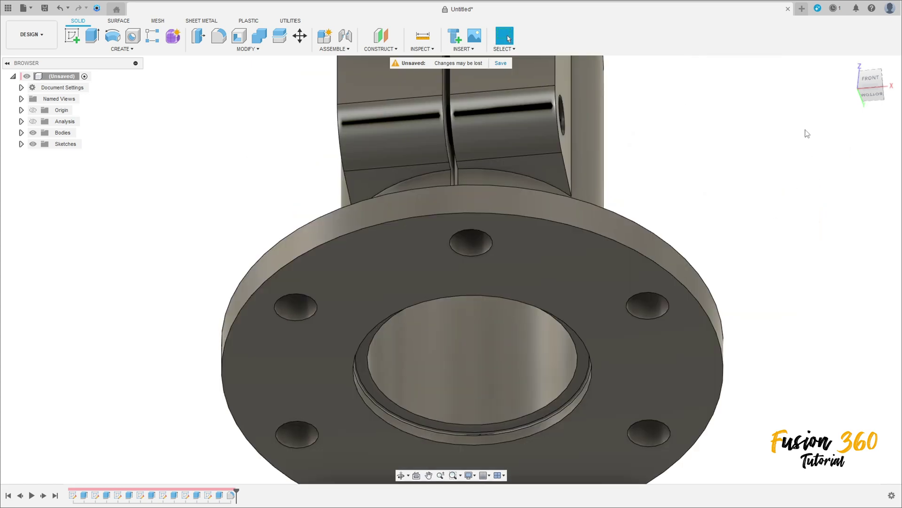
Sketch two 17.5 mm diameter circles concentric with the two holes on the side block's right face and finish the sketch
{"action": "left_click", "coordinate": [851, 65]}
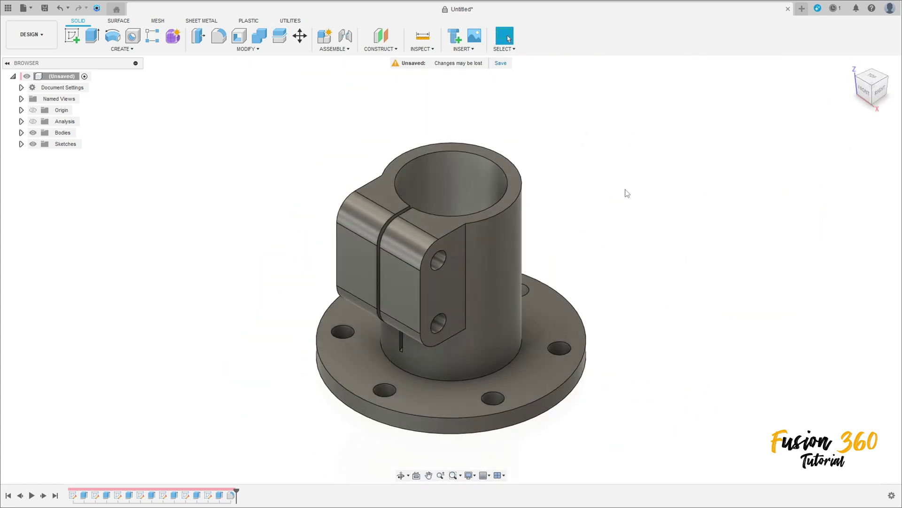
{"action": "left_click", "coordinate": [452, 286]}
{"action": "left_click", "coordinate": [73, 38]}
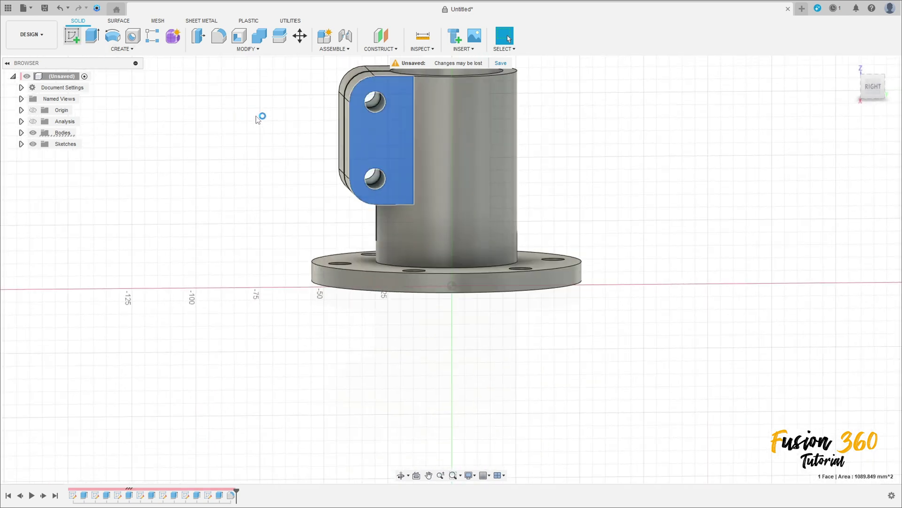
{"action": "key", "text": "c"}
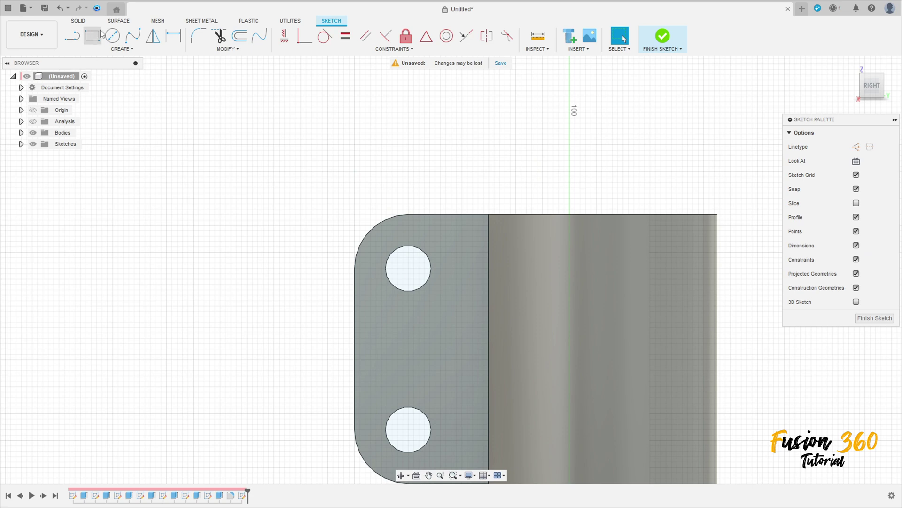
{"action": "left_click", "coordinate": [412, 271]}
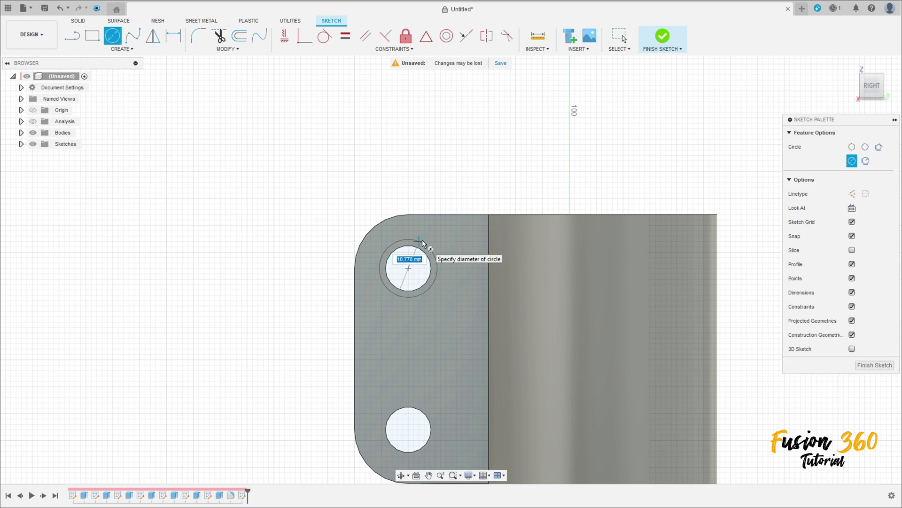
{"action": "key", "text": "Tab"}
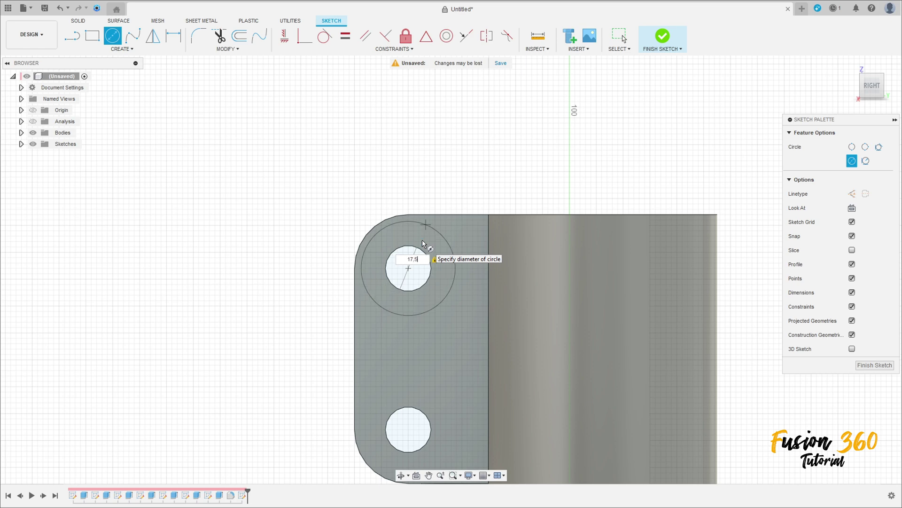
{"action": "key", "text": "Return"}
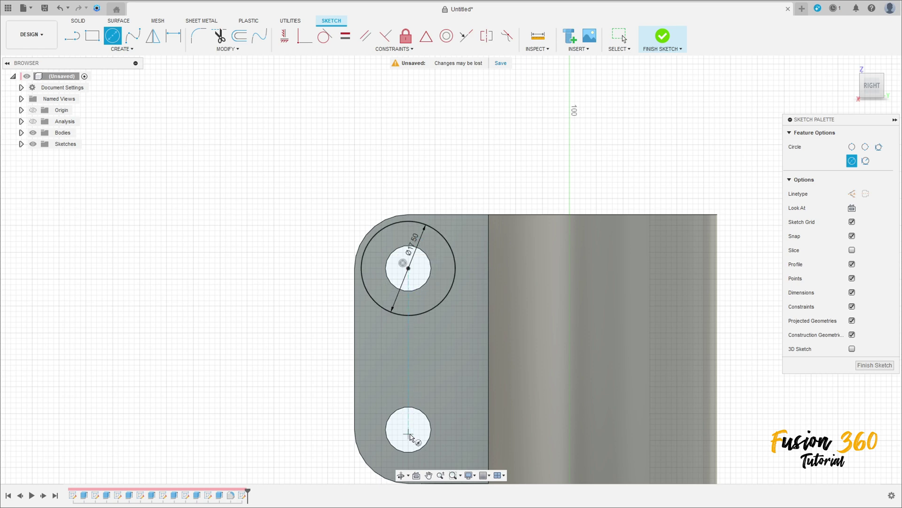
{"action": "left_click", "coordinate": [408, 429]}
{"action": "type", "text": "17,5"}
{"action": "key", "text": "Return"}
{"action": "key", "text": "Escape"}
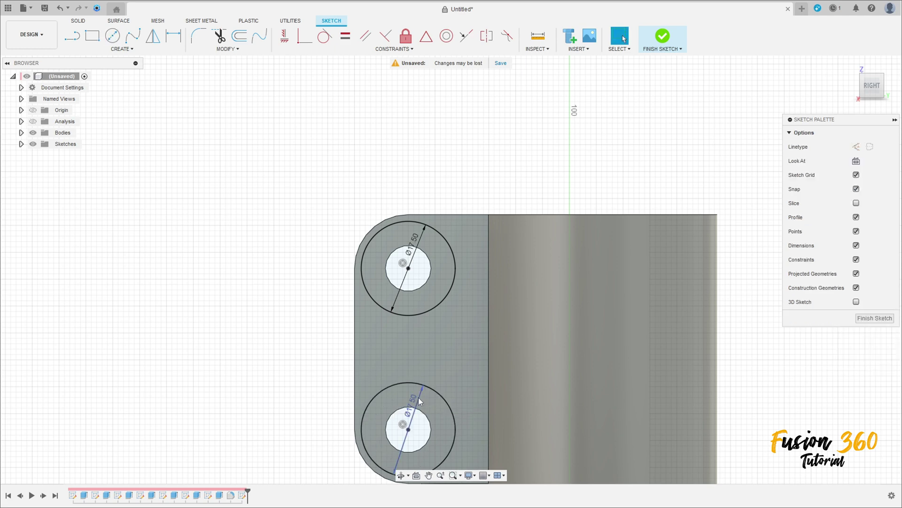
{"action": "left_click", "coordinate": [663, 36]}
Cut-extrude the two ring profiles around the side block's holes by -0.5 mm to form shallow counterbores
{"action": "middle_click_drag", "start_coordinate": [480, 165], "coordinate": [435, 214], "text": "shift"}
{"action": "key", "text": "e"}
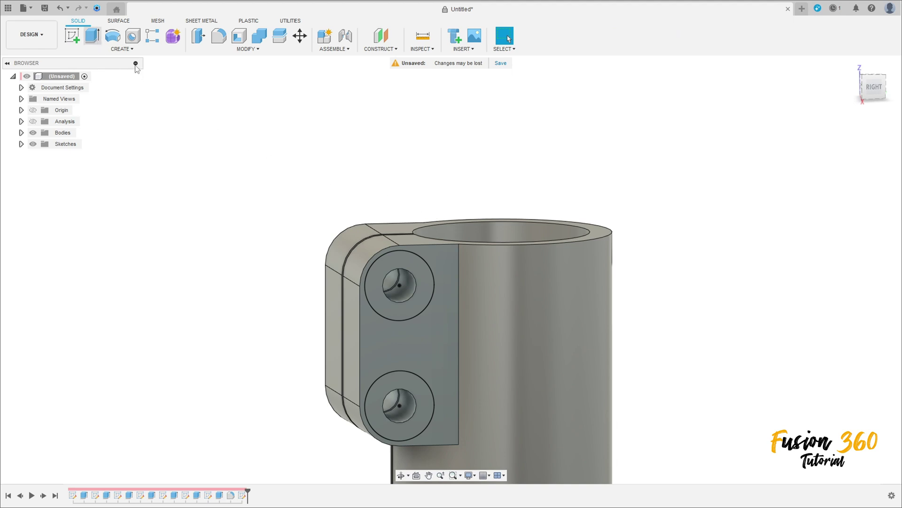
{"action": "left_click", "coordinate": [431, 279]}
{"action": "left_click", "coordinate": [420, 401]}
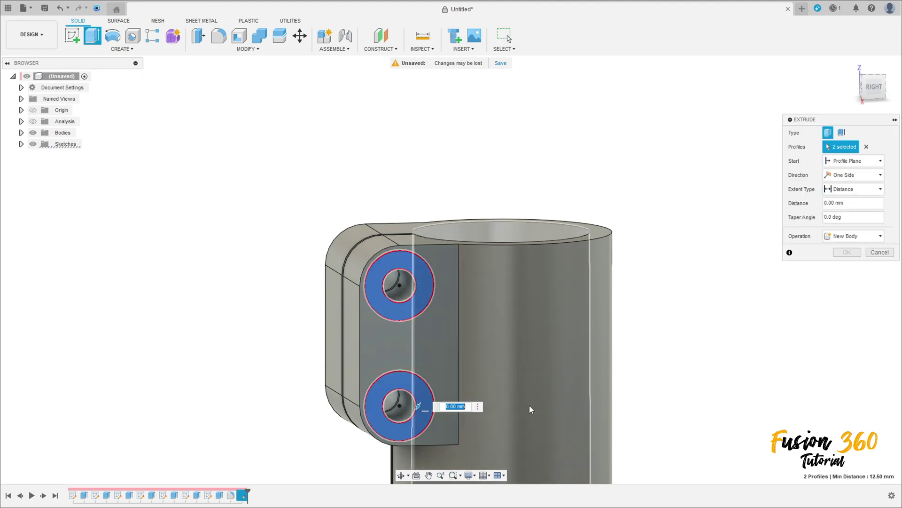
{"action": "middle_click_drag", "start_coordinate": [562, 353], "coordinate": [566, 393], "text": "shift"}
{"action": "left_click_drag", "start_coordinate": [441, 435], "coordinate": [428, 429]}
{"action": "type", "text": "-0.5"}
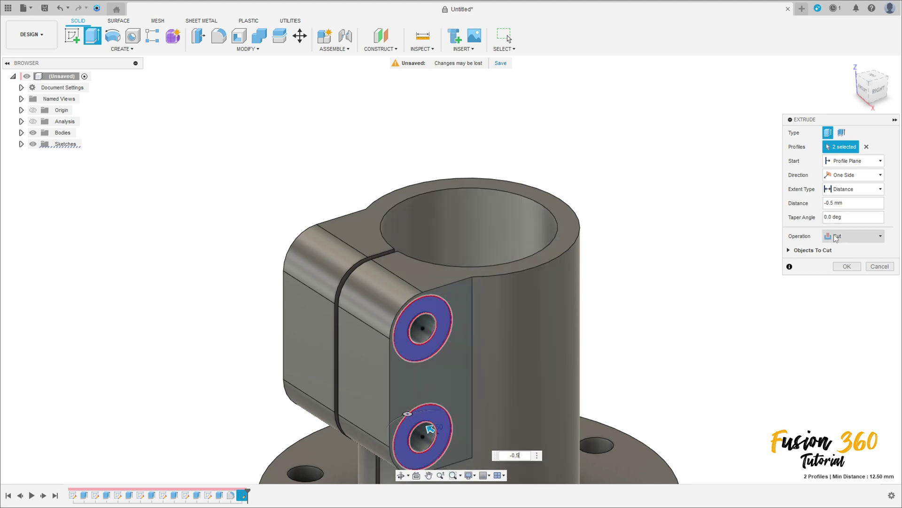
{"action": "left_click", "coordinate": [847, 266]}
{"action": "scroll", "coordinate": [639, 320], "scroll_direction": "down", "scroll_amount": 5}
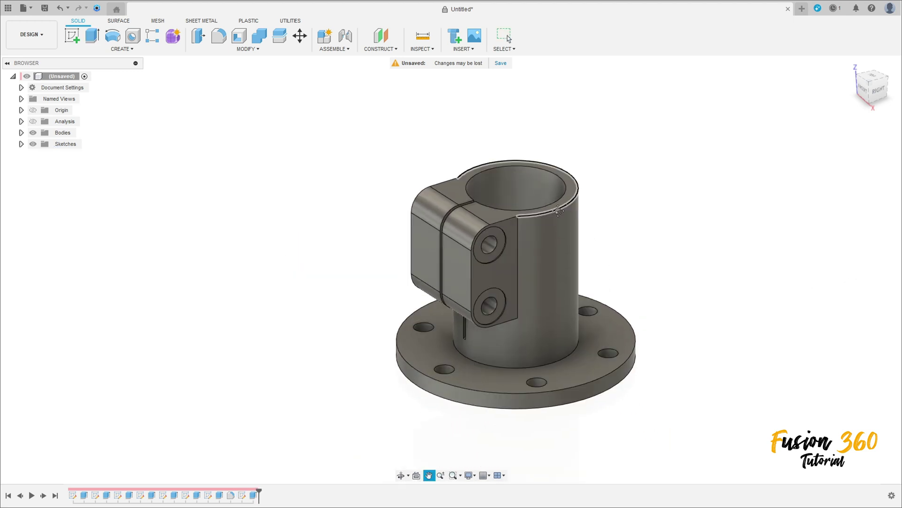
Mirror the counterbore cut feature across the YZ origin plane onto the side block's opposite face
{"action": "left_click", "coordinate": [123, 49]}
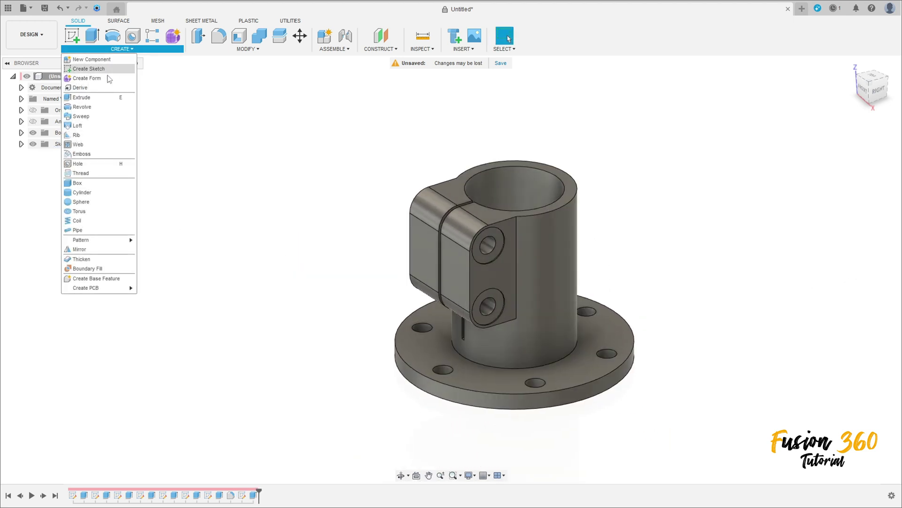
{"action": "left_click", "coordinate": [87, 249]}
{"action": "left_click", "coordinate": [831, 134]}
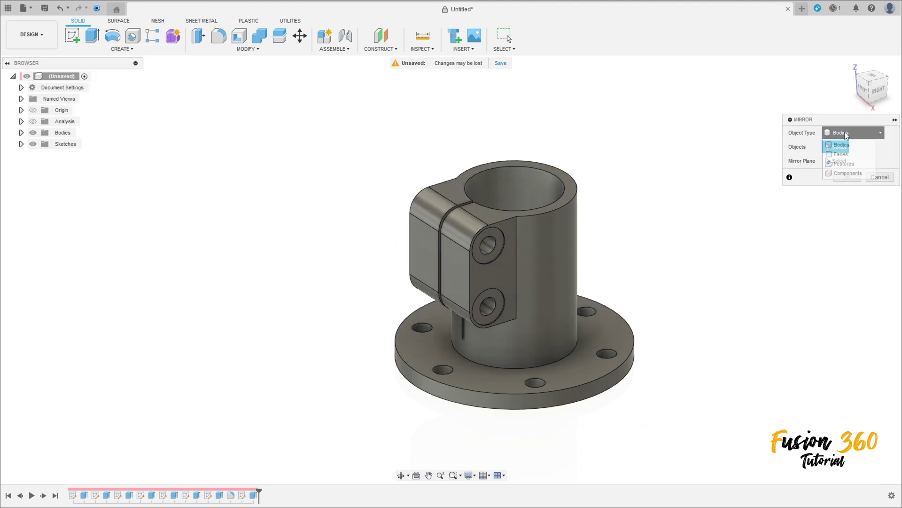
{"action": "left_click", "coordinate": [834, 160]}
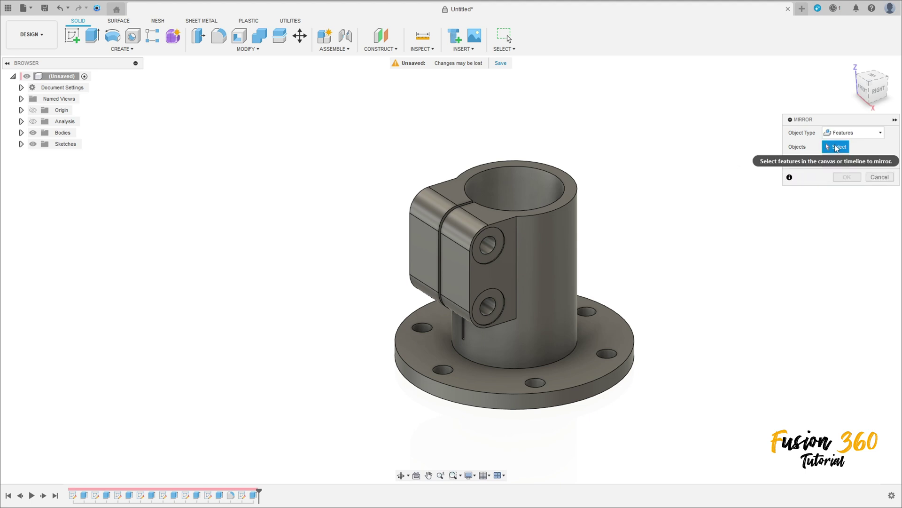
{"action": "left_click", "coordinate": [253, 495]}
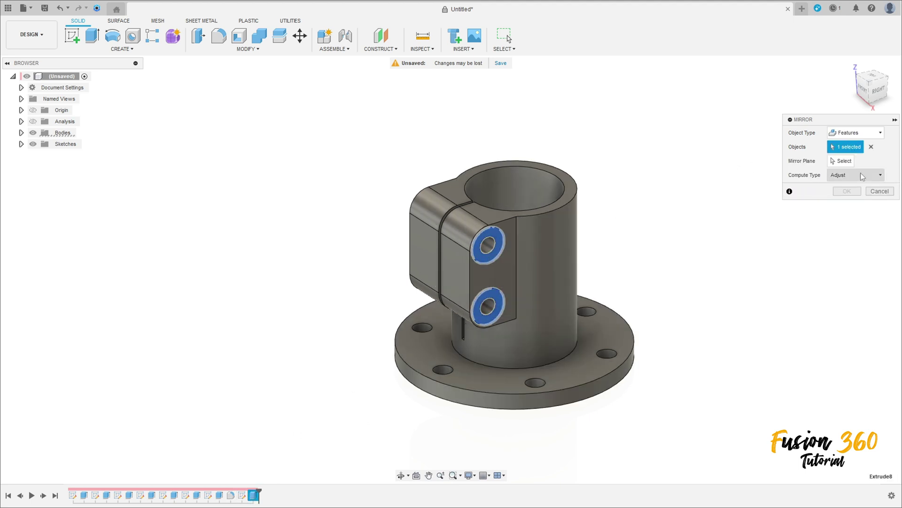
{"action": "left_click", "coordinate": [841, 160]}
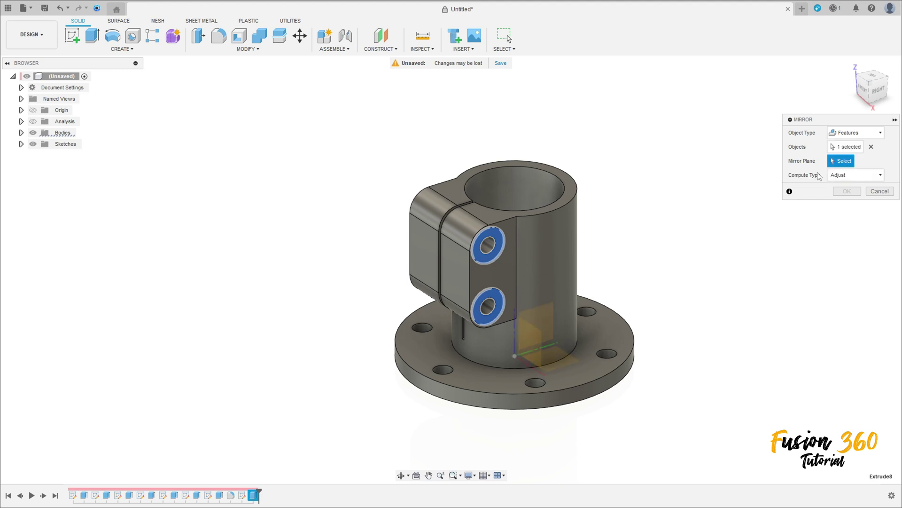
{"action": "left_click", "coordinate": [542, 318]}
{"action": "middle_click_drag", "start_coordinate": [453, 272], "coordinate": [402, 461], "text": "shift"}
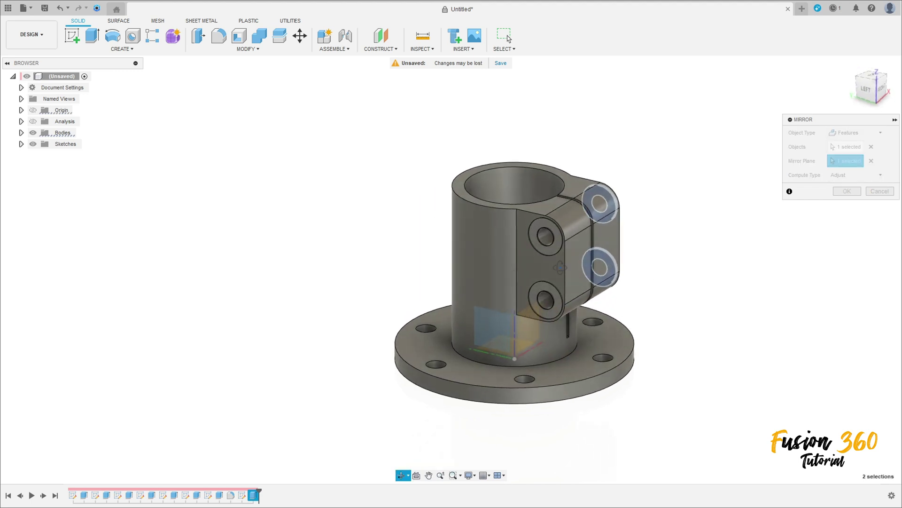
{"action": "key", "text": "Escape"}
{"action": "left_click", "coordinate": [843, 191]}
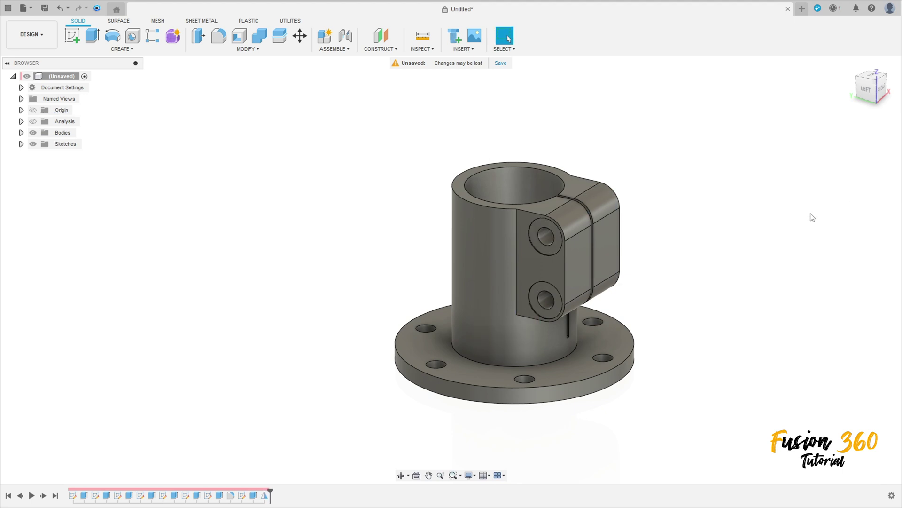
Start a sketch on the flange's top face and draw a 17.5 mm diameter circle concentric with one of its bolt holes
{"action": "middle_click_drag", "start_coordinate": [773, 211], "coordinate": [675, 207], "text": "shift"}
{"action": "left_click", "coordinate": [851, 66]}
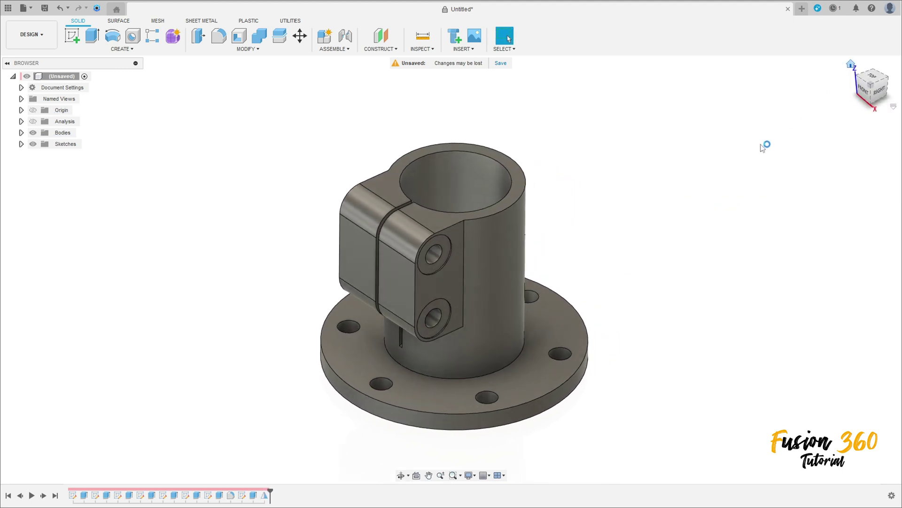
{"action": "left_click", "coordinate": [72, 35]}
{"action": "left_click", "coordinate": [358, 363]}
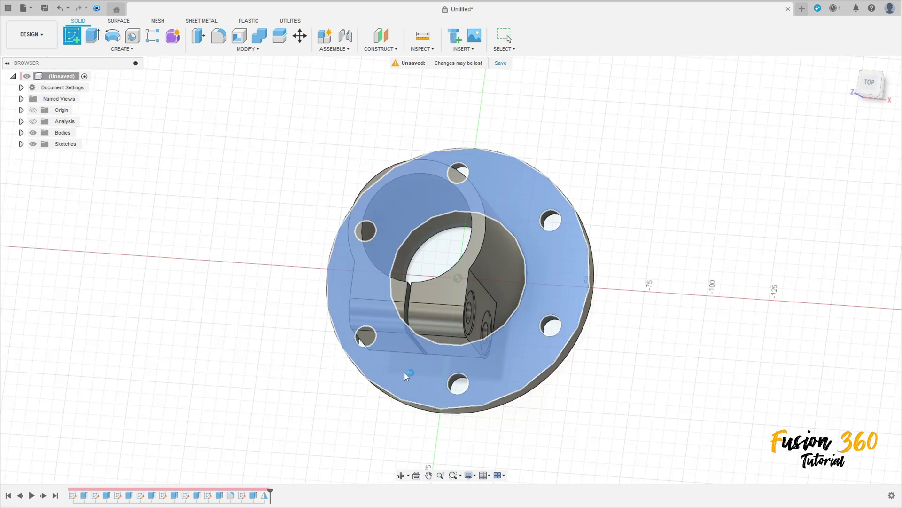
{"action": "left_click", "coordinate": [113, 36]}
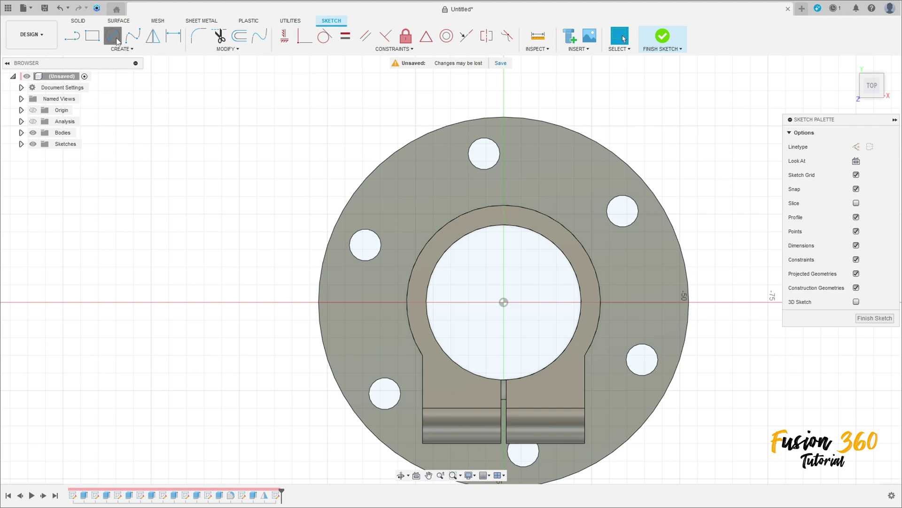
{"action": "left_click", "coordinate": [366, 245]}
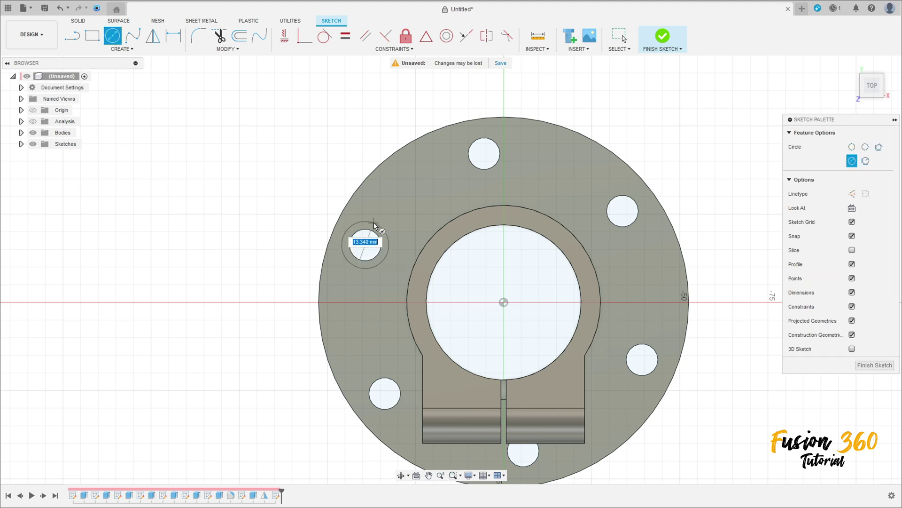
{"action": "type", "text": "17,5"}
{"action": "key", "text": "Return"}
{"action": "key", "text": "Escape"}
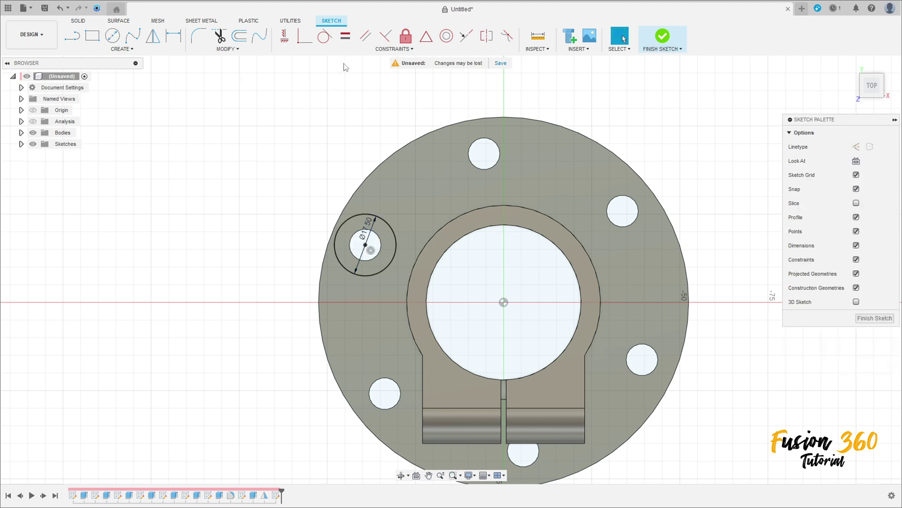
{"action": "left_click", "coordinate": [138, 50]}
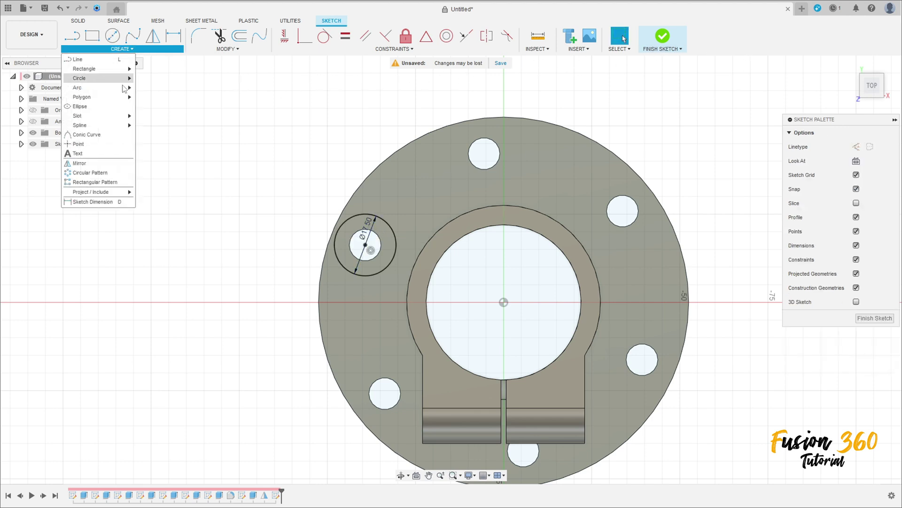
{"action": "left_click", "coordinate": [113, 163]}
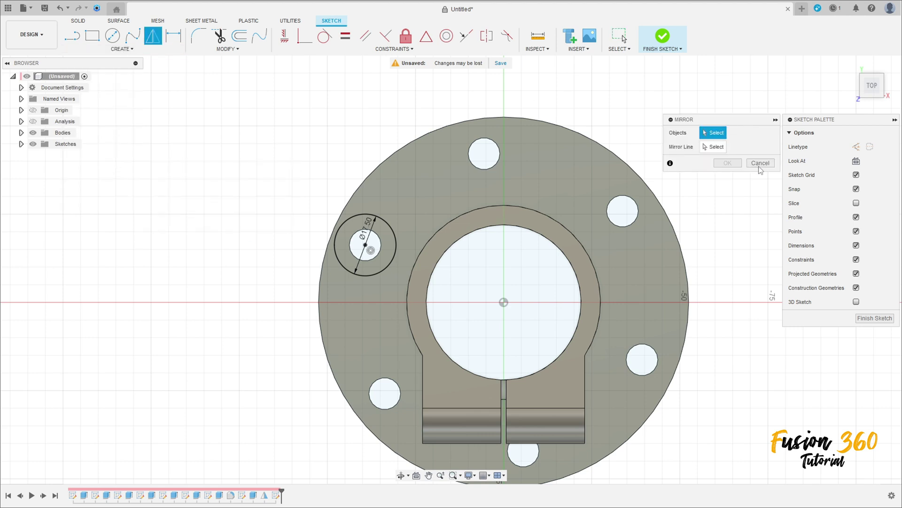
{"action": "left_click", "coordinate": [759, 164]}
Circular-pattern the 17.5 mm circle around the flange's center point with full distribution and a quantity of 6, and finish the sketch
{"action": "left_click", "coordinate": [125, 49]}
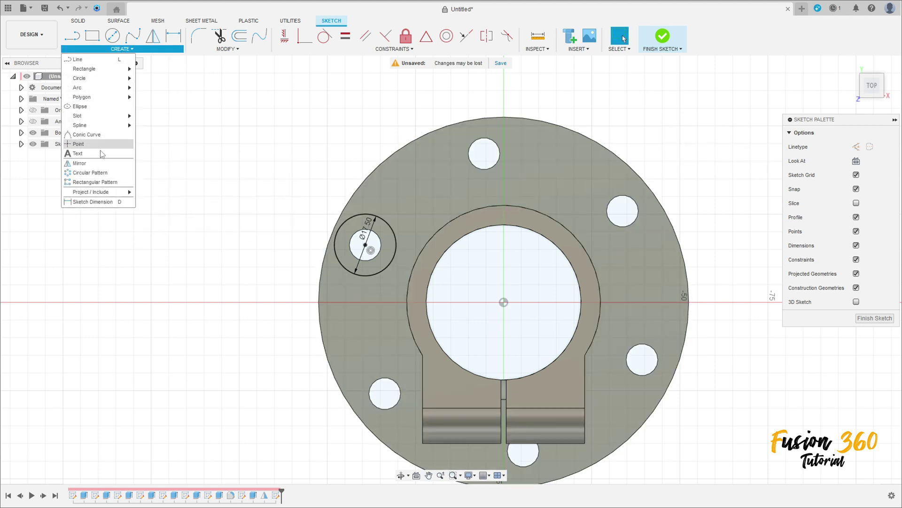
{"action": "left_click", "coordinate": [107, 173]}
{"action": "left_click", "coordinate": [393, 226]}
{"action": "left_click", "coordinate": [716, 148]}
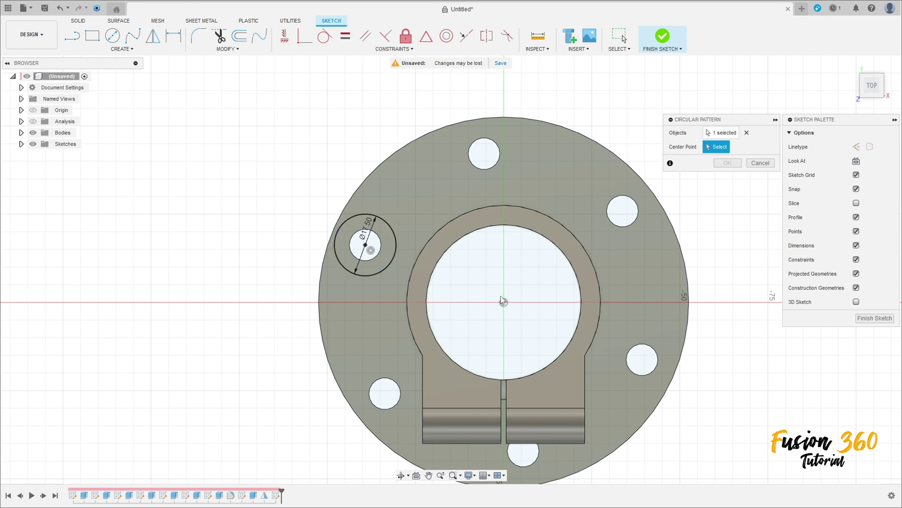
{"action": "left_click", "coordinate": [504, 302]}
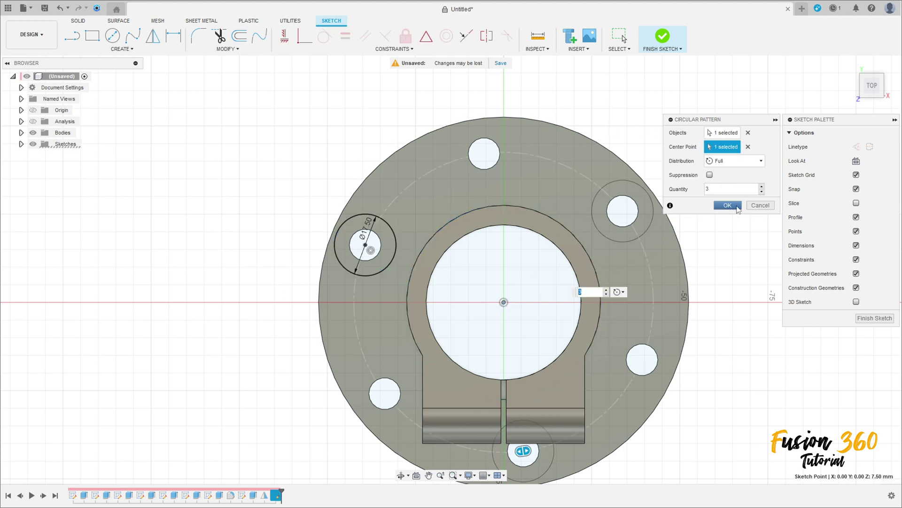
{"action": "left_click", "coordinate": [762, 186]}
{"action": "left_click", "coordinate": [762, 186]}
{"action": "left_click", "coordinate": [762, 187]}
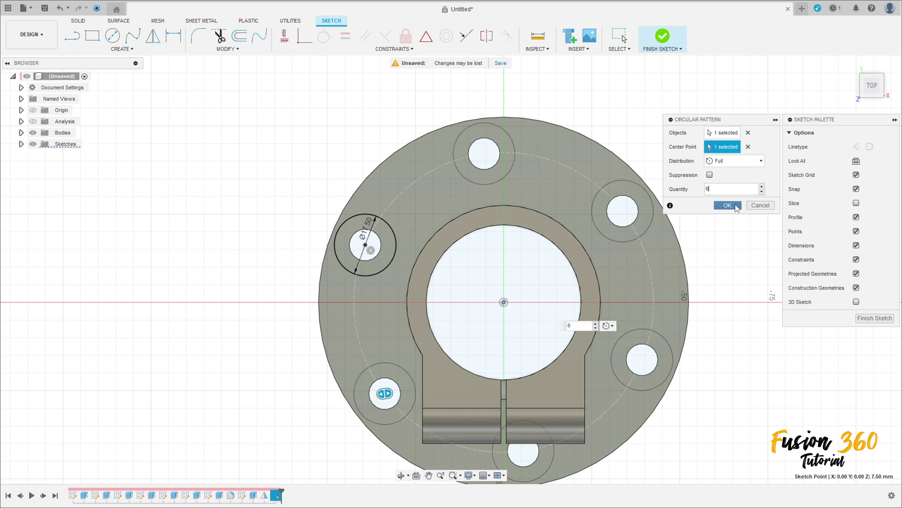
{"action": "left_click", "coordinate": [728, 205]}
{"action": "left_click", "coordinate": [663, 36]}
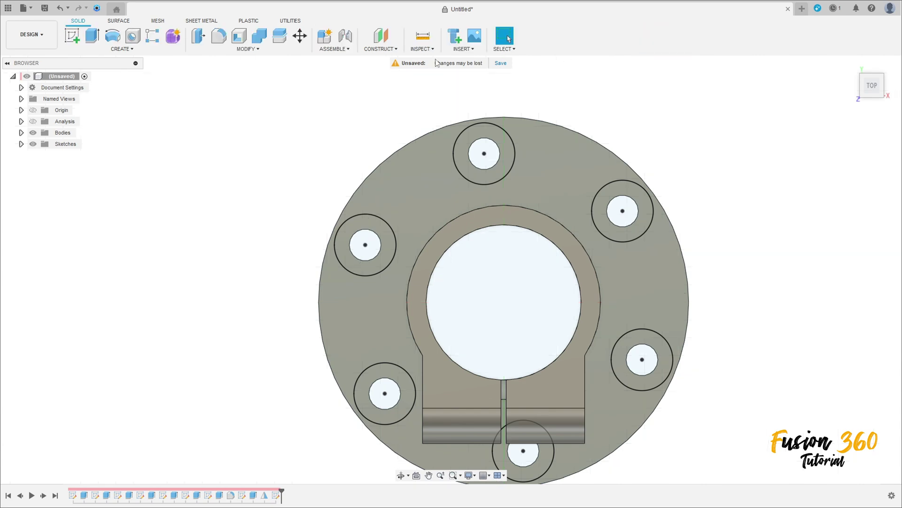
Extrude the six ring profiles around the flange's bolt holes by 1 mm, joined to the body
{"action": "left_click", "coordinate": [92, 35]}
{"action": "left_click", "coordinate": [389, 241]}
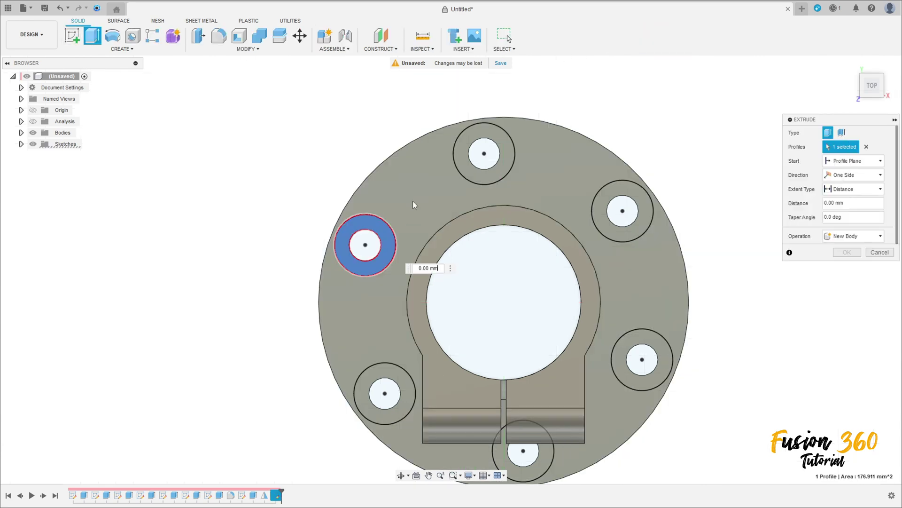
{"action": "left_click", "coordinate": [463, 166]}
{"action": "left_click", "coordinate": [648, 221]}
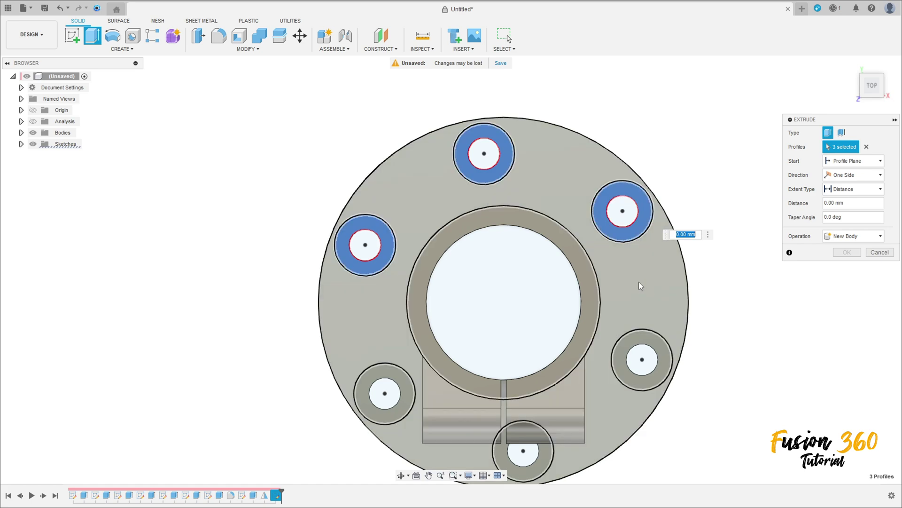
{"action": "left_click", "coordinate": [618, 355]}
{"action": "left_click", "coordinate": [515, 430]}
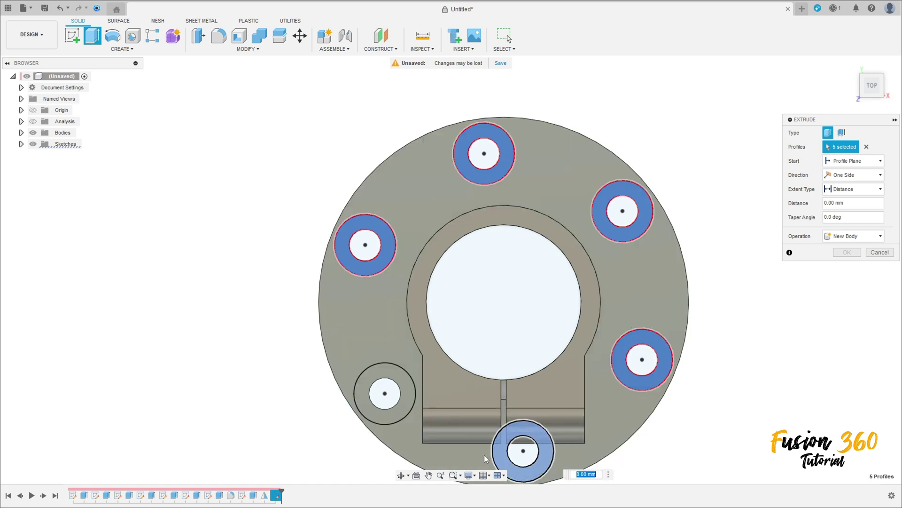
{"action": "left_click", "coordinate": [403, 415]}
{"action": "middle_click_drag", "start_coordinate": [534, 326], "coordinate": [526, 230], "text": "shift"}
{"action": "type", "text": "1"}
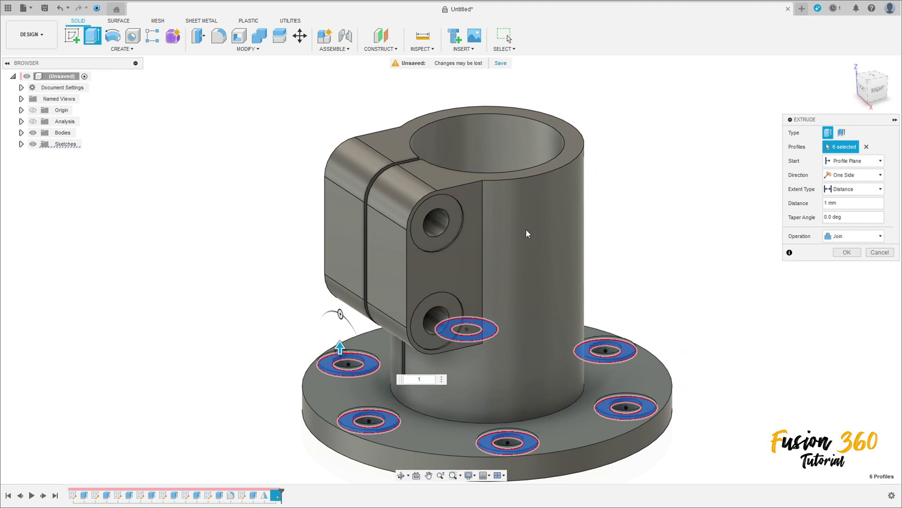
{"action": "left_click", "coordinate": [847, 252]}
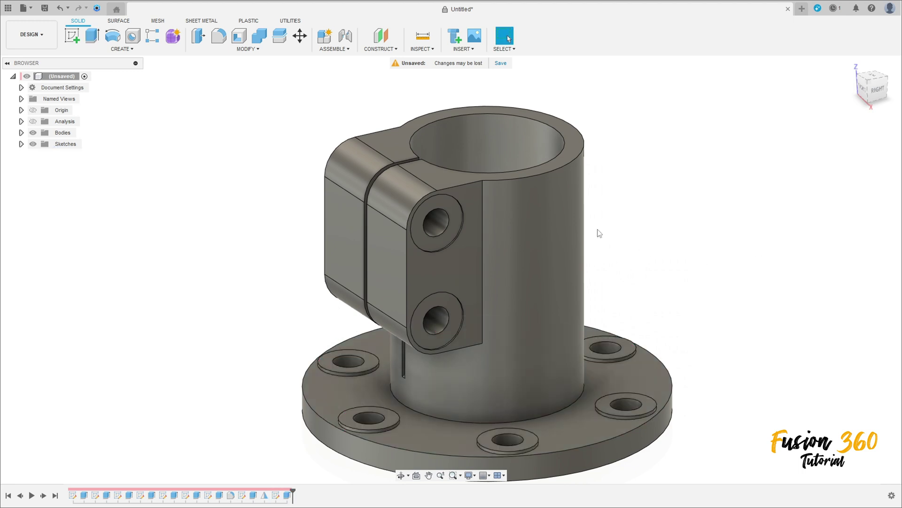
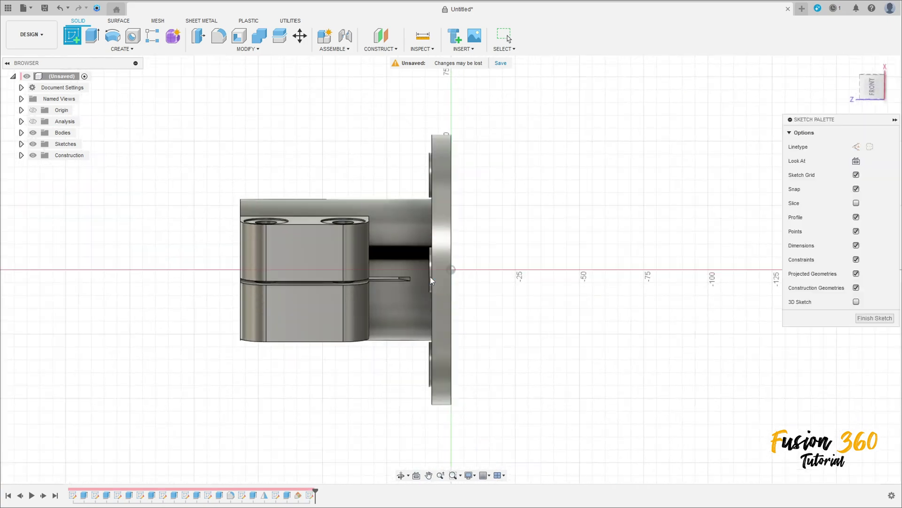
Project the cylinder's outer face and the flange's top face into the active sketch
{"action": "mouse_move", "coordinate": [861, 84]}
{"action": "middle_mouse_down", "text": "shift"}
{"action": "mouse_move", "coordinate": [554, 120]}
{"action": "mouse_move", "coordinate": [611, 212]}
{"action": "mouse_move", "coordinate": [681, 155]}
{"action": "mouse_move", "coordinate": [760, 111]}
{"action": "middle_mouse_up", "text": "shift"}
{"action": "left_click", "coordinate": [870, 94]}
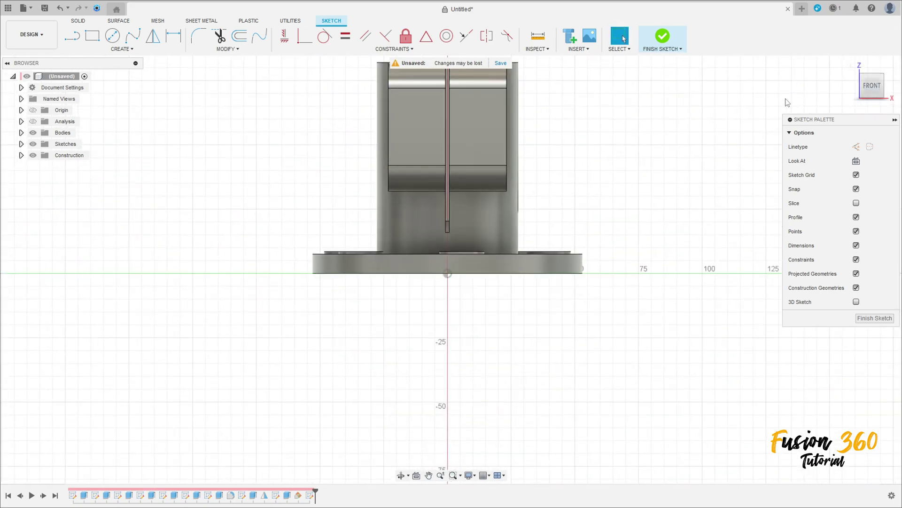
{"action": "mouse_move", "coordinate": [625, 139]}
{"action": "middle_mouse_down", "text": "shift"}
{"action": "mouse_move", "coordinate": [659, 170]}
{"action": "mouse_move", "coordinate": [620, 157]}
{"action": "middle_mouse_up", "text": "shift"}
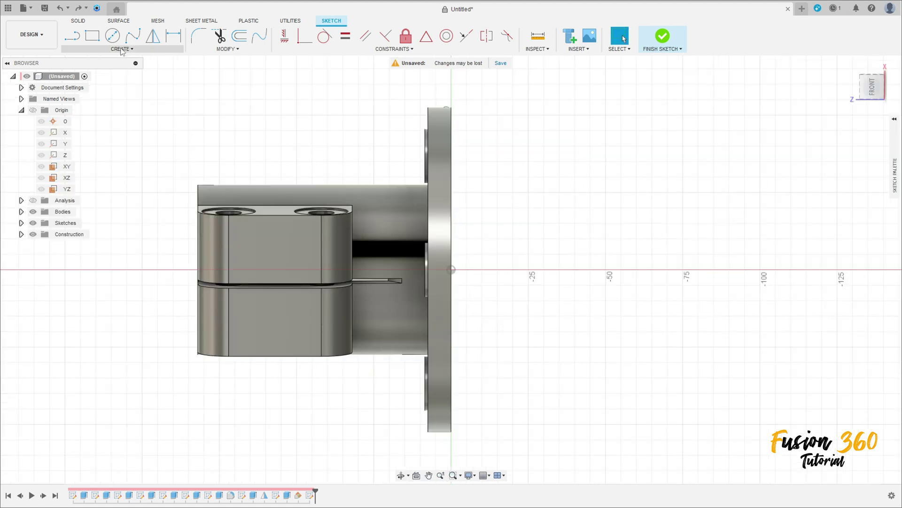
{"action": "left_click", "coordinate": [122, 49]}
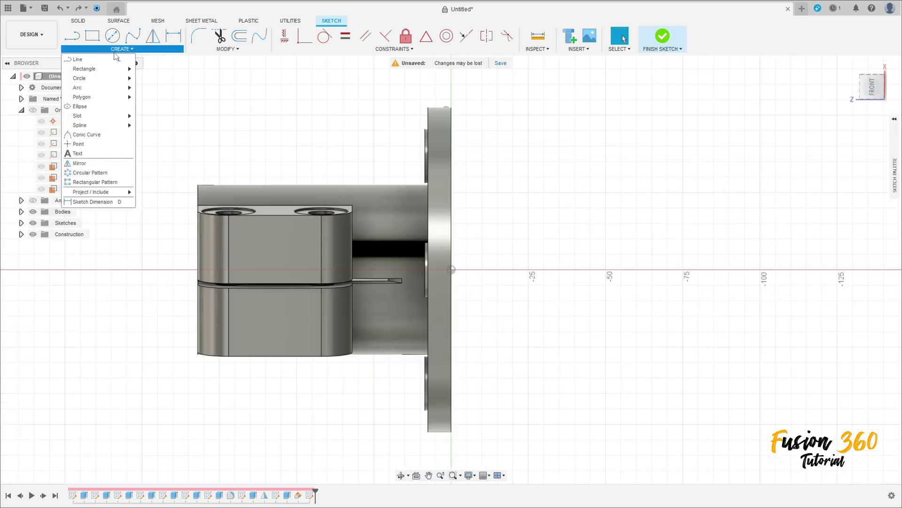
{"action": "mouse_move", "coordinate": [94, 192]}
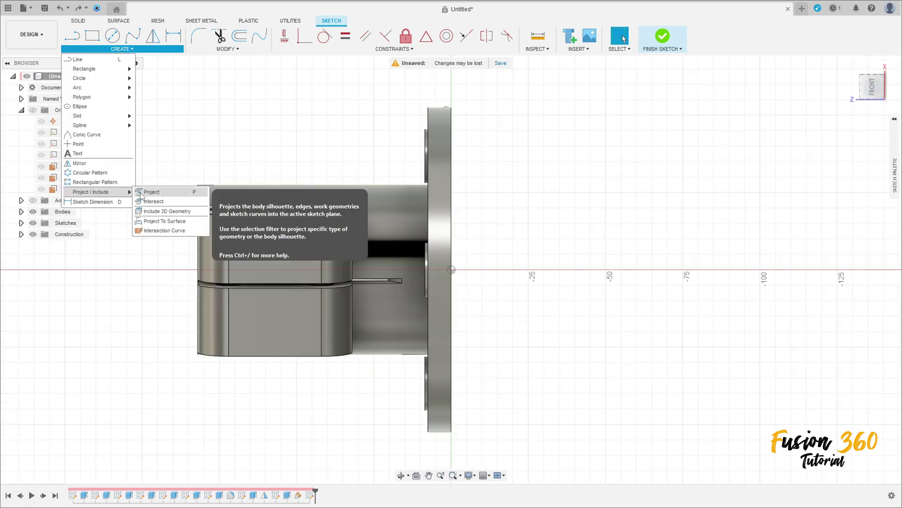
{"action": "left_click", "coordinate": [138, 192]}
{"action": "left_click", "coordinate": [390, 331]}
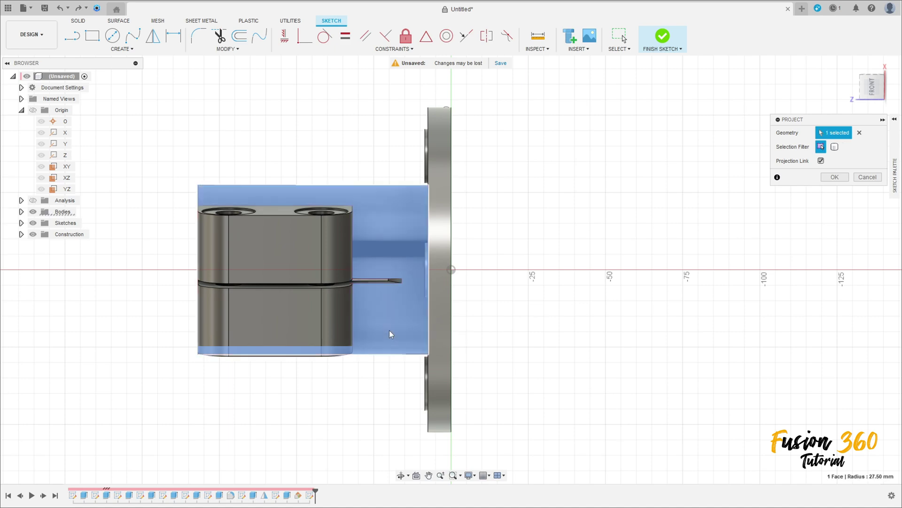
{"action": "mouse_move", "coordinate": [724, 240]}
{"action": "middle_mouse_down", "text": "shift"}
{"action": "mouse_move", "coordinate": [578, 282]}
{"action": "mouse_move", "coordinate": [584, 278]}
{"action": "mouse_move", "coordinate": [594, 306]}
{"action": "middle_mouse_up", "text": "shift"}
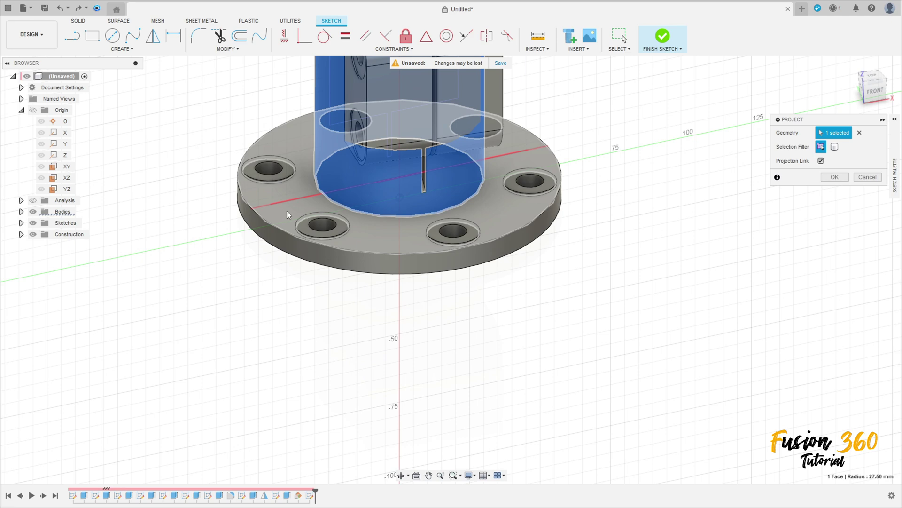
{"action": "left_click", "coordinate": [303, 213]}
{"action": "left_click", "coordinate": [833, 177]}
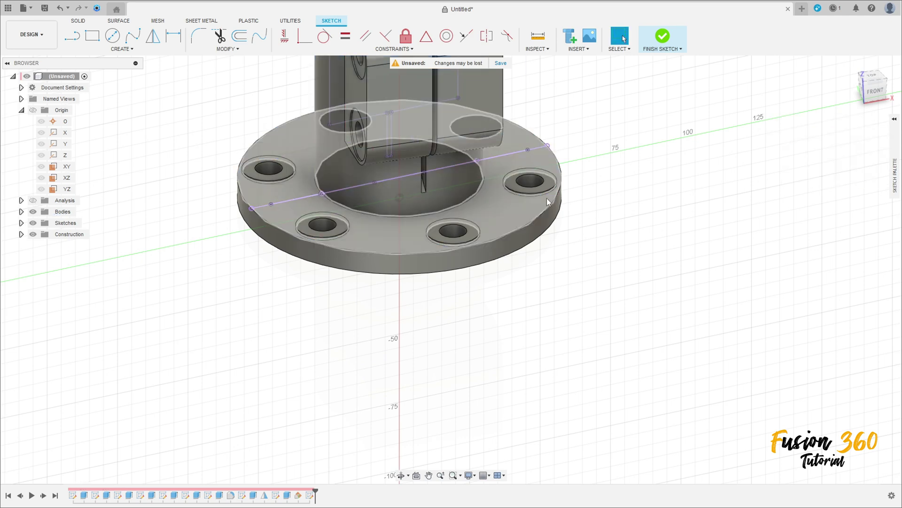
Draw a slanted line from the projected flange top line up to the projected vertical line on the cylinder's side
{"action": "left_click", "coordinate": [874, 89]}
{"action": "mouse_move", "coordinate": [521, 141]}
{"action": "middle_mouse_down", "text": "shift"}
{"action": "mouse_move", "coordinate": [675, 350]}
{"action": "mouse_move", "coordinate": [695, 316]}
{"action": "mouse_move", "coordinate": [731, 337]}
{"action": "mouse_move", "coordinate": [699, 346]}
{"action": "mouse_move", "coordinate": [686, 324]}
{"action": "middle_mouse_up", "text": "shift"}
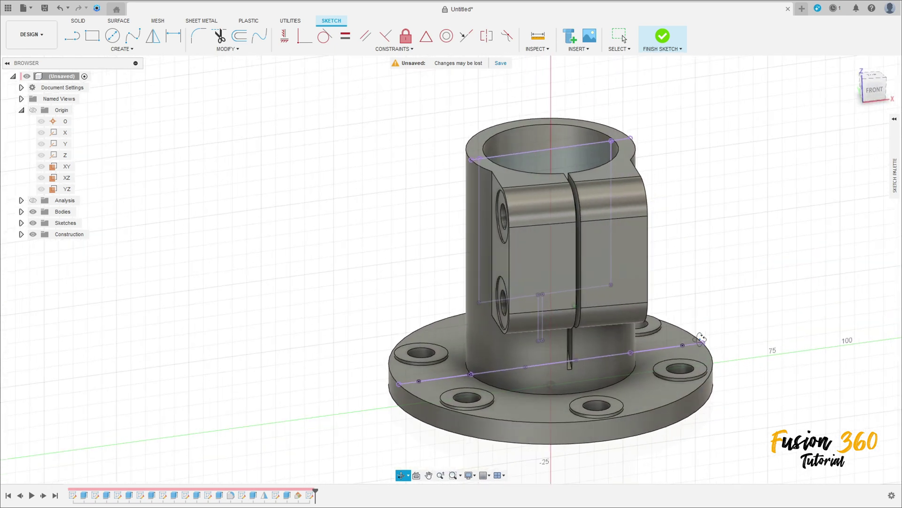
{"action": "left_click", "coordinate": [75, 41]}
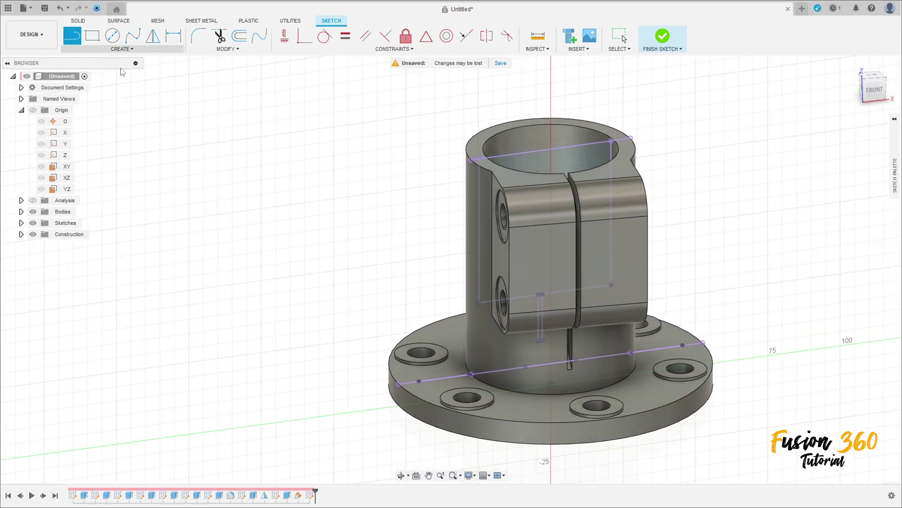
{"action": "left_click", "coordinate": [407, 382]}
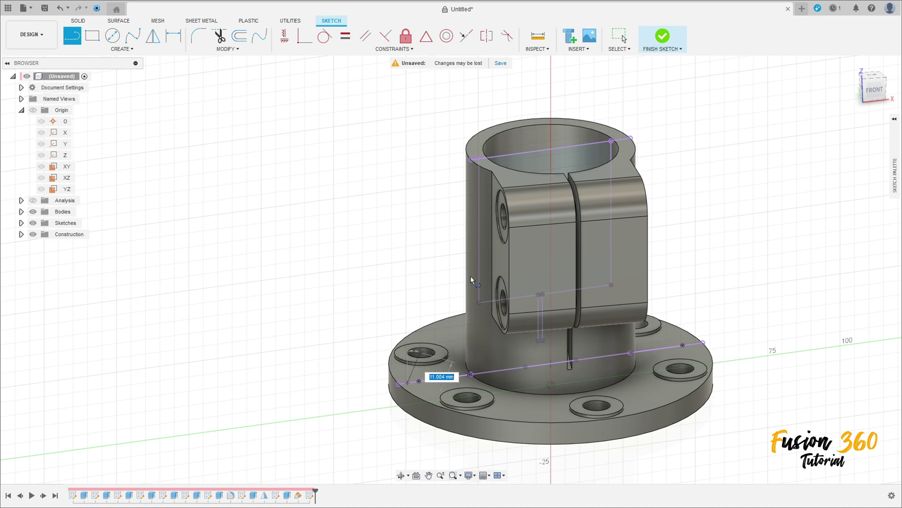
{"action": "left_click", "coordinate": [479, 245]}
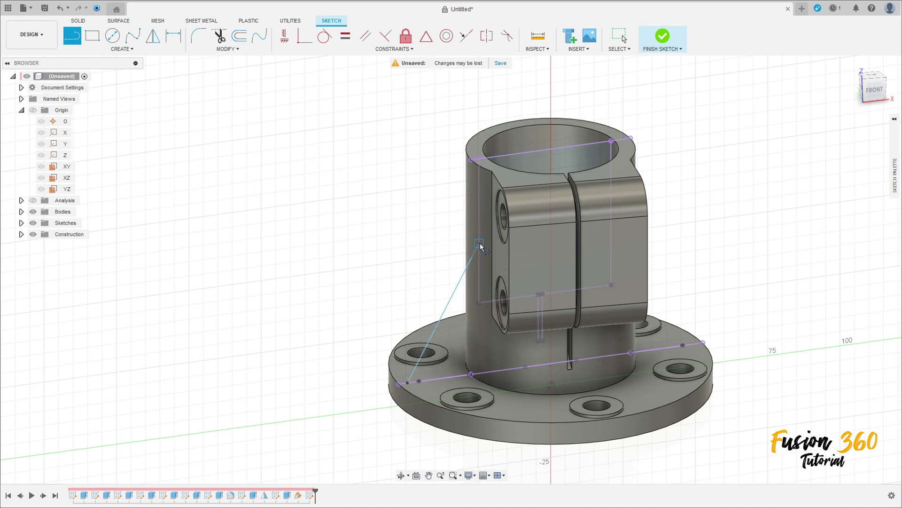
Dimension the angle between the slanted line and the projected flange top line as 60 degrees
{"action": "left_click", "coordinate": [174, 35]}
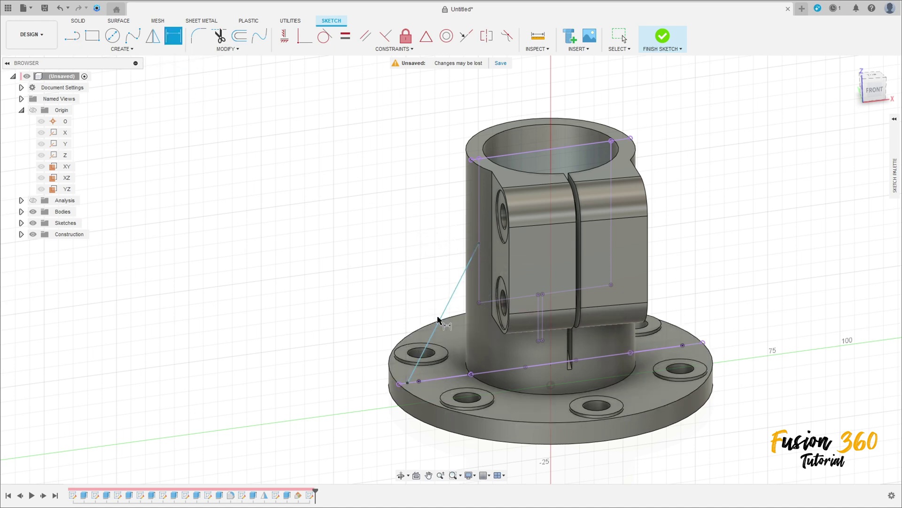
{"action": "left_click", "coordinate": [439, 319]}
{"action": "left_click", "coordinate": [455, 376]}
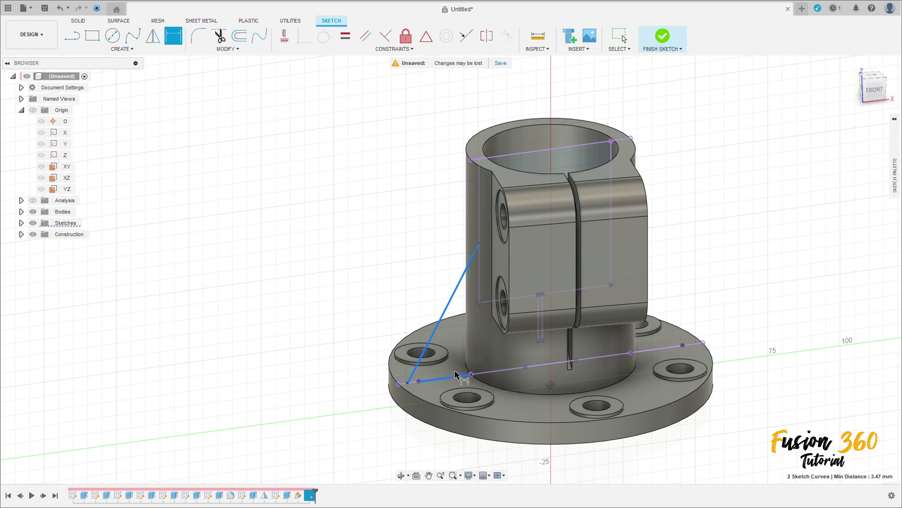
{"action": "left_click", "coordinate": [461, 346]}
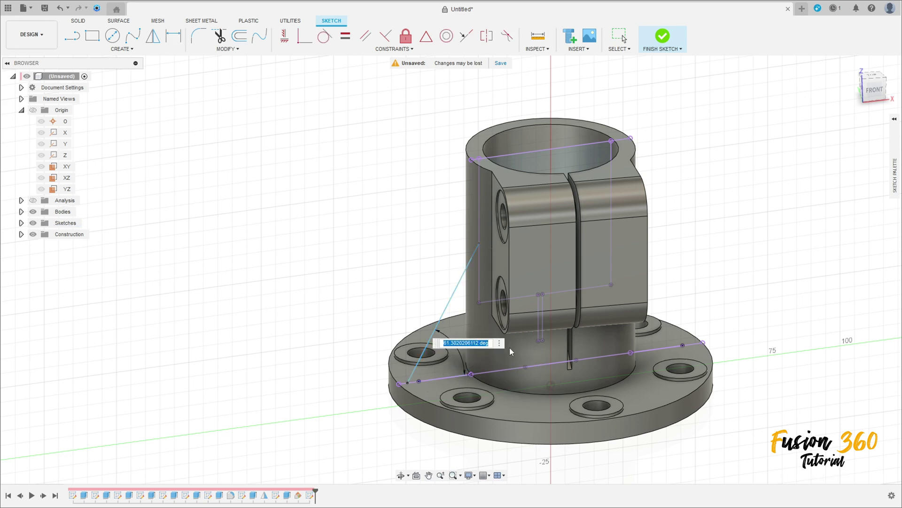
{"action": "type", "text": "60"}
{"action": "key", "text": "Return"}
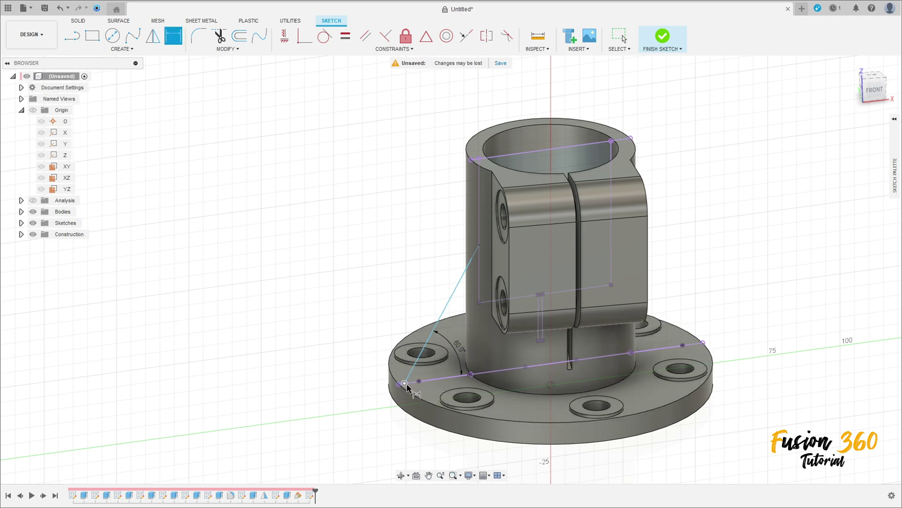
Dimension the slanted line's lower endpoint 49 mm horizontally from the origin and finish the sketch
{"action": "left_click", "coordinate": [551, 385]}
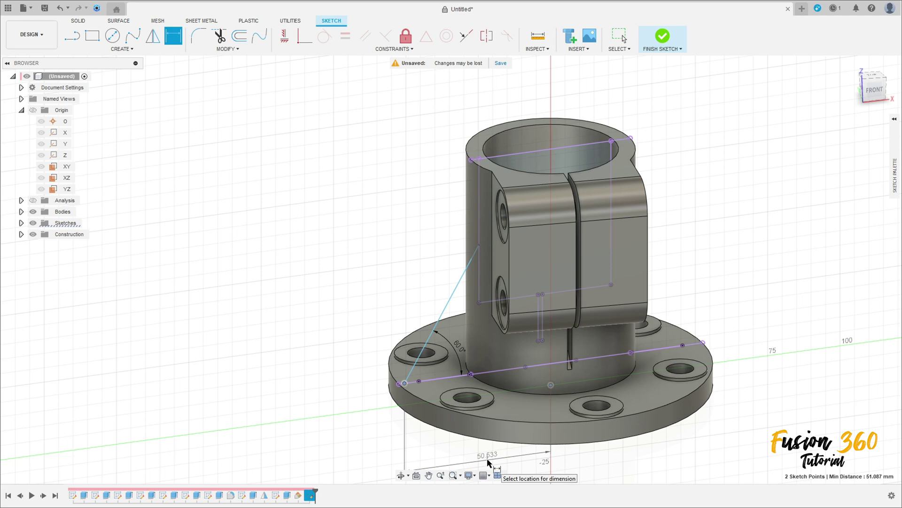
{"action": "left_click", "coordinate": [488, 462]}
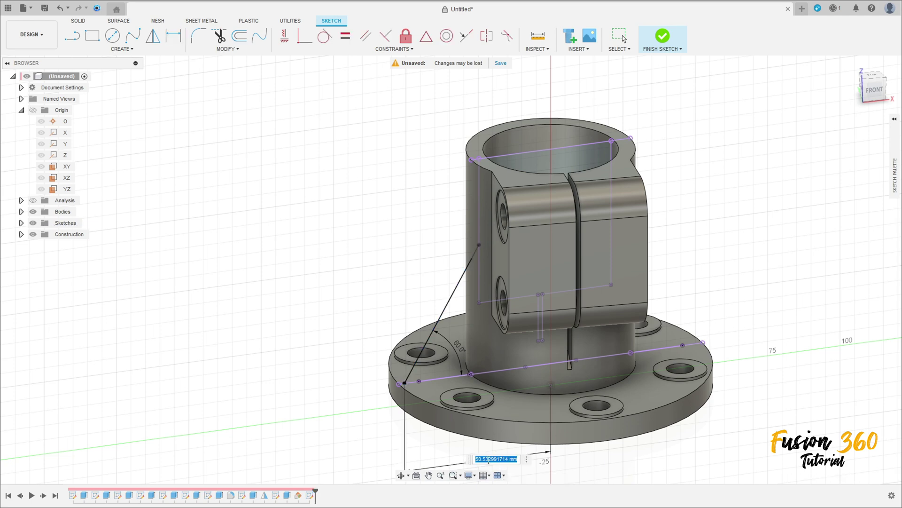
{"action": "type", "text": "49"}
{"action": "key", "text": "Return"}
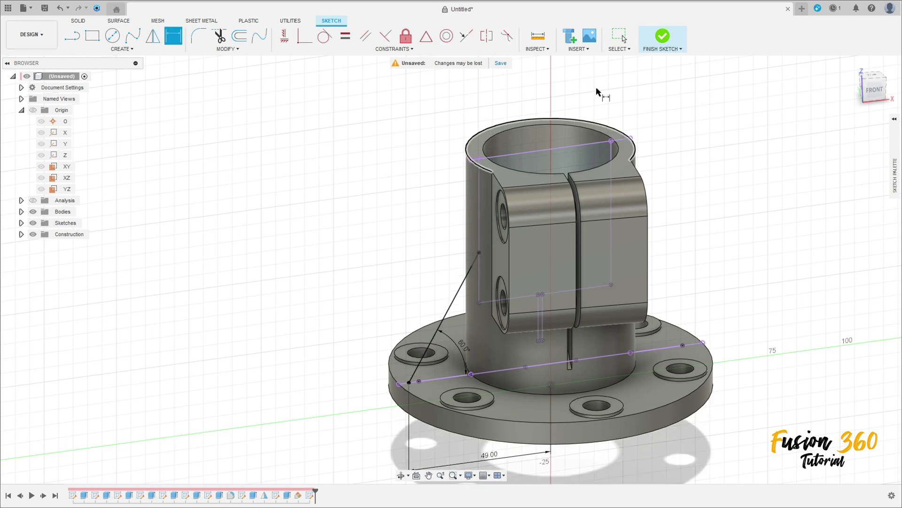
{"action": "left_click", "coordinate": [663, 36]}
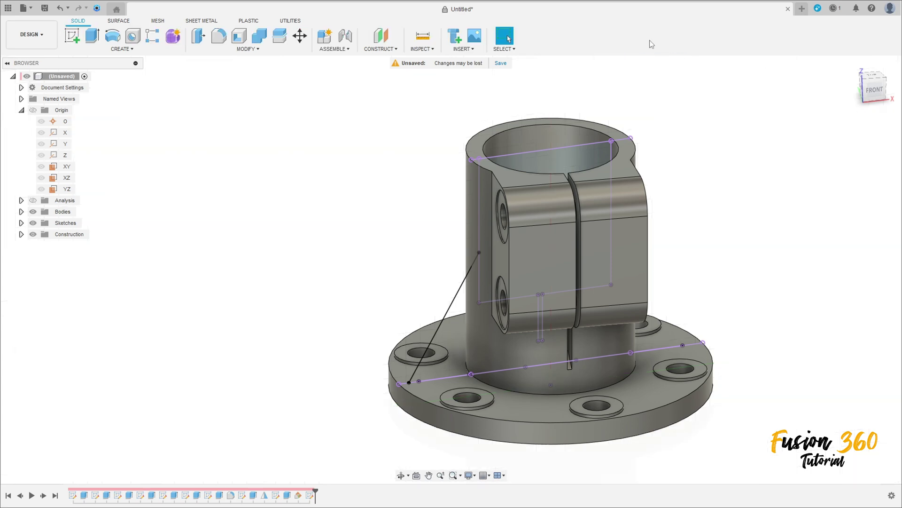
Create a 4 mm thick rib from the slanted sketch line, flipping its direction towards the cylinder and flange
{"action": "left_click", "coordinate": [122, 49]}
{"action": "left_click", "coordinate": [87, 136]}
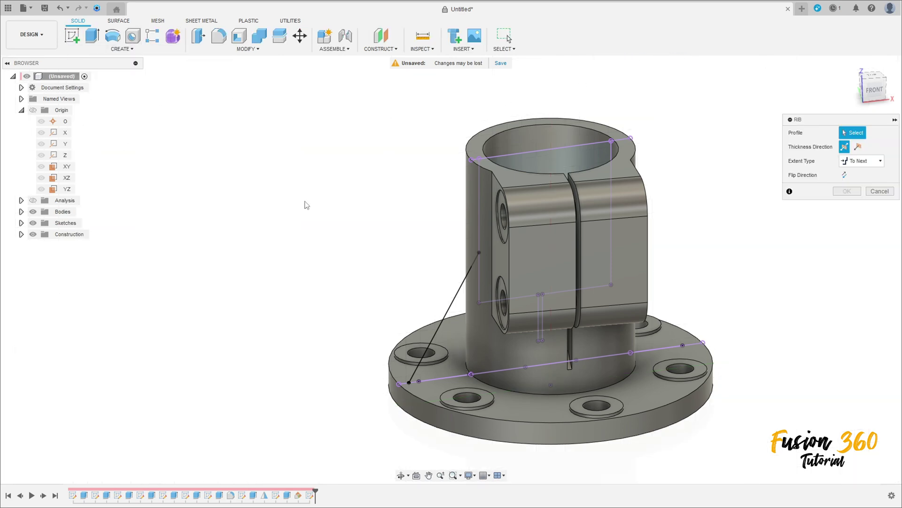
{"action": "left_click", "coordinate": [450, 312]}
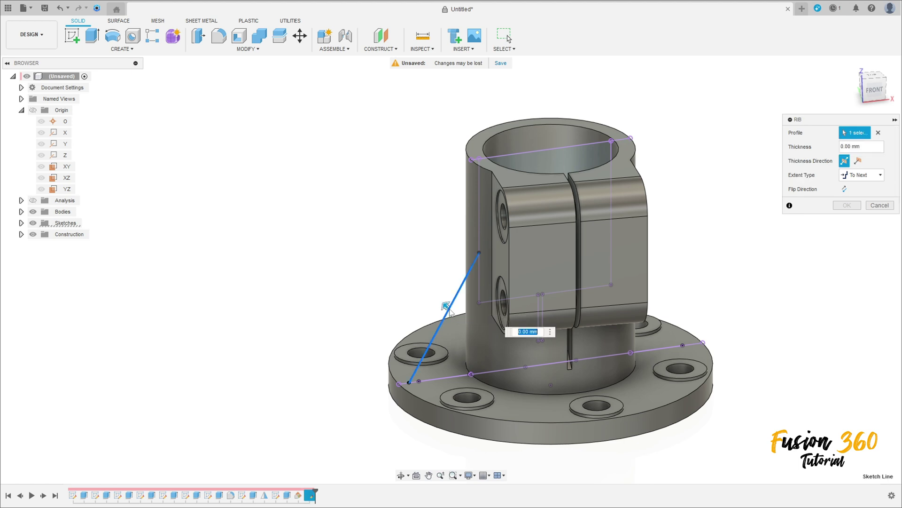
{"action": "left_click", "coordinate": [842, 146]}
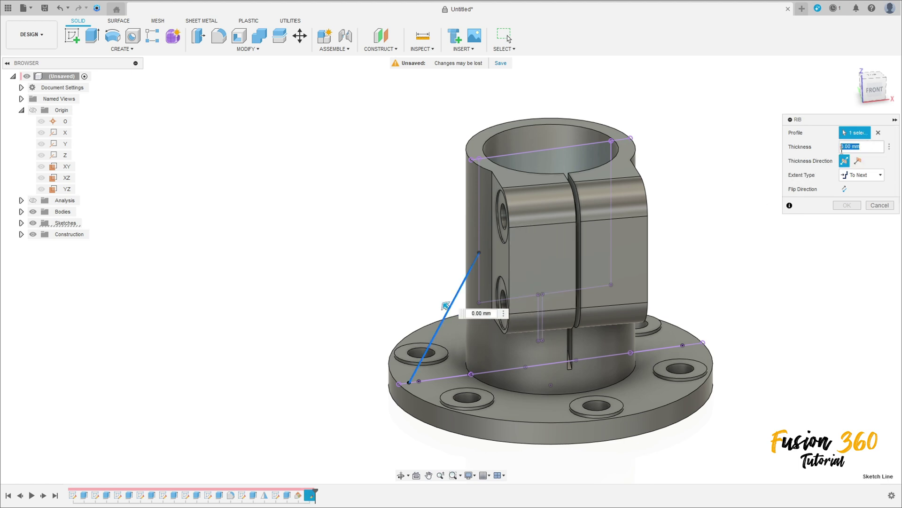
{"action": "left_click_drag", "start_coordinate": [852, 146], "coordinate": [817, 149]}
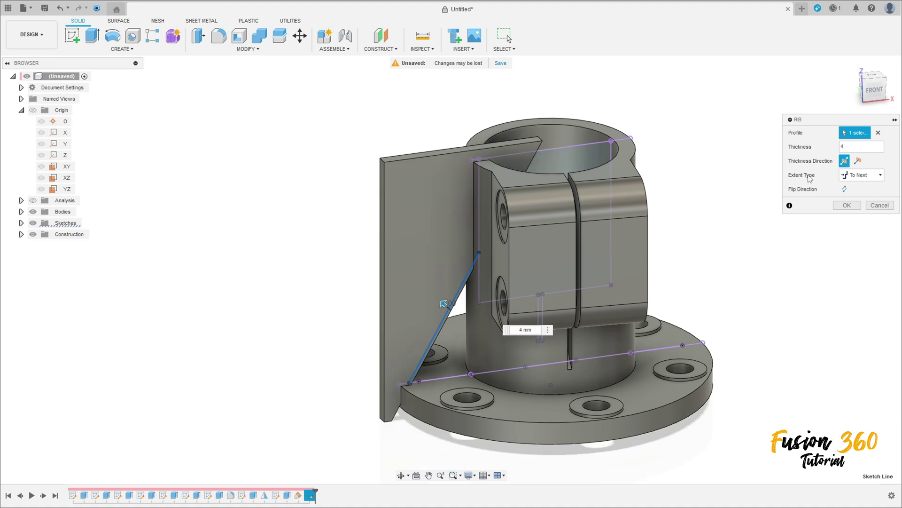
{"action": "left_click", "coordinate": [844, 191]}
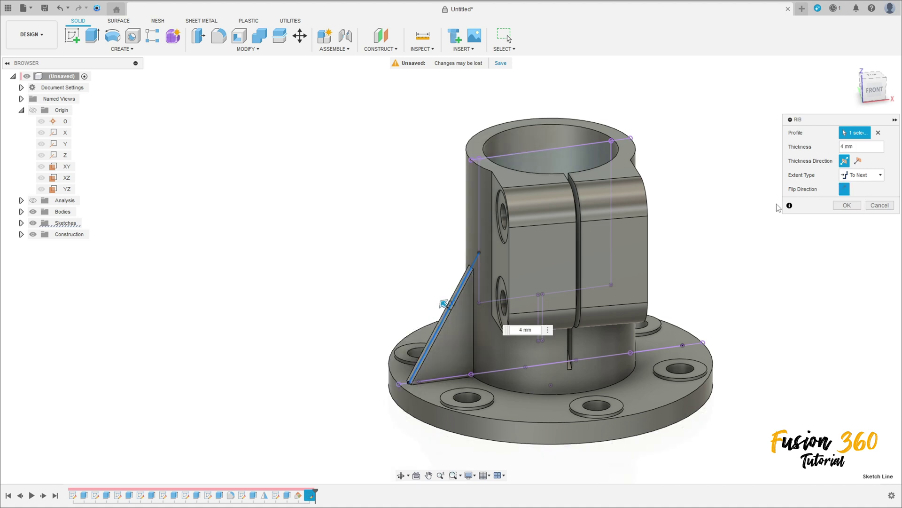
{"action": "middle_click_drag", "start_coordinate": [706, 232], "coordinate": [726, 246], "text": "shift"}
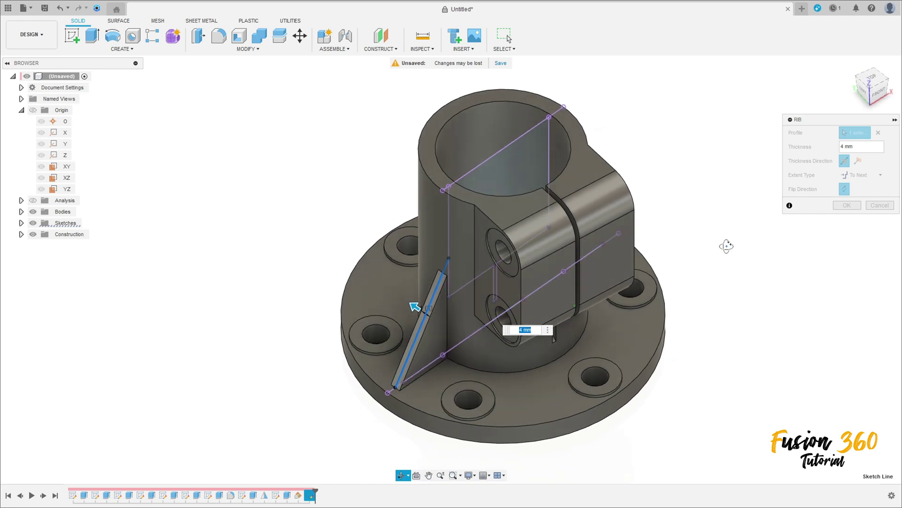
{"action": "left_click", "coordinate": [847, 205]}
{"action": "middle_click_drag", "start_coordinate": [685, 196], "coordinate": [532, 244], "text": "shift"}
{"action": "scroll", "coordinate": [472, 197], "scroll_direction": "down", "scroll_amount": 5}
{"action": "right_click", "coordinate": [536, 207]}
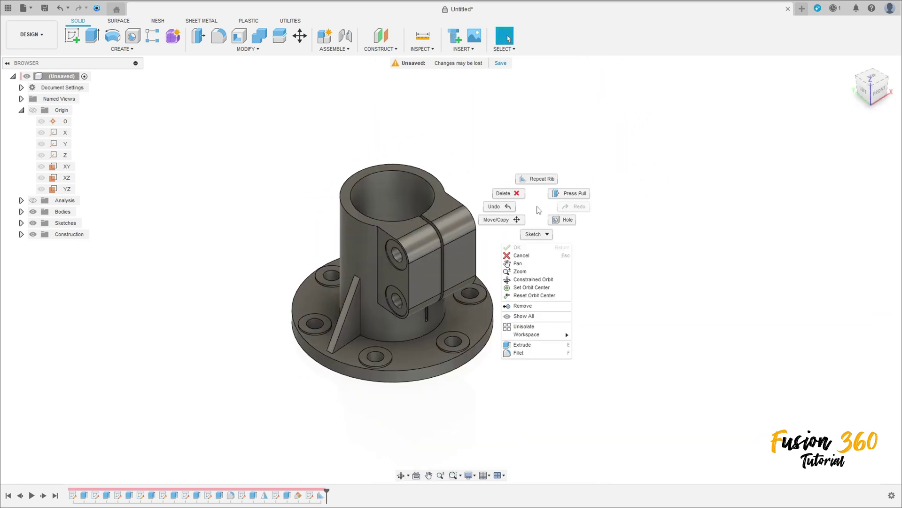
{"action": "left_click", "coordinate": [552, 298]}
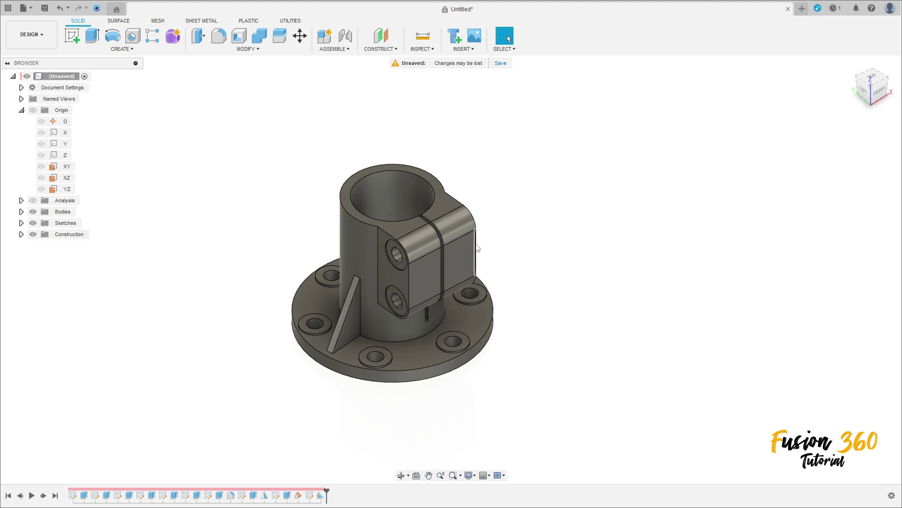
Set up a circular pattern of the rib feature, using the cylinder's bore edge as the axis
{"action": "middle_click_drag", "start_coordinate": [517, 263], "coordinate": [451, 216], "text": "shift"}
{"action": "scroll", "coordinate": [439, 199], "scroll_direction": "up", "scroll_amount": 3}
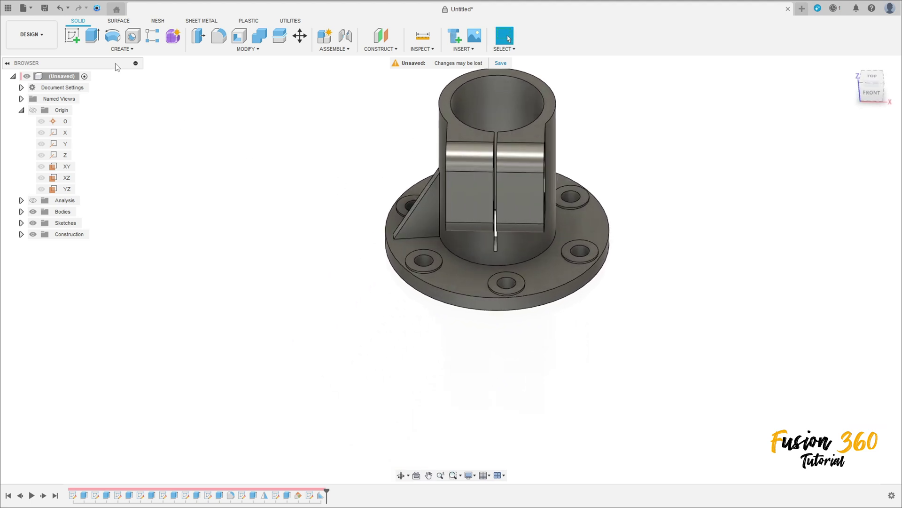
{"action": "left_click", "coordinate": [121, 51]}
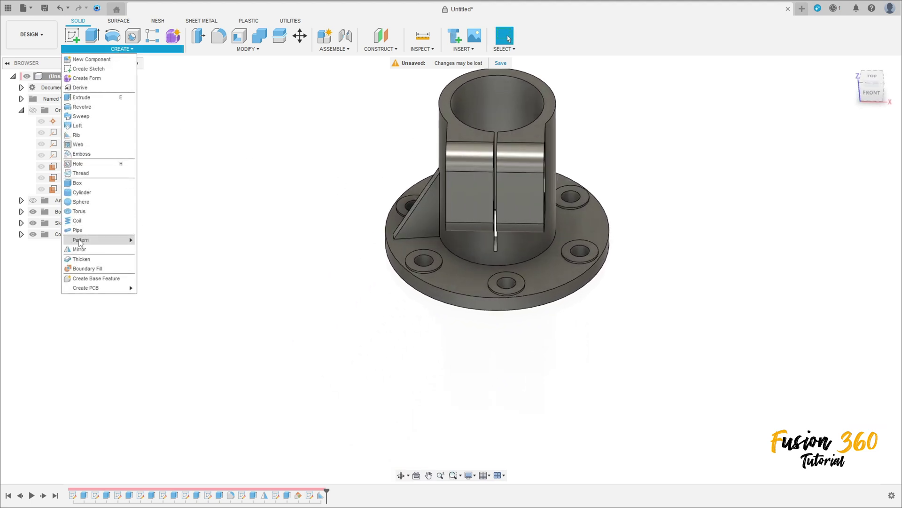
{"action": "mouse_move", "coordinate": [87, 241]}
{"action": "left_click", "coordinate": [163, 250]}
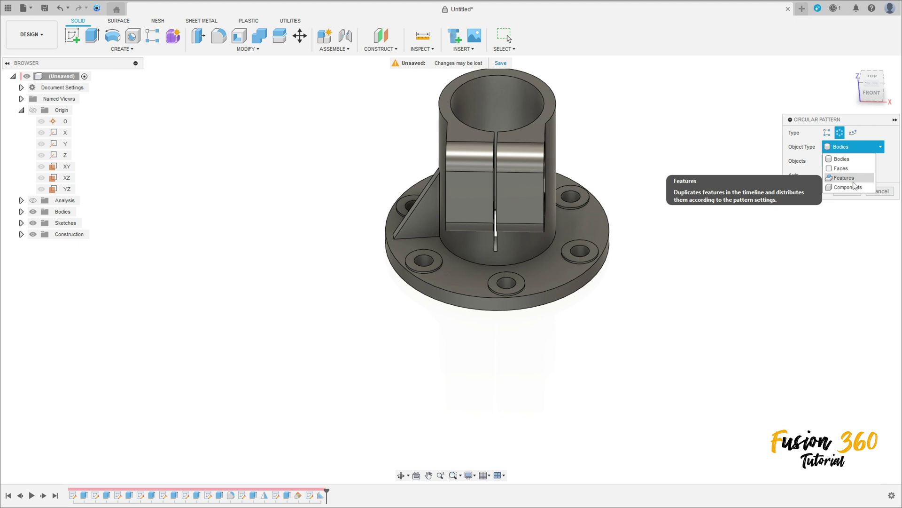
{"action": "key", "text": "Escape"}
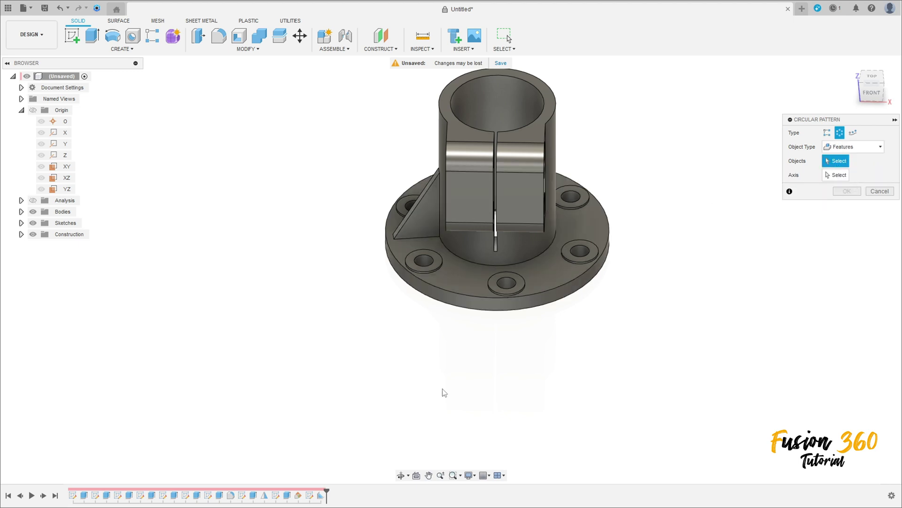
{"action": "left_click", "coordinate": [321, 495]}
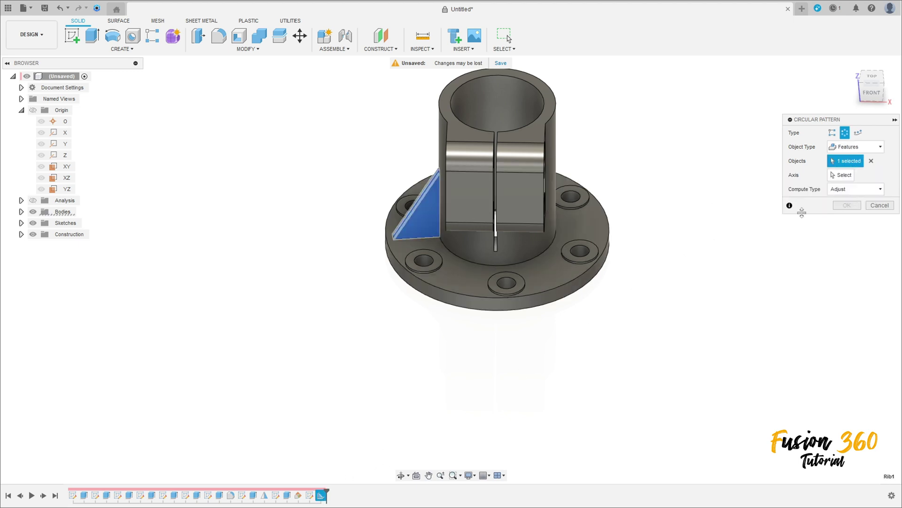
{"action": "left_click", "coordinate": [844, 175]}
{"action": "middle_click_drag", "start_coordinate": [517, 235], "coordinate": [506, 186], "text": "shift"}
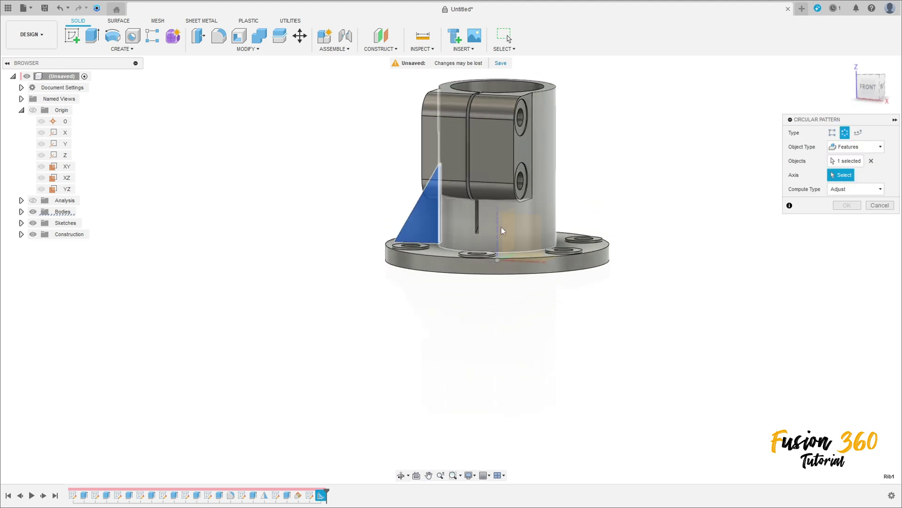
{"action": "middle_click_drag", "start_coordinate": [550, 115], "coordinate": [519, 137], "text": "shift"}
{"action": "left_click", "coordinate": [539, 144]}
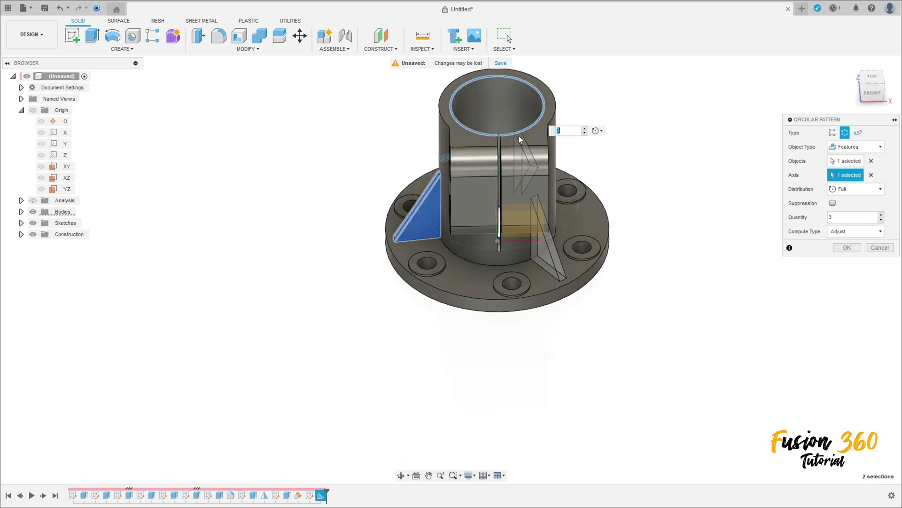
Set the rib pattern quantity to 6 over the full circle and confirm it
{"action": "left_click", "coordinate": [881, 215]}
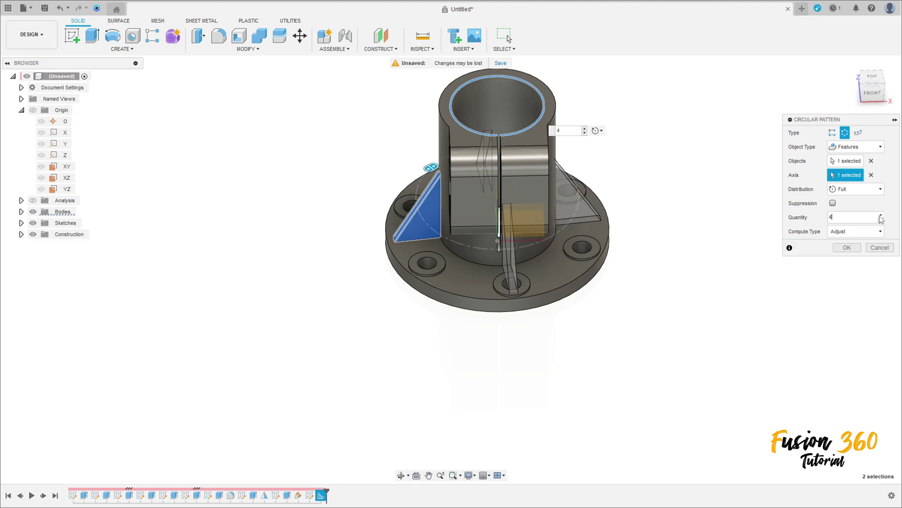
{"action": "left_click", "coordinate": [881, 214]}
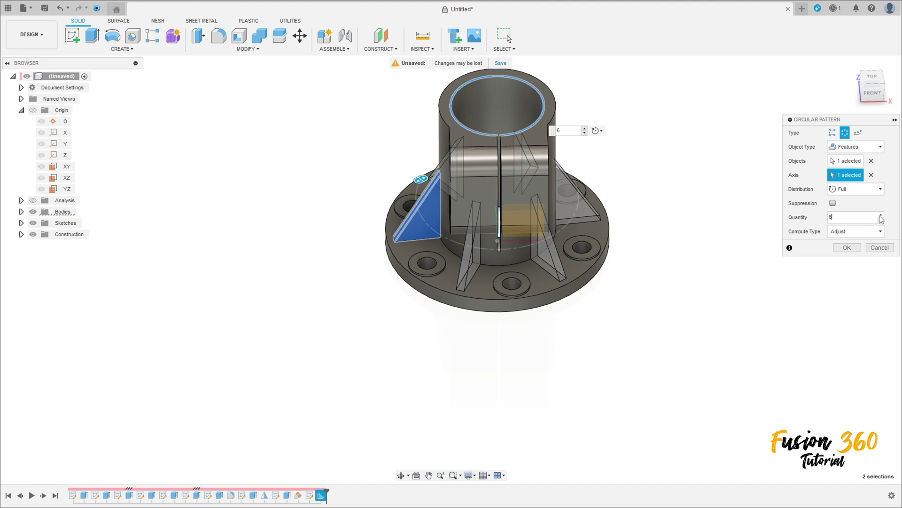
{"action": "middle_click_drag", "start_coordinate": [696, 201], "coordinate": [689, 264]}
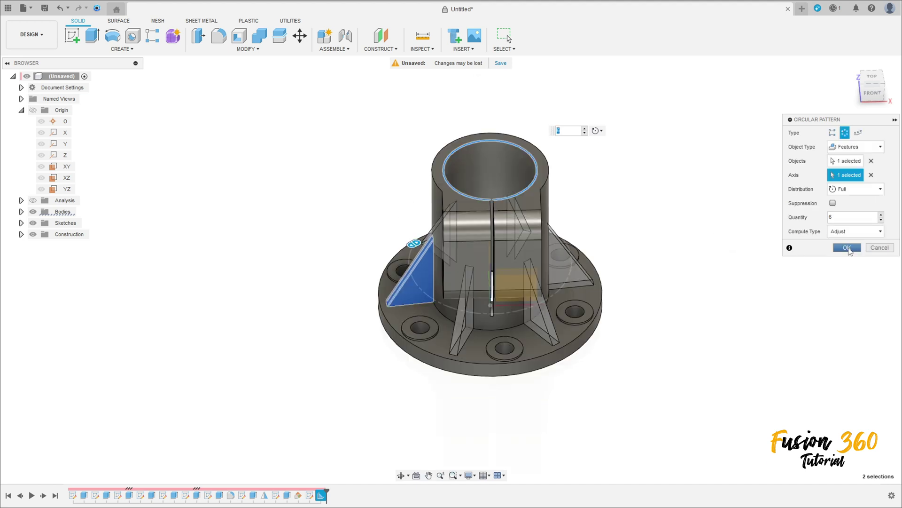
{"action": "left_click", "coordinate": [848, 248]}
Inspect the finished part from several sides and show the section analysis to examine its interior
{"action": "middle_click_drag", "start_coordinate": [707, 204], "coordinate": [670, 196], "text": "shift"}
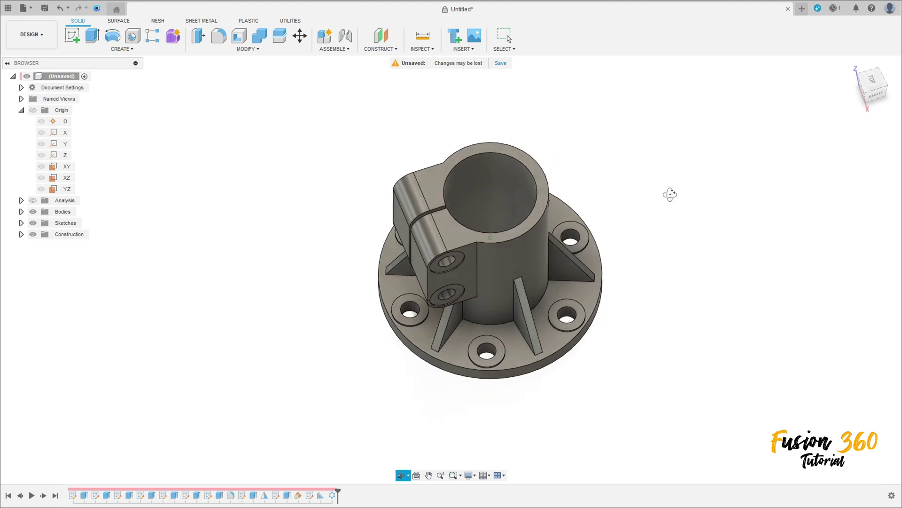
{"action": "left_click", "coordinate": [851, 64]}
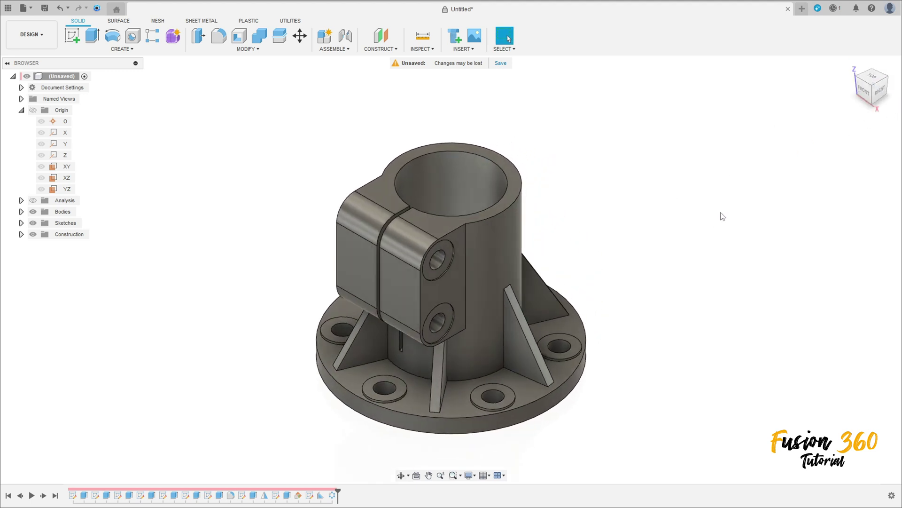
{"action": "middle_click_drag", "start_coordinate": [723, 216], "coordinate": [371, 213], "text": "shift"}
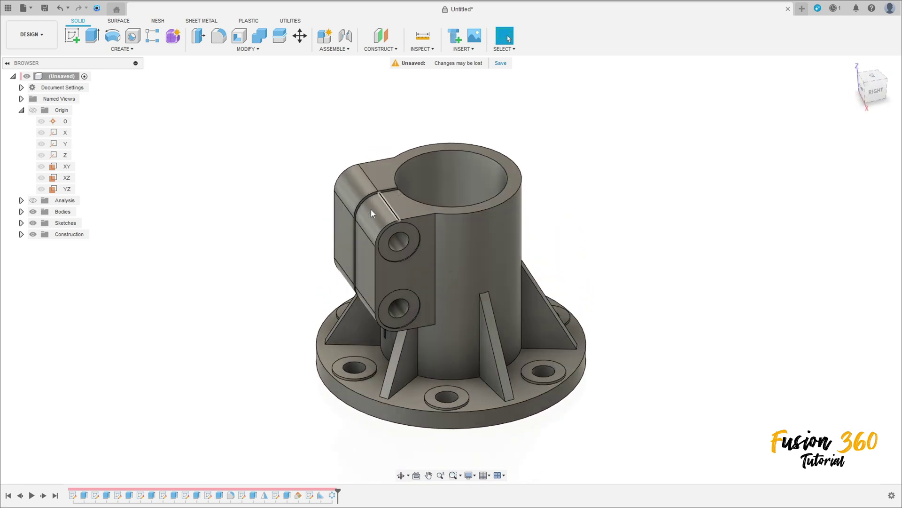
{"action": "left_click", "coordinate": [21, 110]}
{"action": "left_click", "coordinate": [33, 122]}
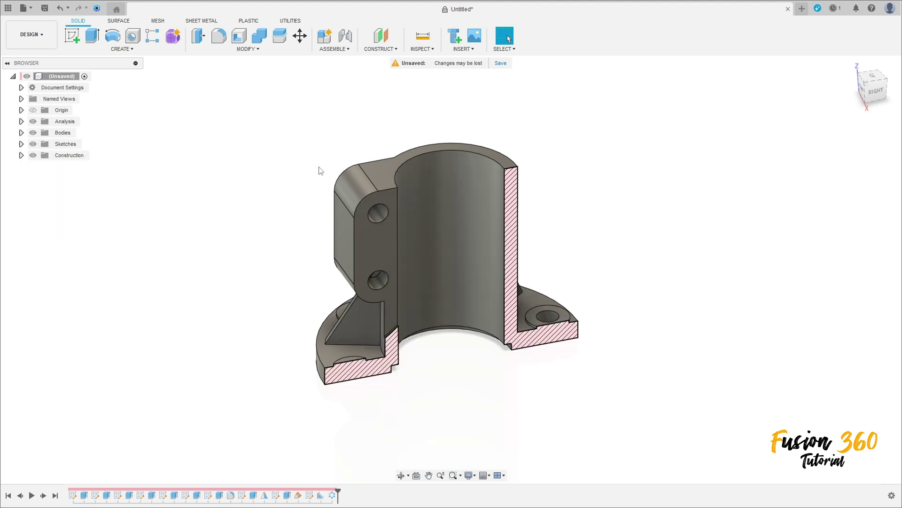
{"action": "mouse_move", "coordinate": [320, 170]}
{"action": "middle_mouse_down", "text": "shift"}
{"action": "mouse_move", "coordinate": [322, 143]}
{"action": "mouse_move", "coordinate": [343, 161]}
{"action": "mouse_move", "coordinate": [367, 151]}
{"action": "mouse_move", "coordinate": [280, 157]}
{"action": "mouse_move", "coordinate": [196, 146]}
{"action": "mouse_move", "coordinate": [329, 147]}
{"action": "middle_mouse_up", "text": "shift"}
{"action": "left_click", "coordinate": [509, 39]}
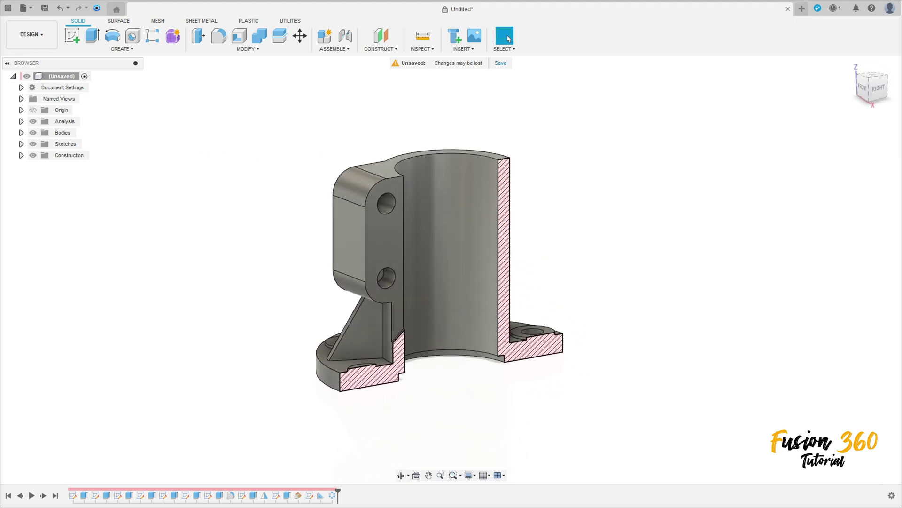